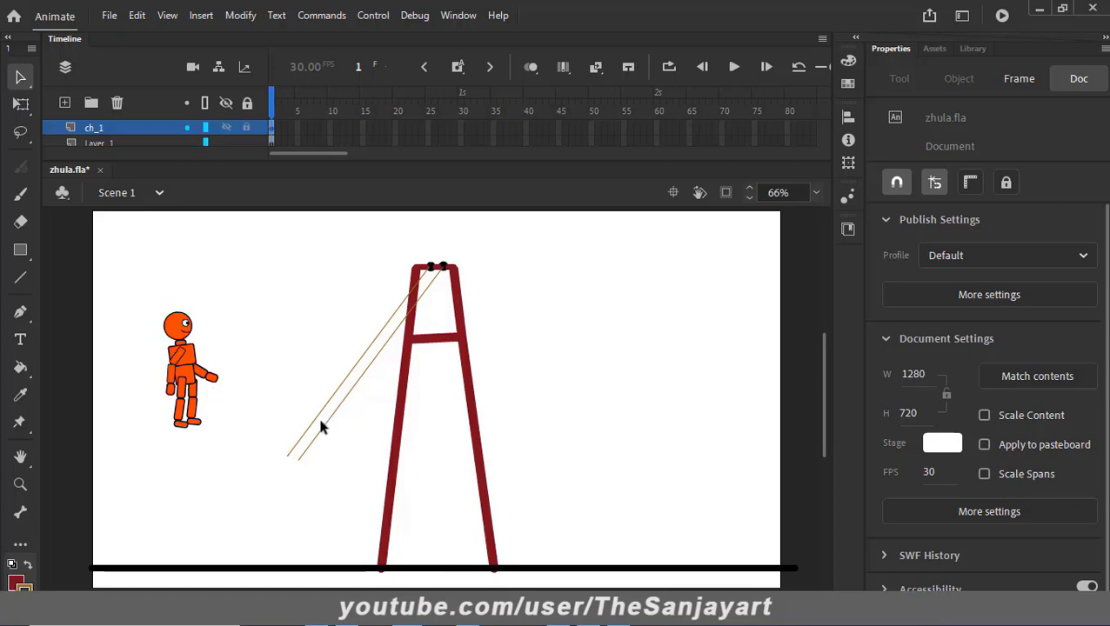
Step: Open the swing symbol for editing and check which rope is on Layer_2 by toggling that layer's visibility
{"action": "double_click", "coordinate": [189, 368]}
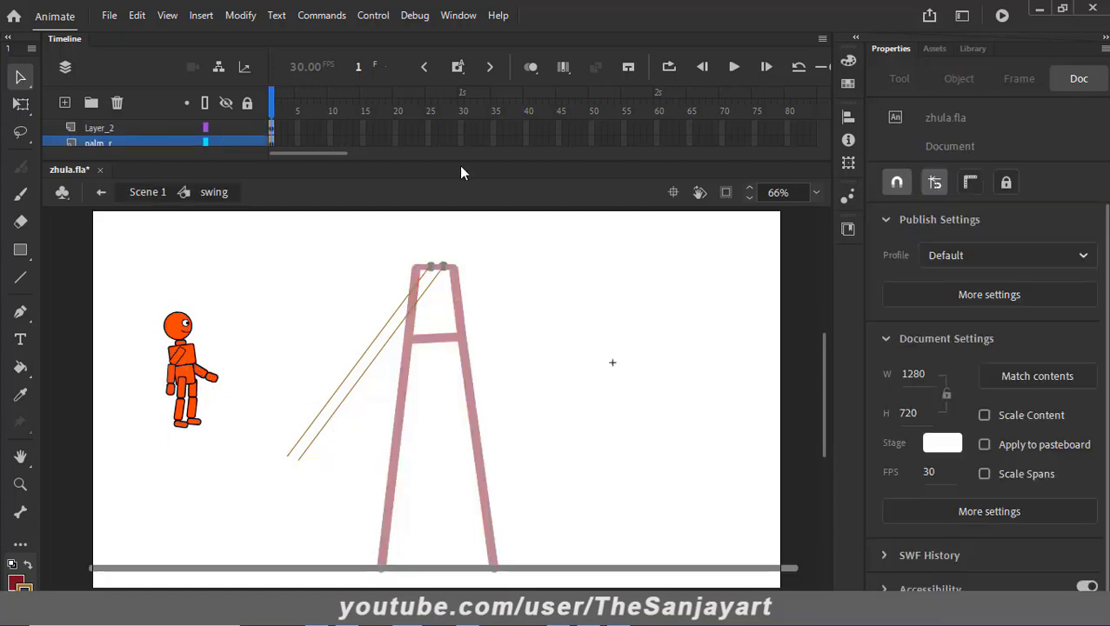
{"action": "left_click_drag", "start_coordinate": [461, 161], "coordinate": [474, 224]}
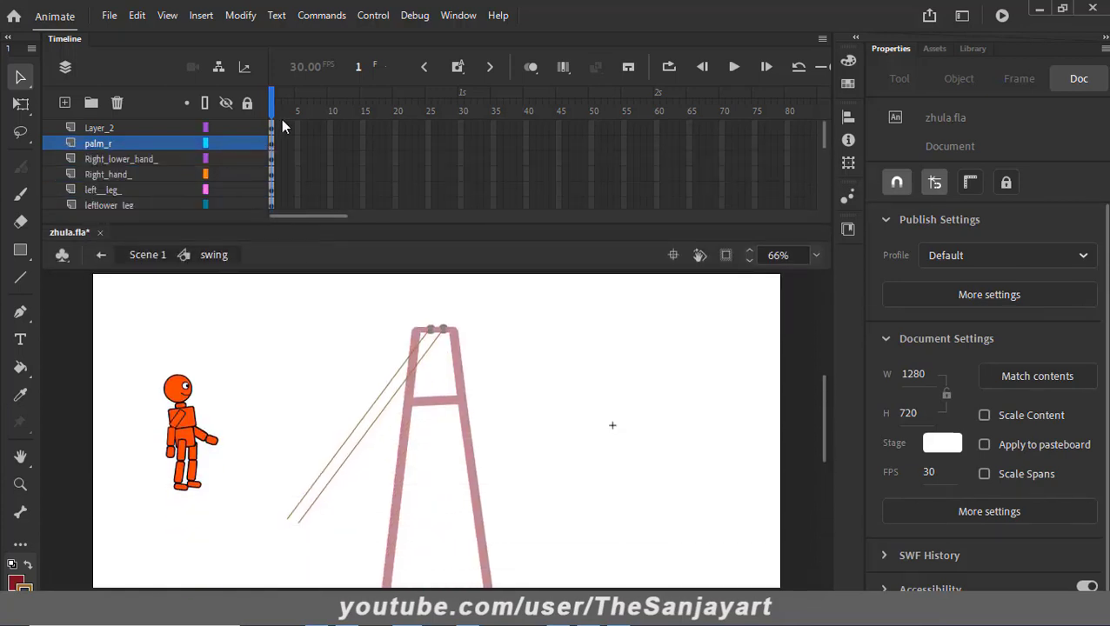
{"action": "left_click", "coordinate": [229, 127]}
{"action": "left_click", "coordinate": [230, 127]}
{"action": "left_click", "coordinate": [146, 128]}
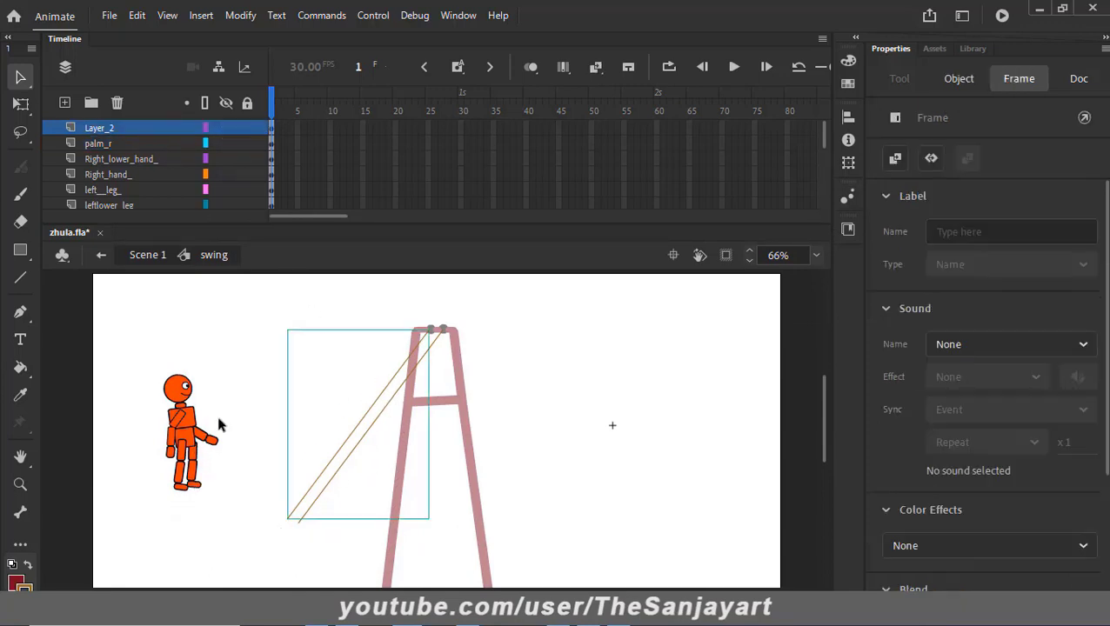
{"action": "left_click", "coordinate": [380, 300]}
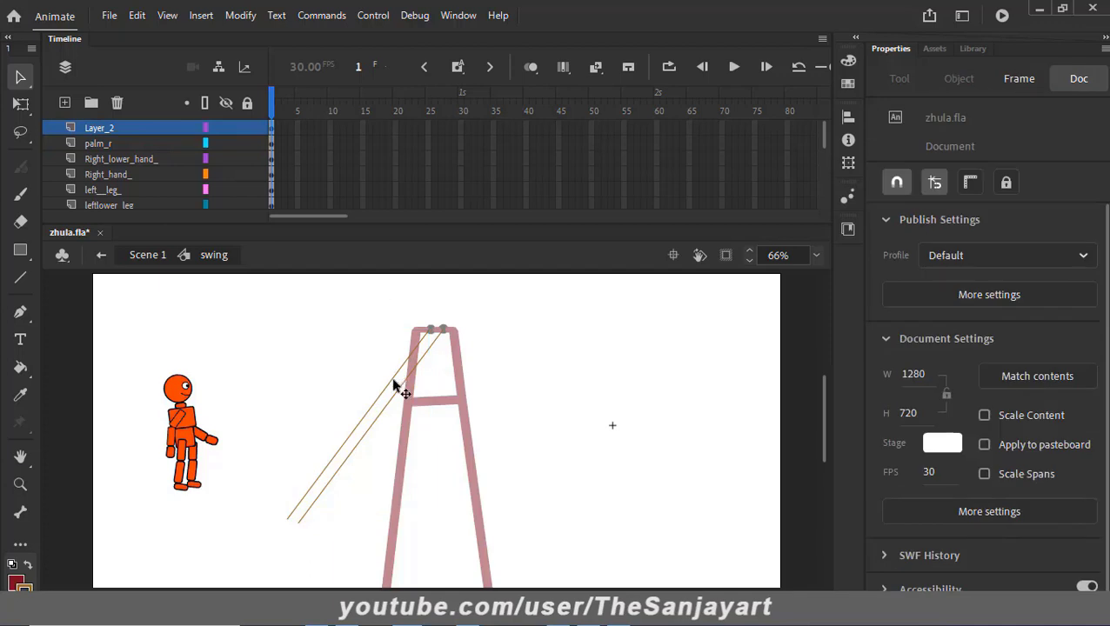
{"action": "left_click", "coordinate": [393, 381]}
{"action": "left_click", "coordinate": [228, 128]}
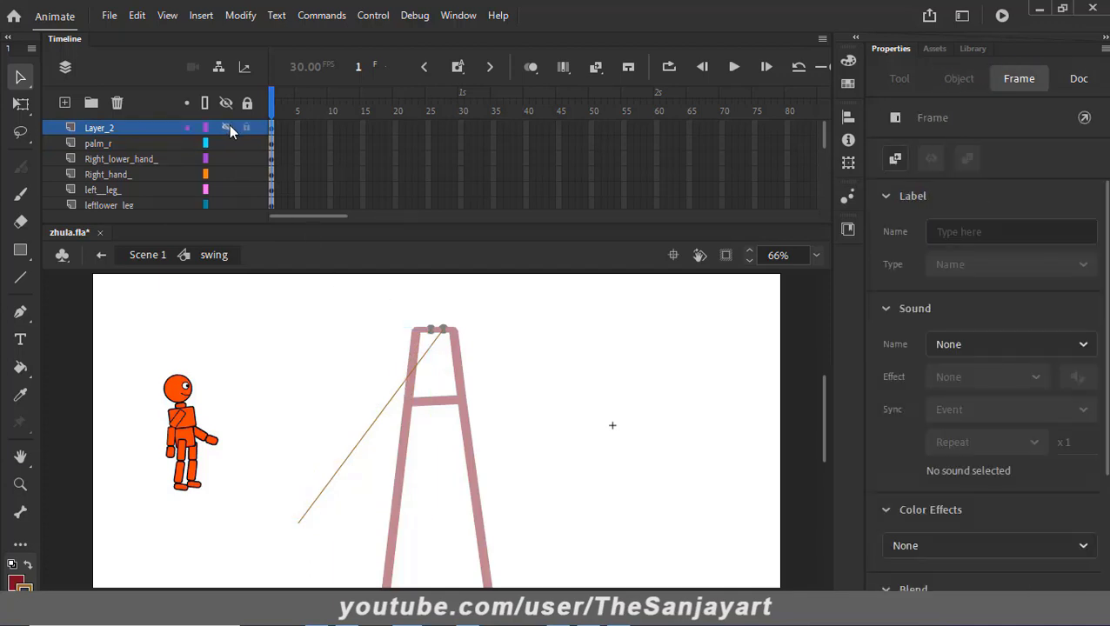
{"action": "left_click", "coordinate": [229, 128]}
Step: Identify which layer holds the second rope in the full layer list
{"action": "left_click", "coordinate": [590, 341]}
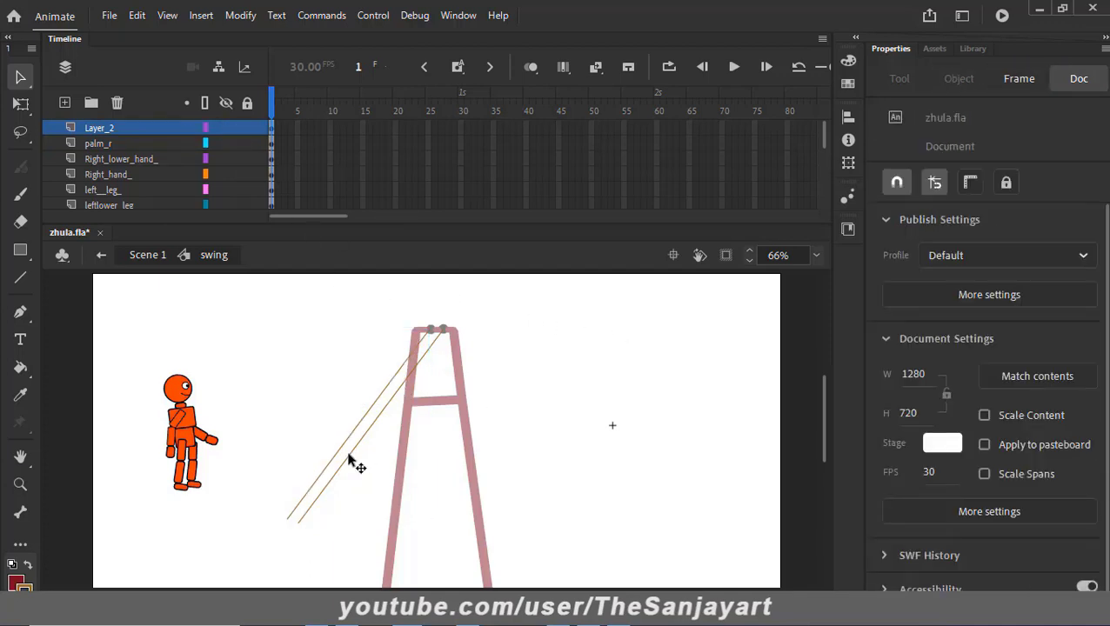
{"action": "left_click", "coordinate": [351, 454]}
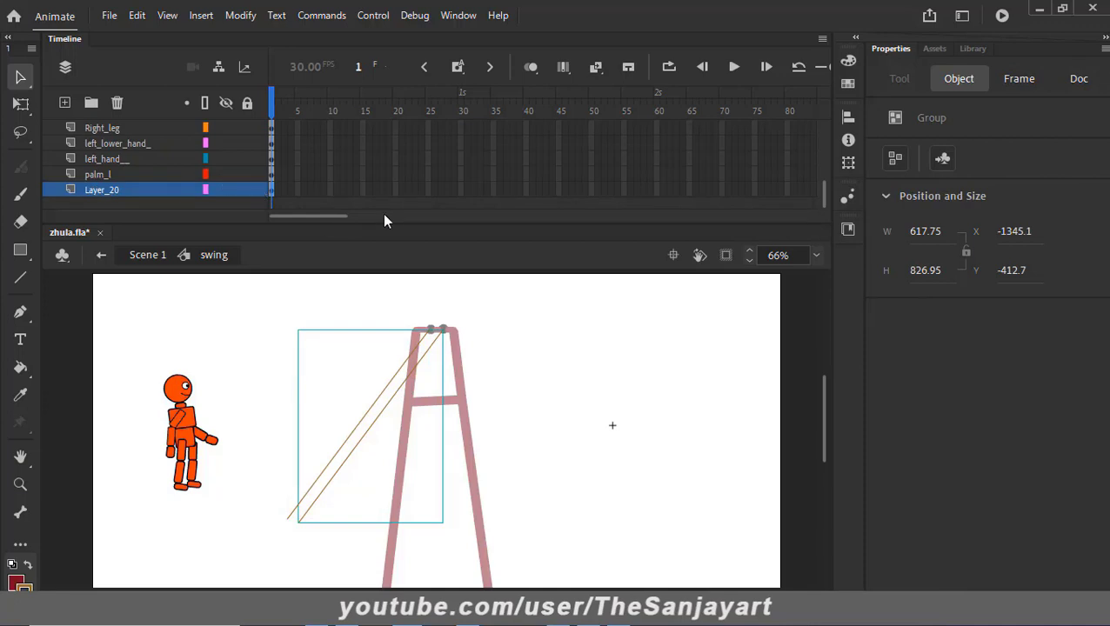
{"action": "left_click_drag", "start_coordinate": [386, 224], "coordinate": [397, 473]}
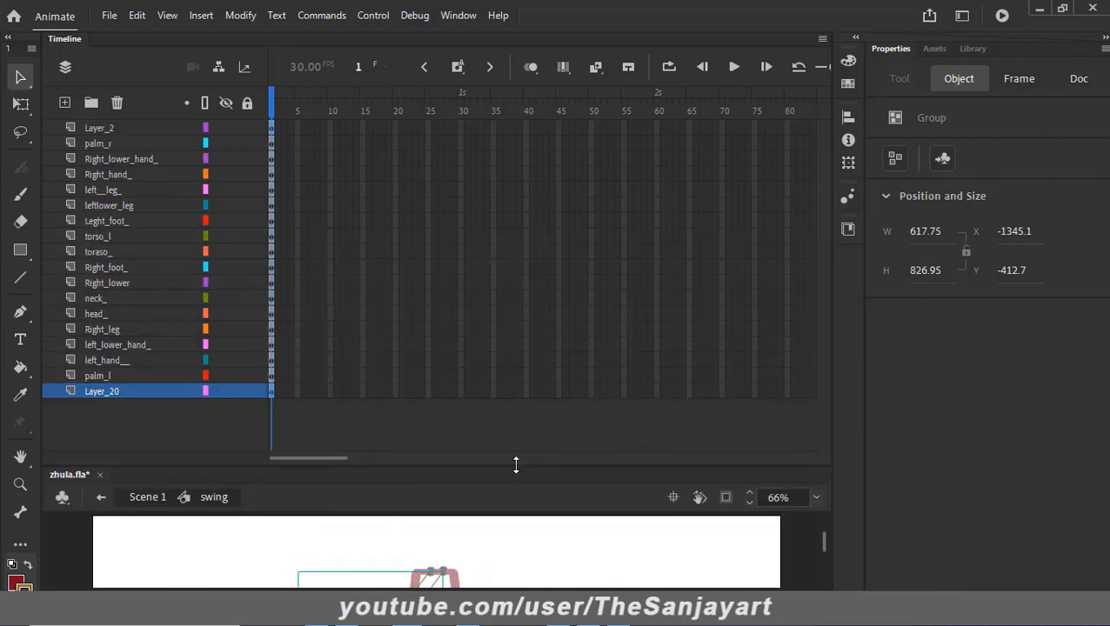
{"action": "left_click_drag", "start_coordinate": [515, 467], "coordinate": [510, 116]}
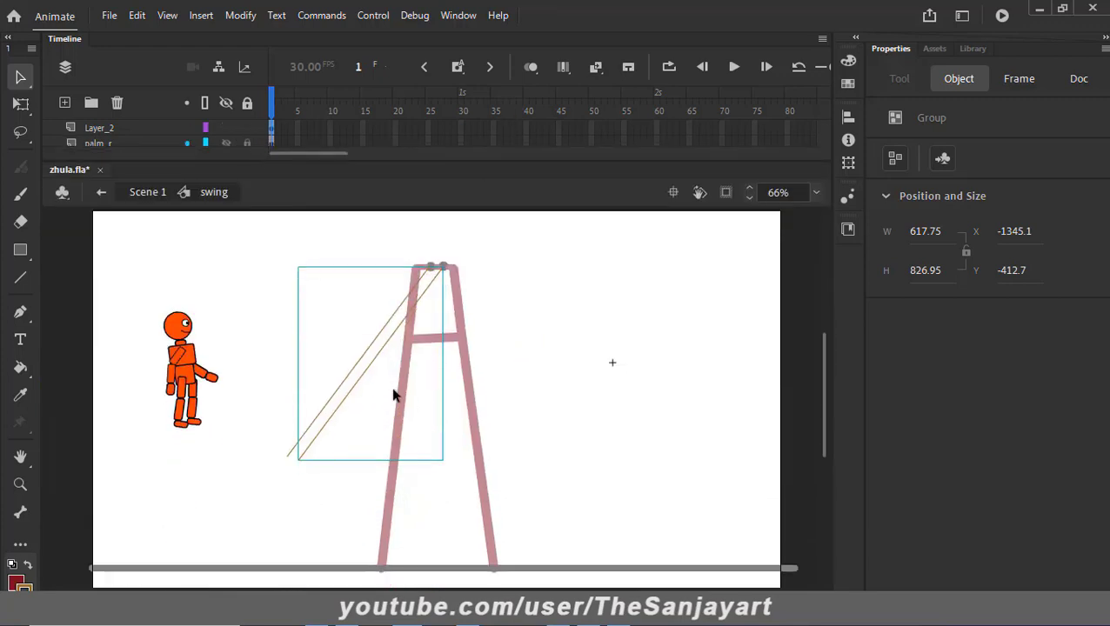
Step: Move the whole figure to the lower ends of the two ropes
{"action": "left_click", "coordinate": [591, 302]}
{"action": "left_click_drag", "start_coordinate": [233, 316], "coordinate": [371, 511]}
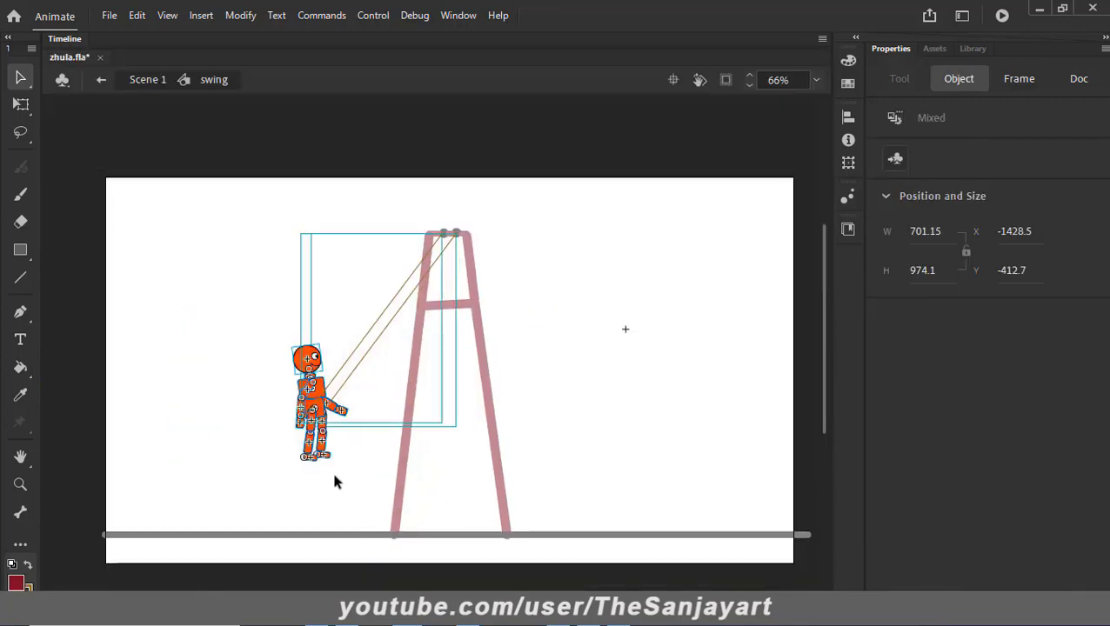
{"action": "left_click", "coordinate": [338, 489]}
{"action": "left_click", "coordinate": [73, 43]}
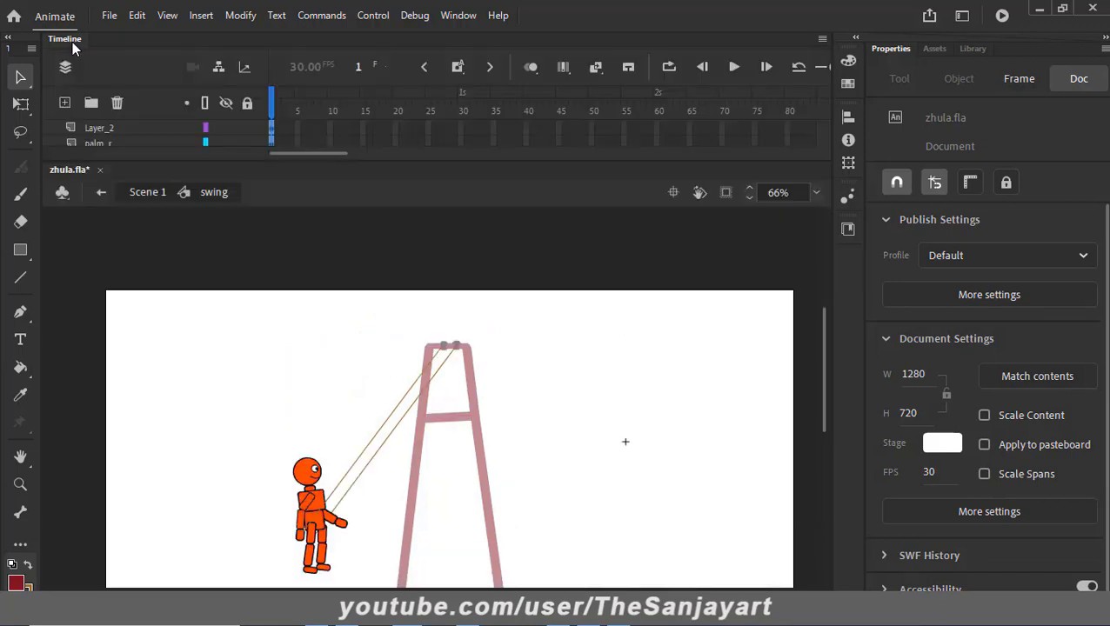
Step: Insert keyframes at frames 15 and 30 on every layer from Layer_2 through Layer_20
{"action": "left_click_drag", "start_coordinate": [430, 162], "coordinate": [417, 476]}
{"action": "left_click", "coordinate": [247, 390]}
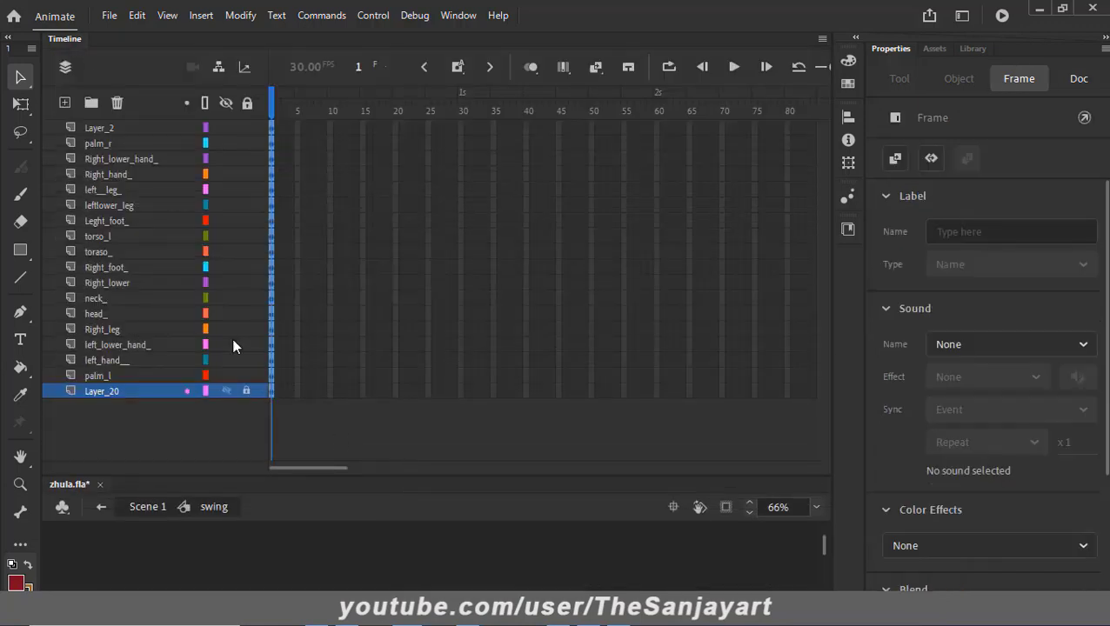
{"action": "left_click", "coordinate": [246, 129]}
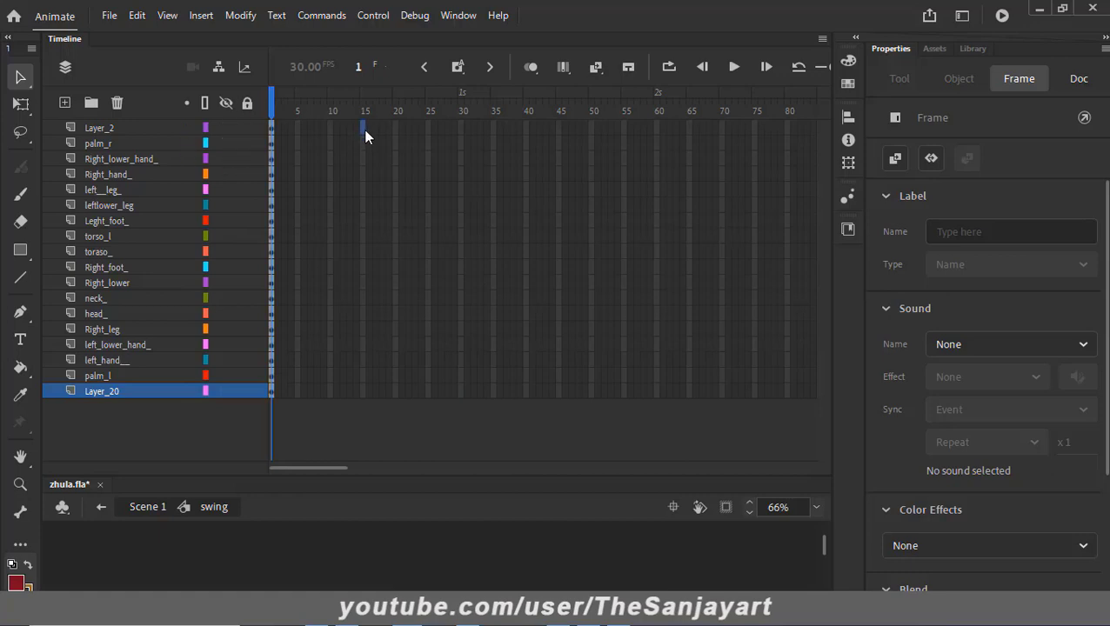
{"action": "left_click_drag", "start_coordinate": [365, 131], "coordinate": [365, 401]}
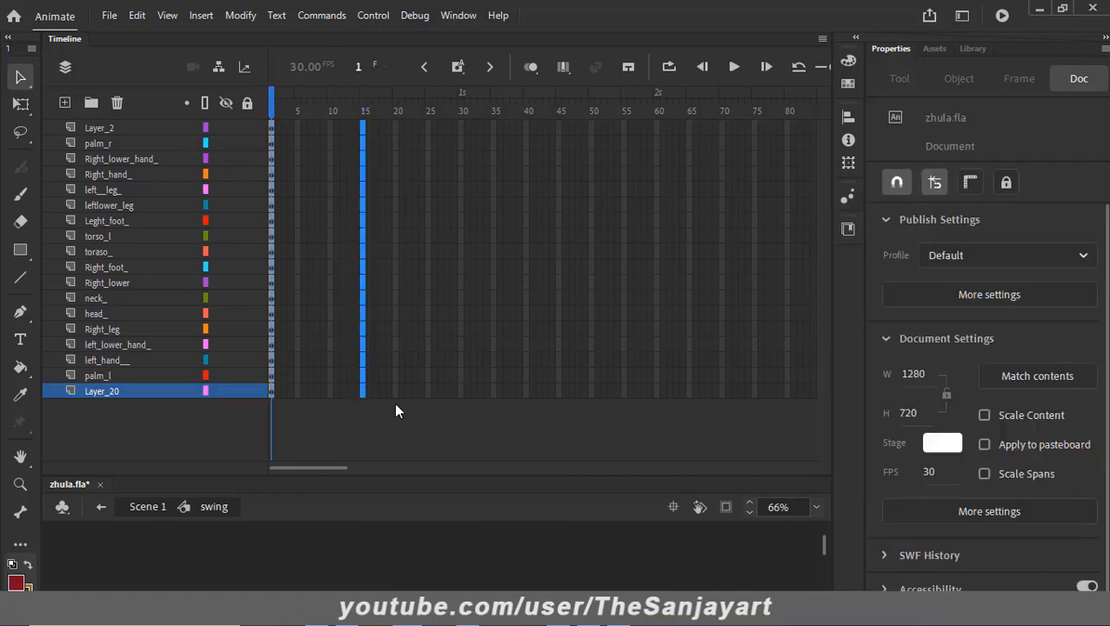
{"action": "key", "text": "F5"}
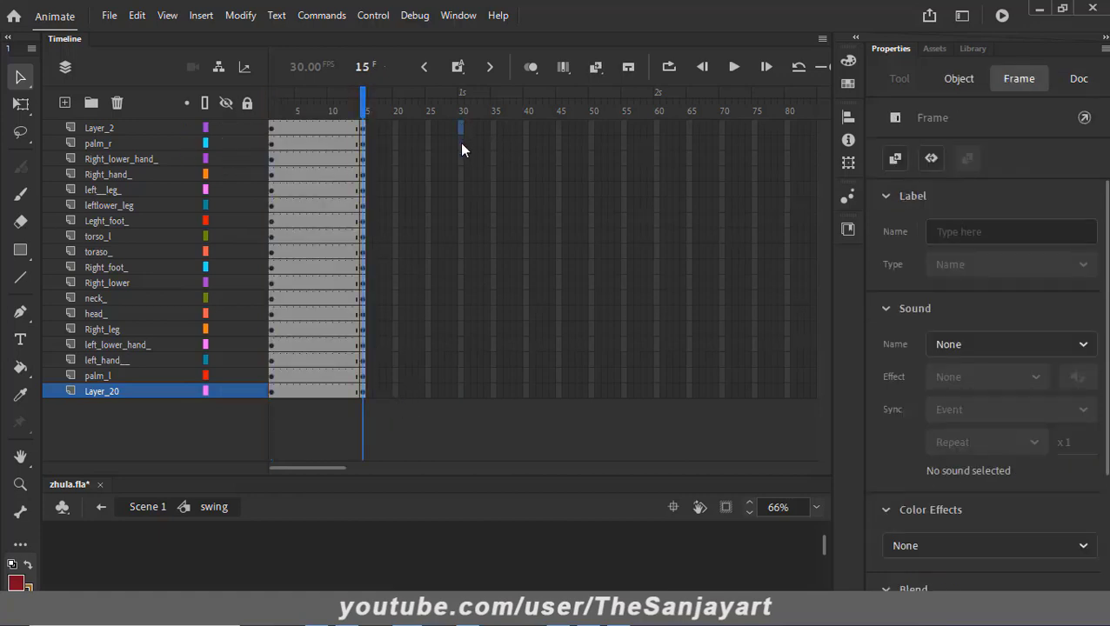
{"action": "left_click_drag", "start_coordinate": [462, 146], "coordinate": [468, 393]}
{"action": "key", "text": "F5"}
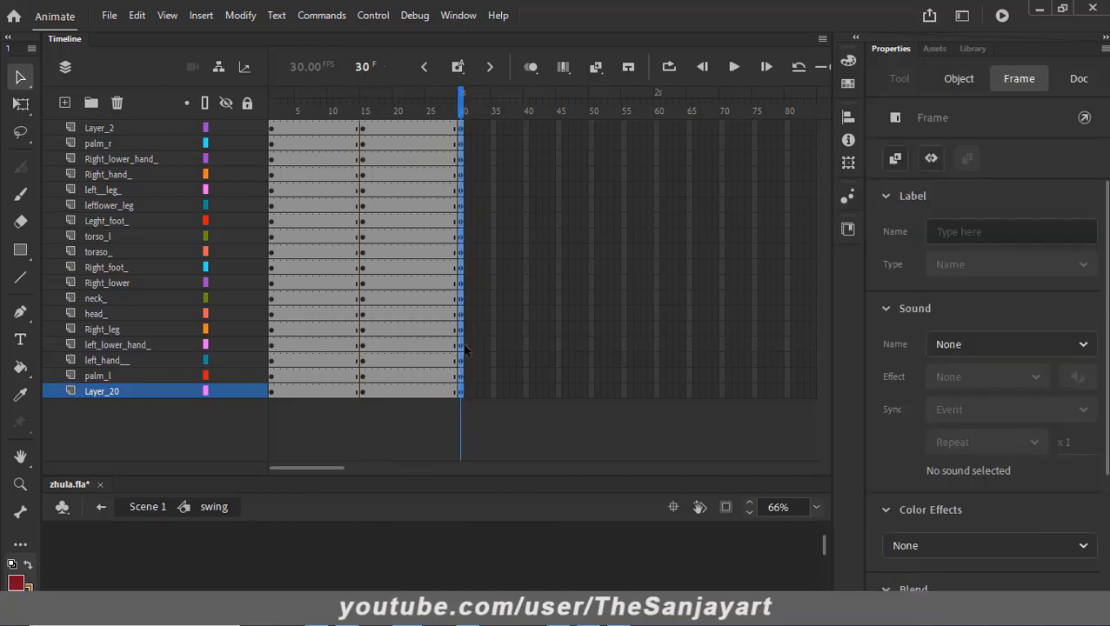
Step: At frame 30, rotate the Layer_2 rope about its upper end so it swings out beyond the frame's opposite leg
{"action": "left_click", "coordinate": [139, 128]}
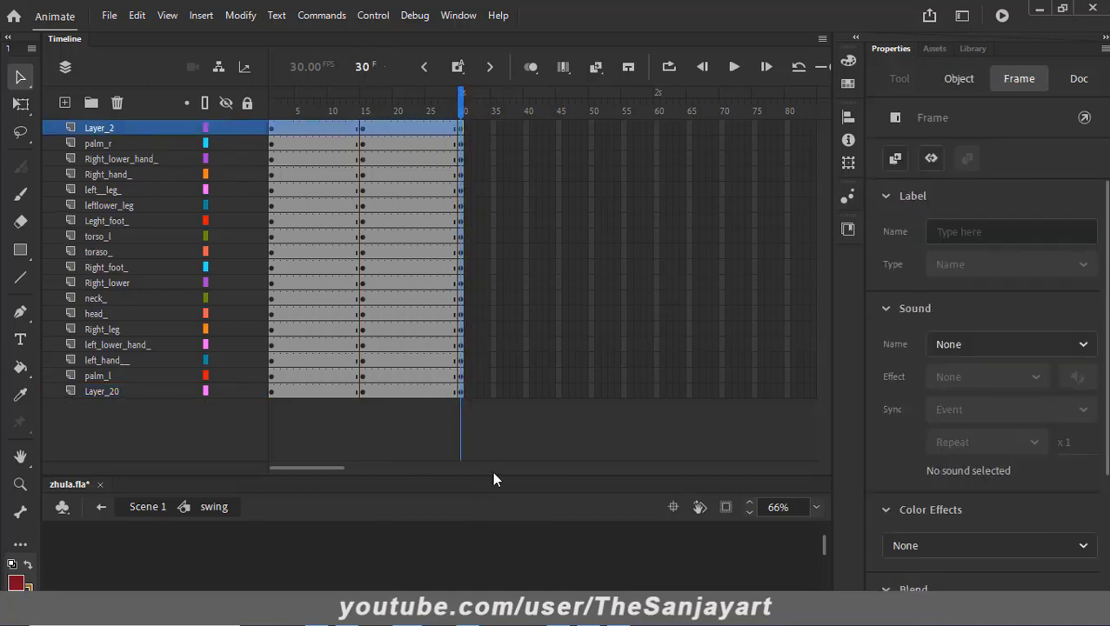
{"action": "left_click_drag", "start_coordinate": [490, 476], "coordinate": [429, 150]}
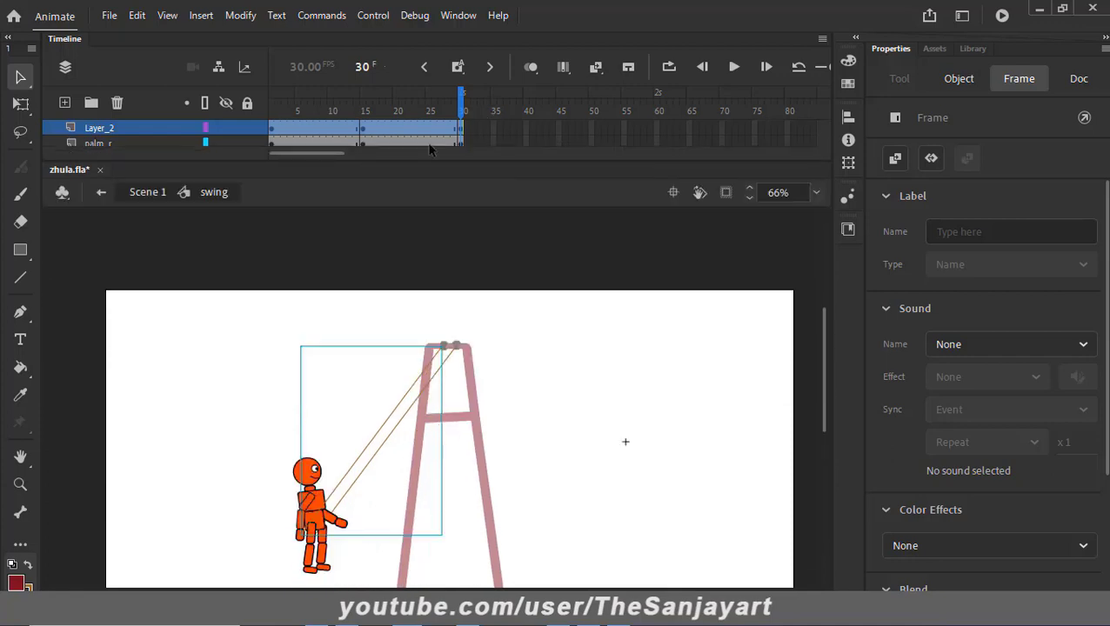
{"action": "left_click", "coordinate": [372, 278]}
{"action": "left_click", "coordinate": [461, 131]}
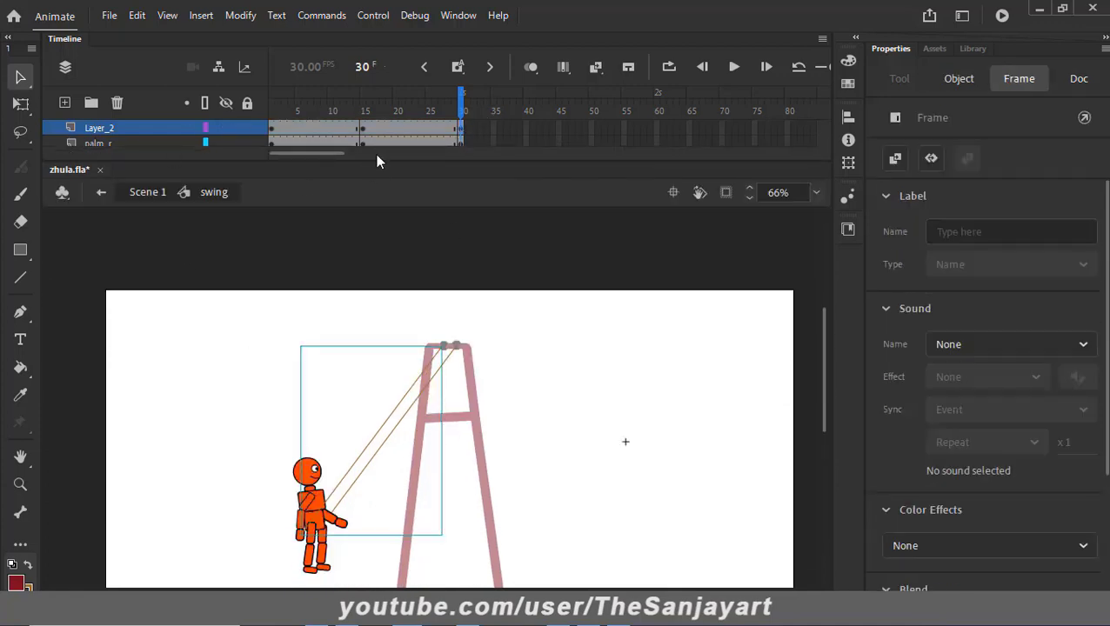
{"action": "key", "text": "q"}
{"action": "scroll", "coordinate": [541, 394], "scroll_direction": "down", "scroll_amount": 2}
{"action": "left_click_drag", "start_coordinate": [285, 467], "coordinate": [570, 529]}
Step: At frame 30, rotate the Layer_20 rope about its upper end until it runs parallel to the other rope
{"action": "left_click_drag", "start_coordinate": [535, 165], "coordinate": [522, 424]}
{"action": "left_click", "coordinate": [461, 393]}
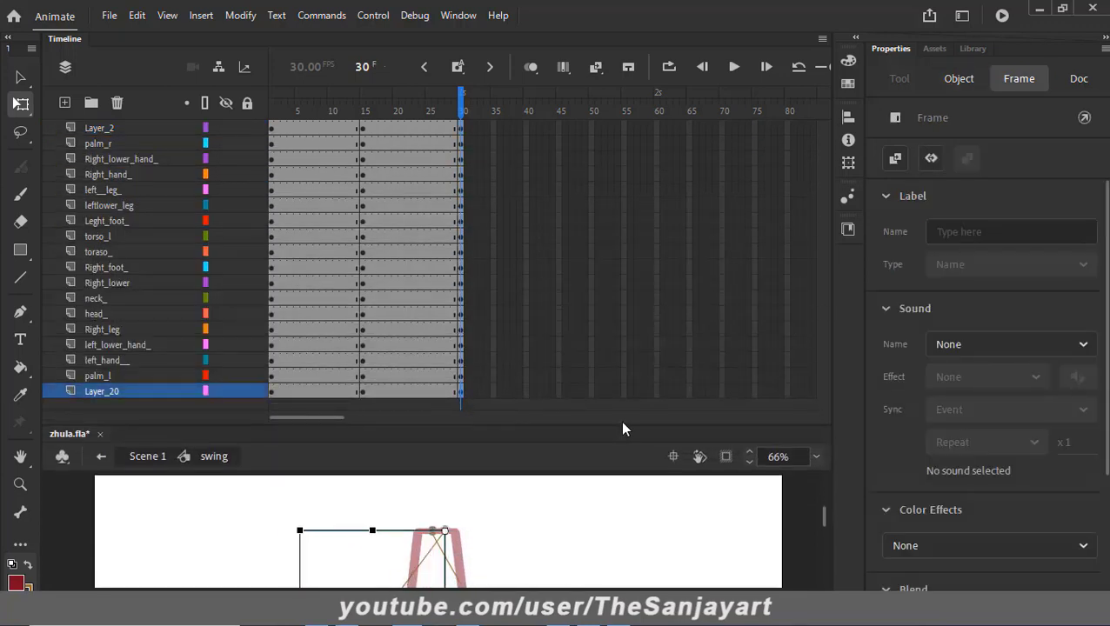
{"action": "scroll", "coordinate": [558, 505], "scroll_direction": "down", "scroll_amount": 5}
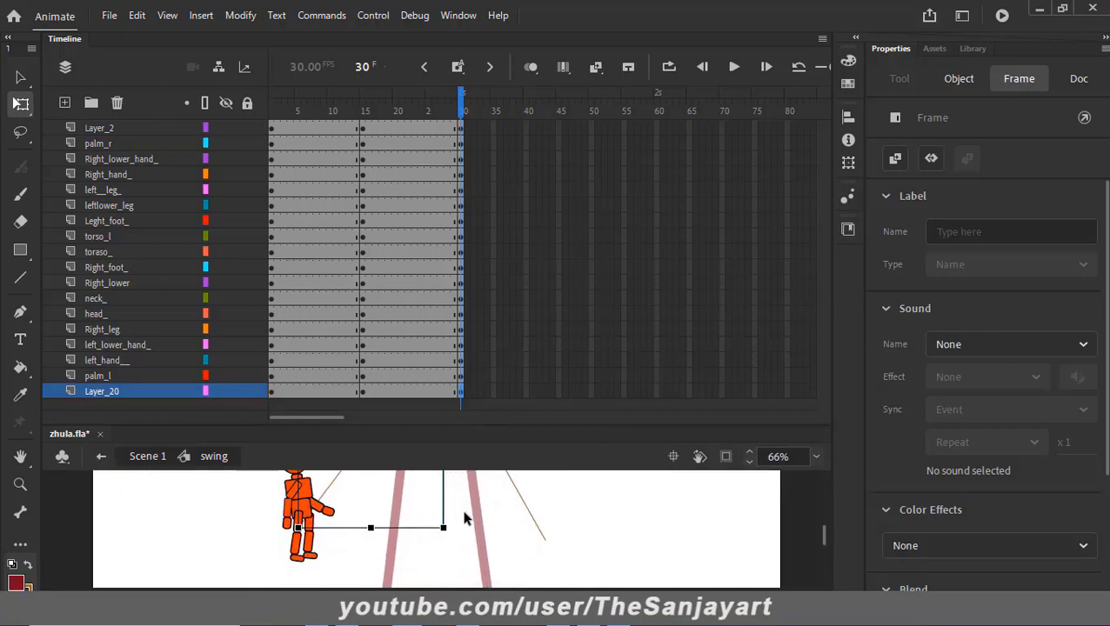
{"action": "left_click_drag", "start_coordinate": [314, 556], "coordinate": [566, 558]}
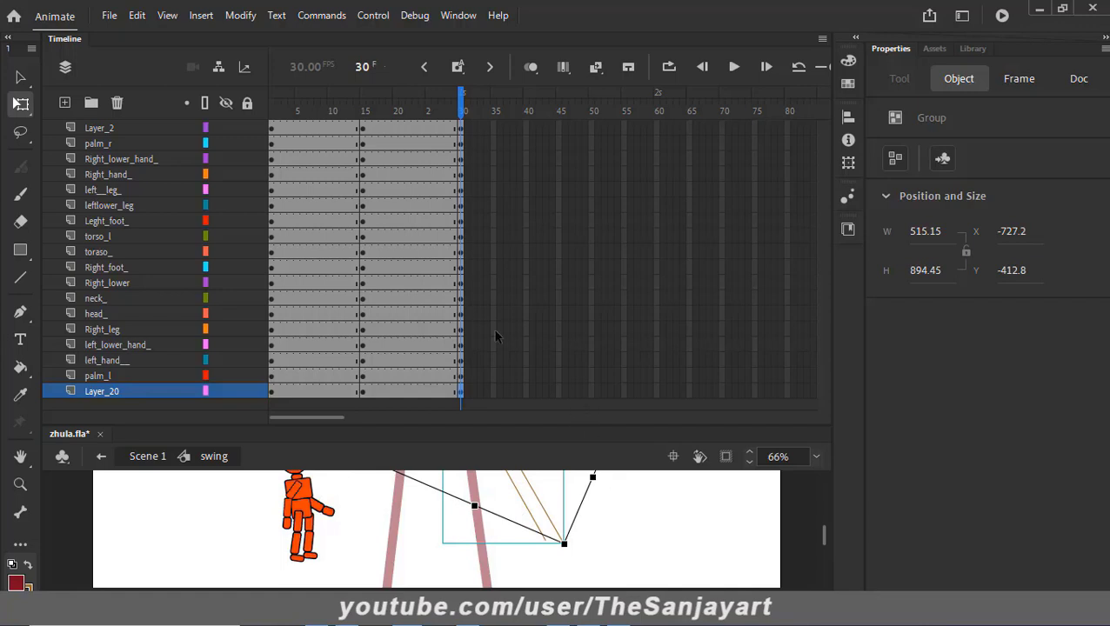
{"action": "left_click_drag", "start_coordinate": [572, 426], "coordinate": [567, 161]}
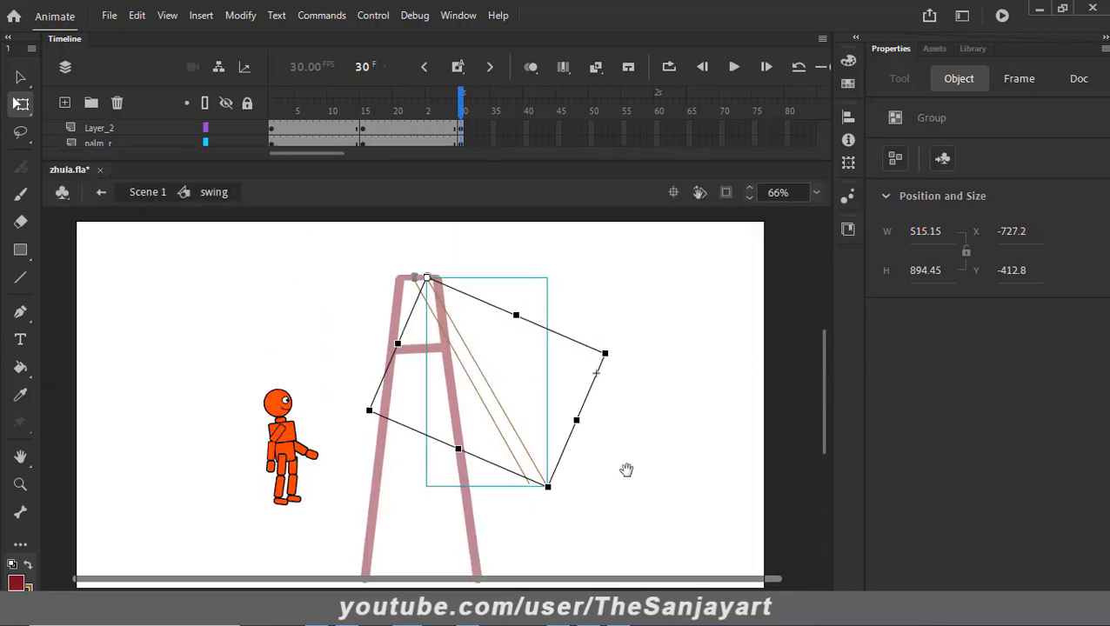
{"action": "left_click", "coordinate": [572, 478]}
Step: At frame 15, rotate both ropes about their upper ends until they hang vertically
{"action": "left_click_drag", "start_coordinate": [462, 102], "coordinate": [363, 167]}
{"action": "left_click", "coordinate": [435, 328]}
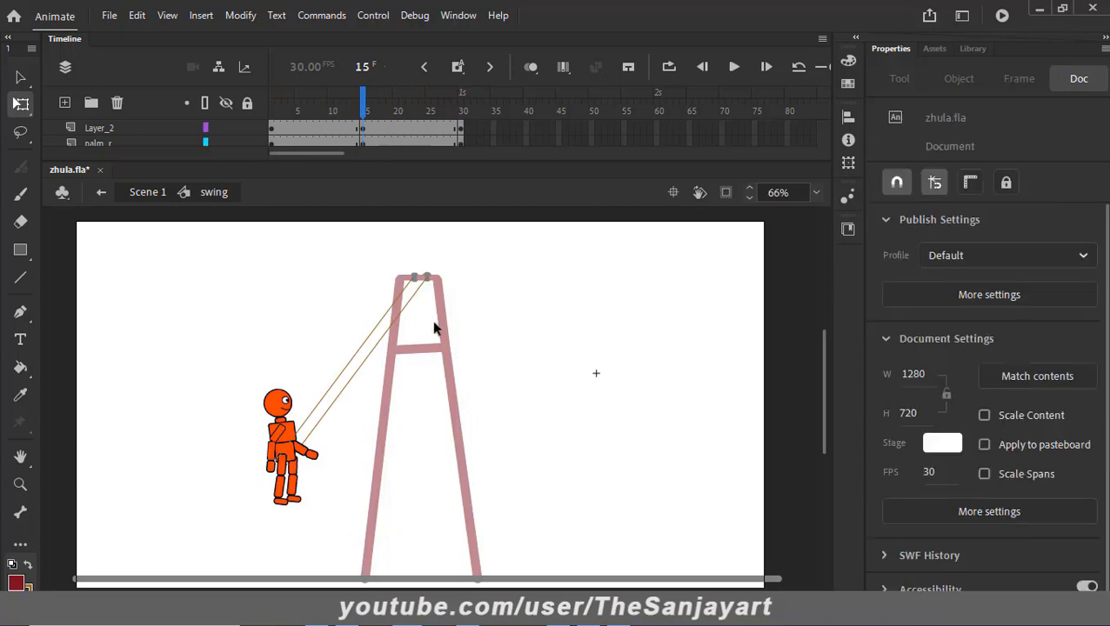
{"action": "left_click", "coordinate": [362, 128]}
{"action": "left_click_drag", "start_coordinate": [271, 486], "coordinate": [407, 545]}
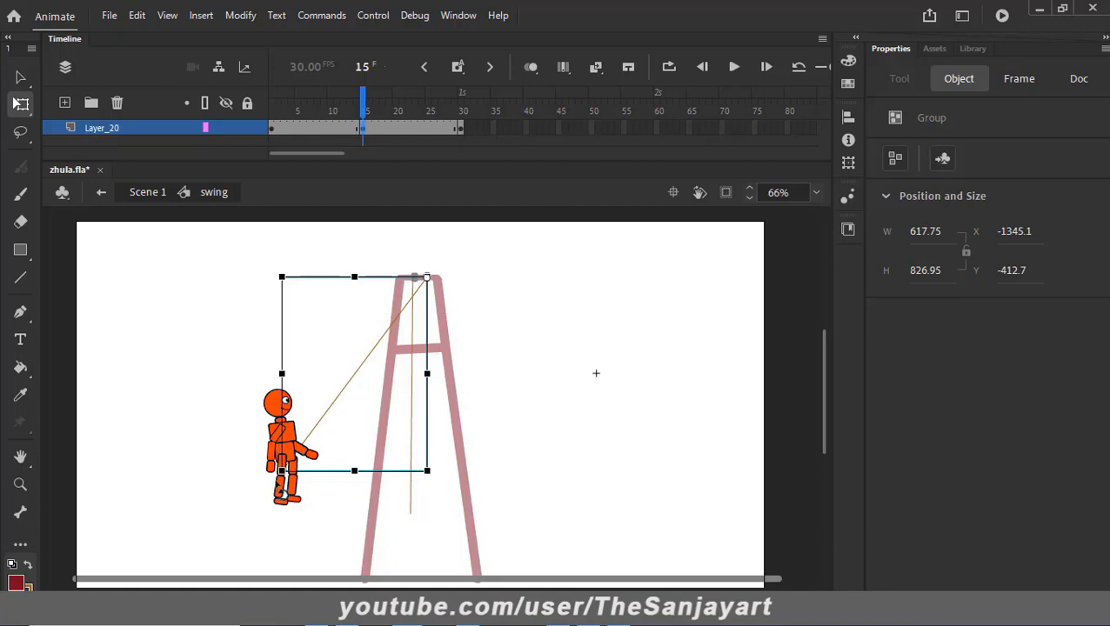
{"action": "left_click_drag", "start_coordinate": [283, 491], "coordinate": [409, 550]}
{"action": "left_click", "coordinate": [407, 553]}
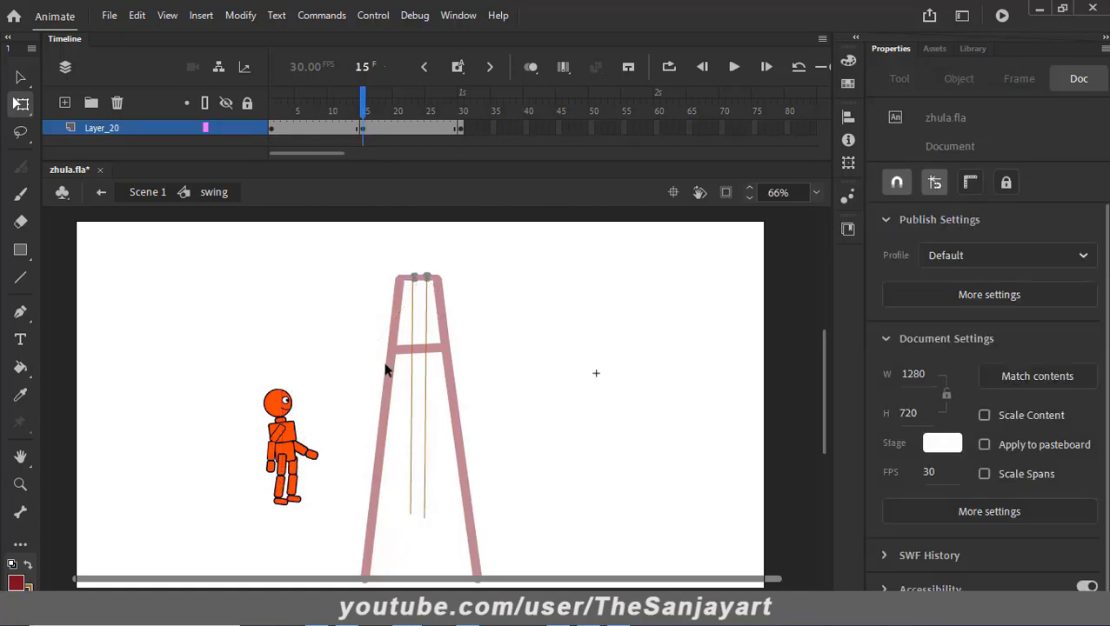
Step: Return to frame 1 and lock the two rope layers, Layer_2 and Layer_20
{"action": "left_click_drag", "start_coordinate": [364, 102], "coordinate": [437, 136]}
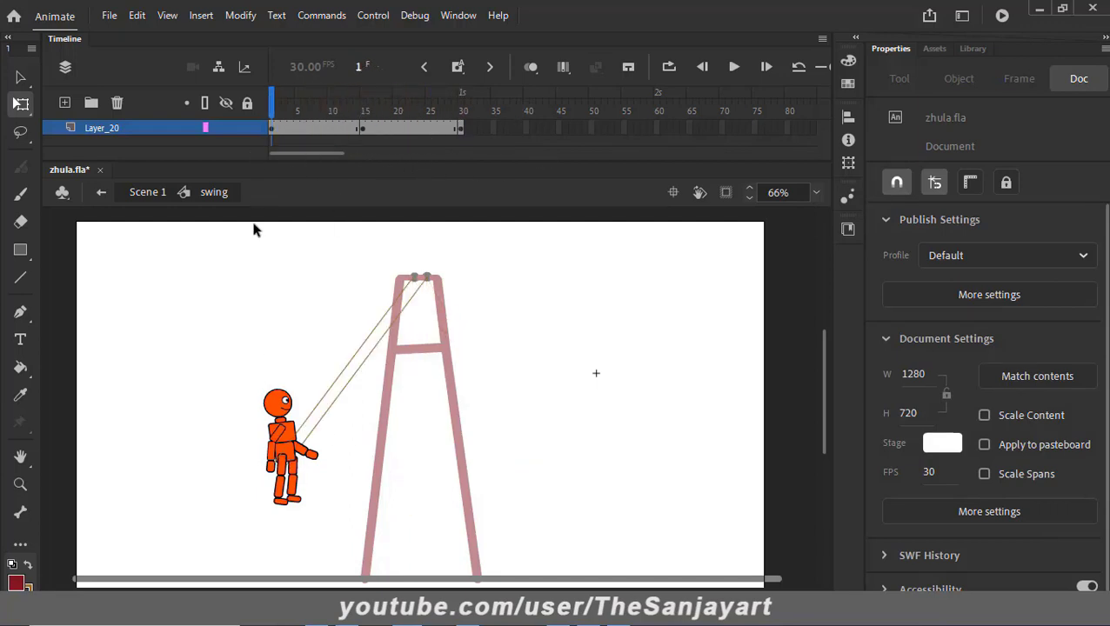
{"action": "left_click_drag", "start_coordinate": [554, 162], "coordinate": [548, 590]}
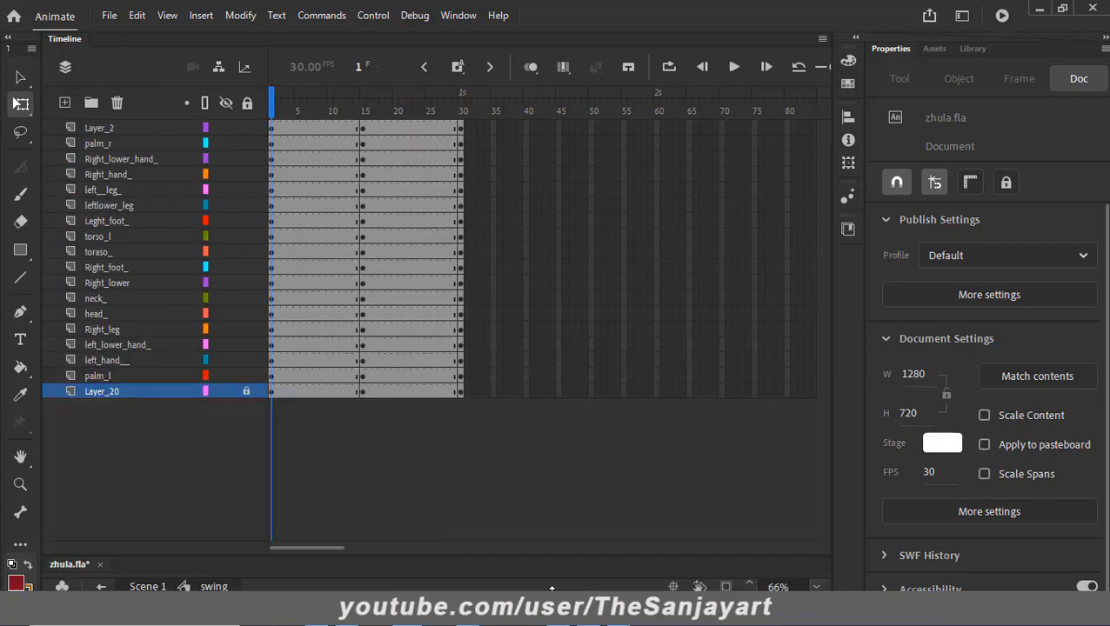
{"action": "left_click", "coordinate": [247, 127]}
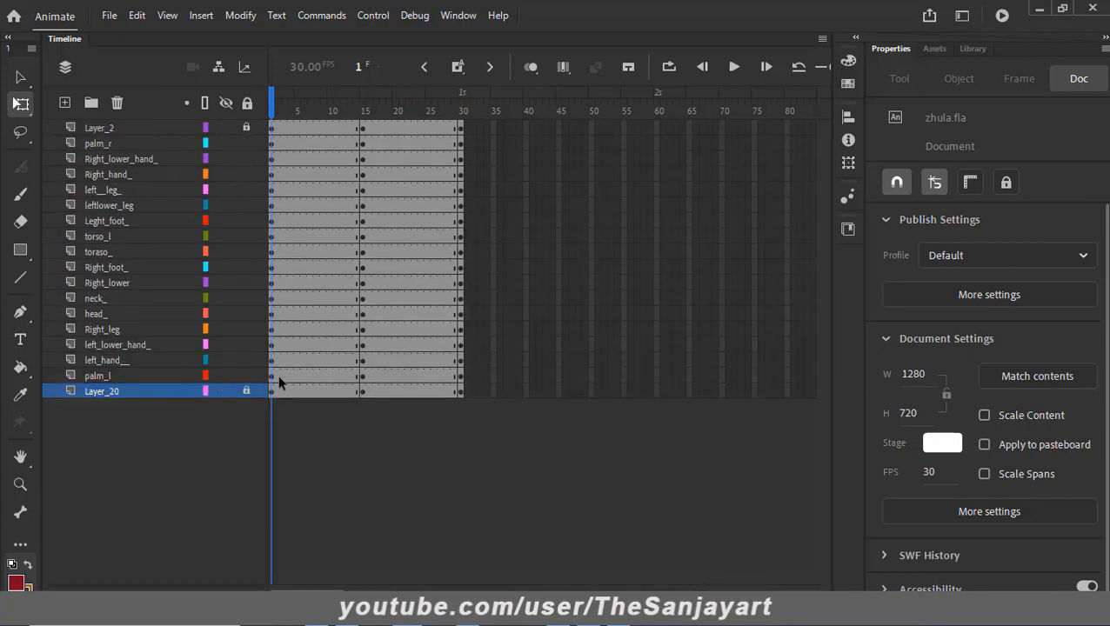
{"action": "left_click", "coordinate": [593, 593]}
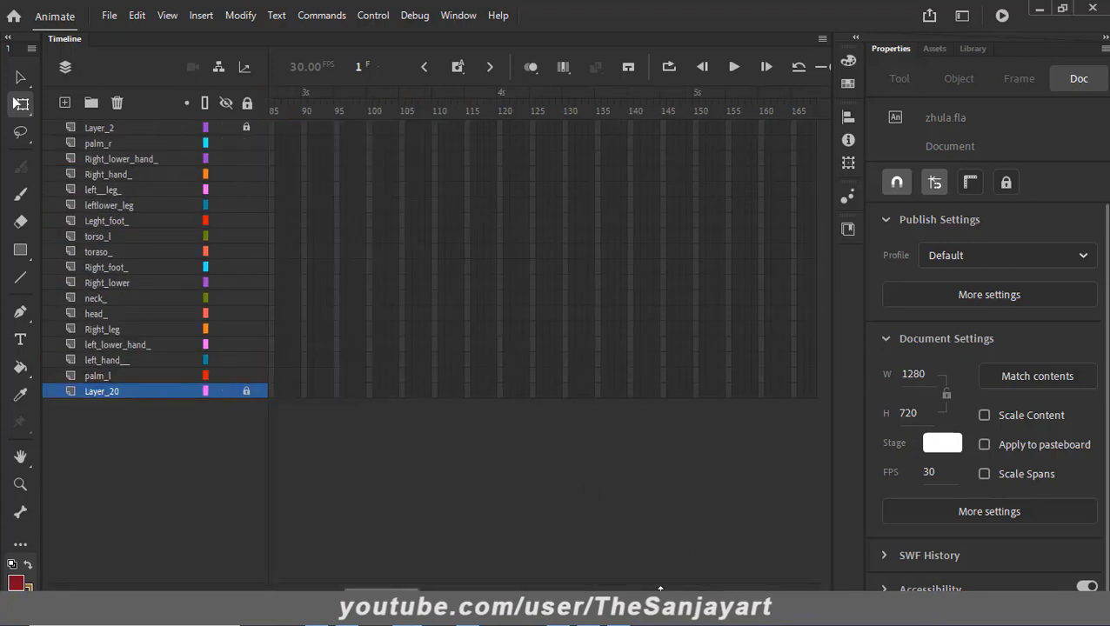
Step: At frame 1, move all parts of the figure together down along the ropes to Y 98.8
{"action": "left_click_drag", "start_coordinate": [661, 591], "coordinate": [602, 134]}
{"action": "left_click_drag", "start_coordinate": [453, 381], "coordinate": [491, 270]}
{"action": "key", "text": "z"}
{"action": "left_click_drag", "start_coordinate": [261, 264], "coordinate": [391, 440]}
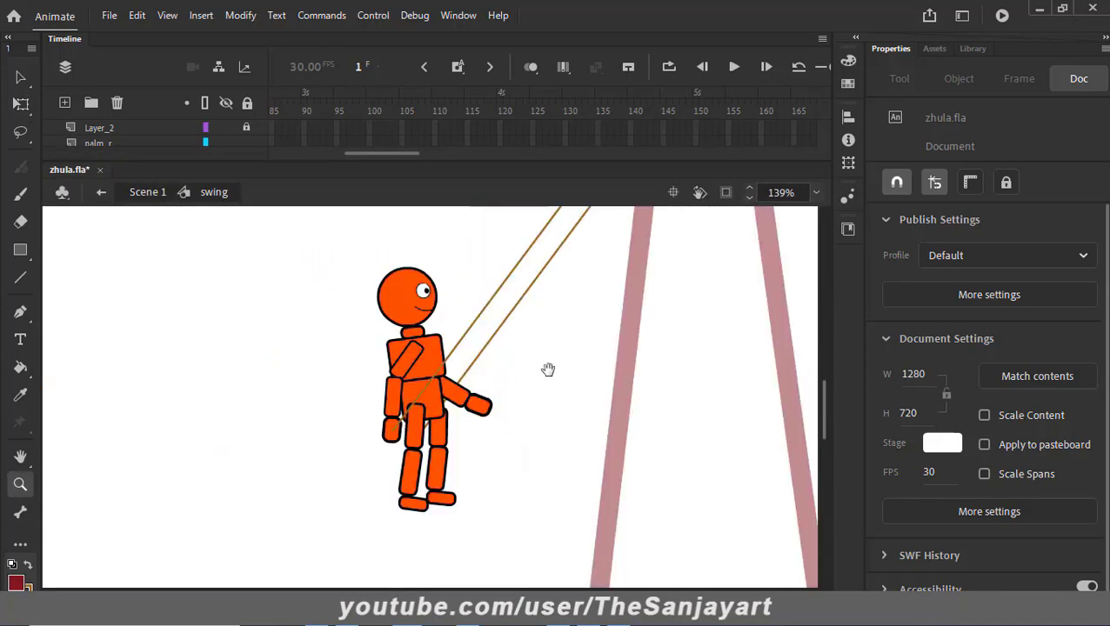
{"action": "left_click_drag", "start_coordinate": [549, 404], "coordinate": [395, 417]}
{"action": "left_click", "coordinate": [21, 78]}
{"action": "left_click", "coordinate": [283, 395]}
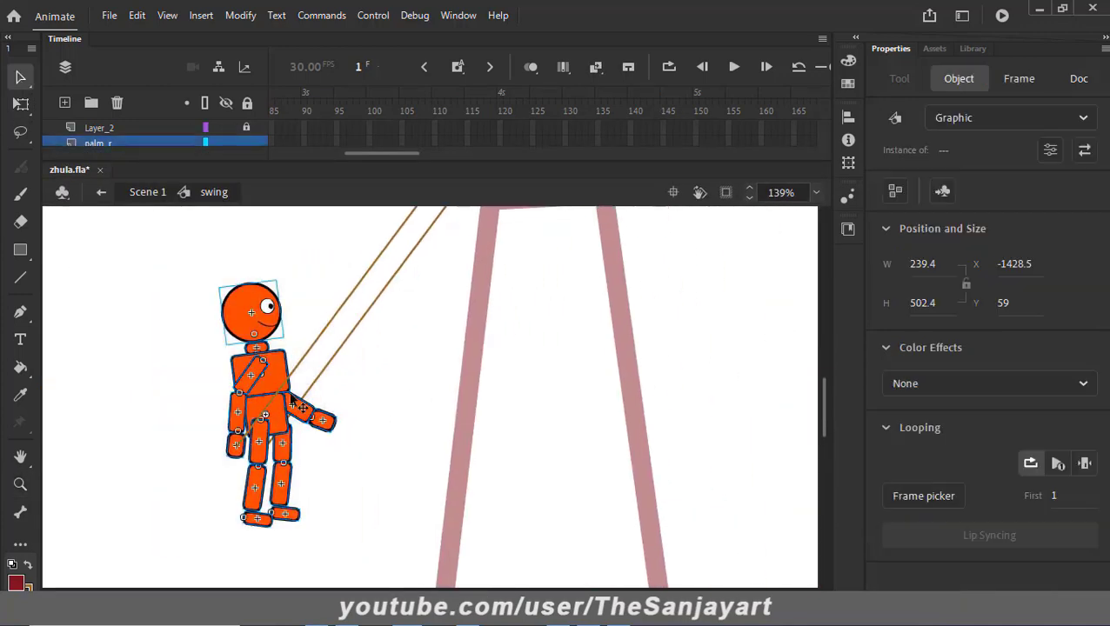
{"action": "mouse_move", "coordinate": [283, 396]}
{"action": "left_mouse_down"}
{"action": "mouse_move", "coordinate": [374, 398]}
{"action": "mouse_move", "coordinate": [261, 404]}
{"action": "mouse_move", "coordinate": [270, 395]}
{"action": "left_mouse_up"}
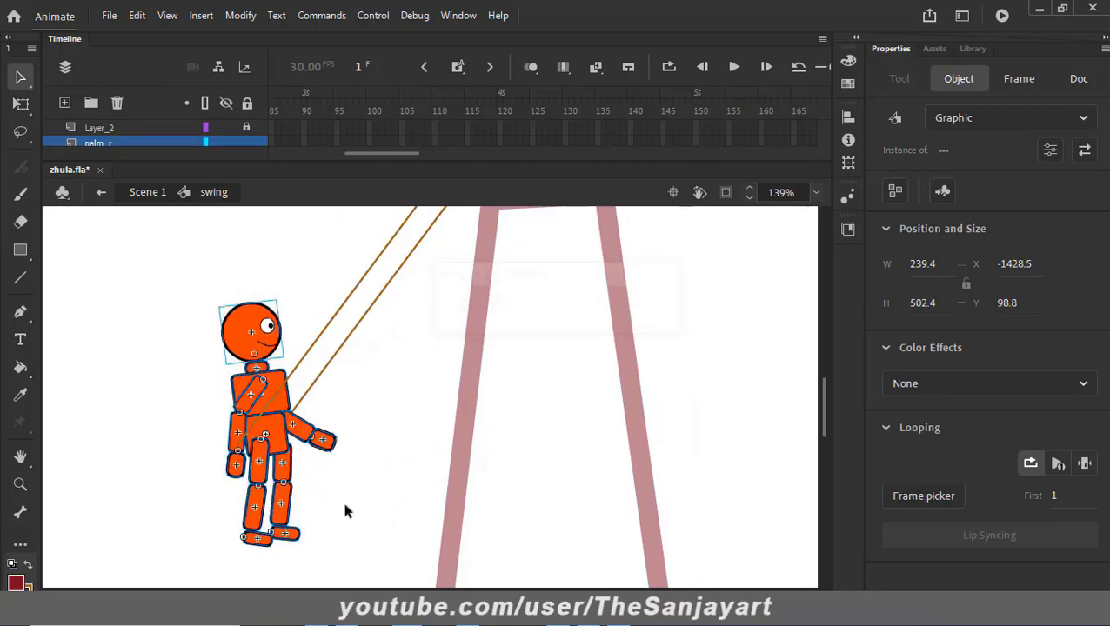
{"action": "left_click", "coordinate": [344, 501]}
{"action": "key", "text": "z"}
{"action": "left_click_drag", "start_coordinate": [198, 436], "coordinate": [352, 541]}
{"action": "left_click_drag", "start_coordinate": [366, 461], "coordinate": [330, 435]}
{"action": "left_click", "coordinate": [330, 435], "text": "alt"}
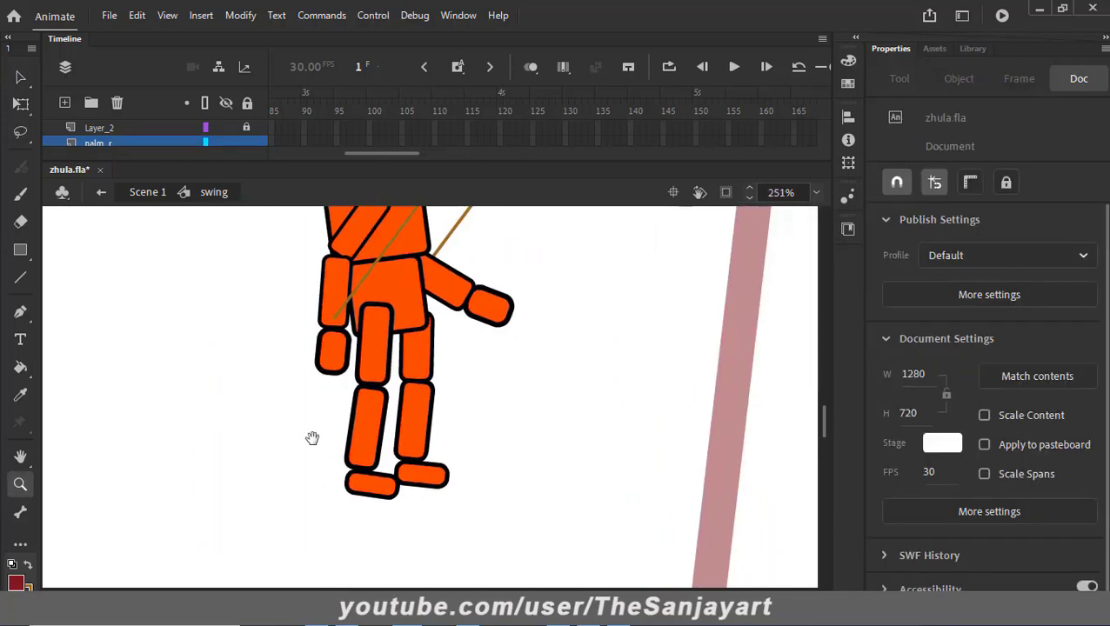
{"action": "key", "text": "q"}
{"action": "left_click_drag", "start_coordinate": [472, 356], "coordinate": [419, 502]}
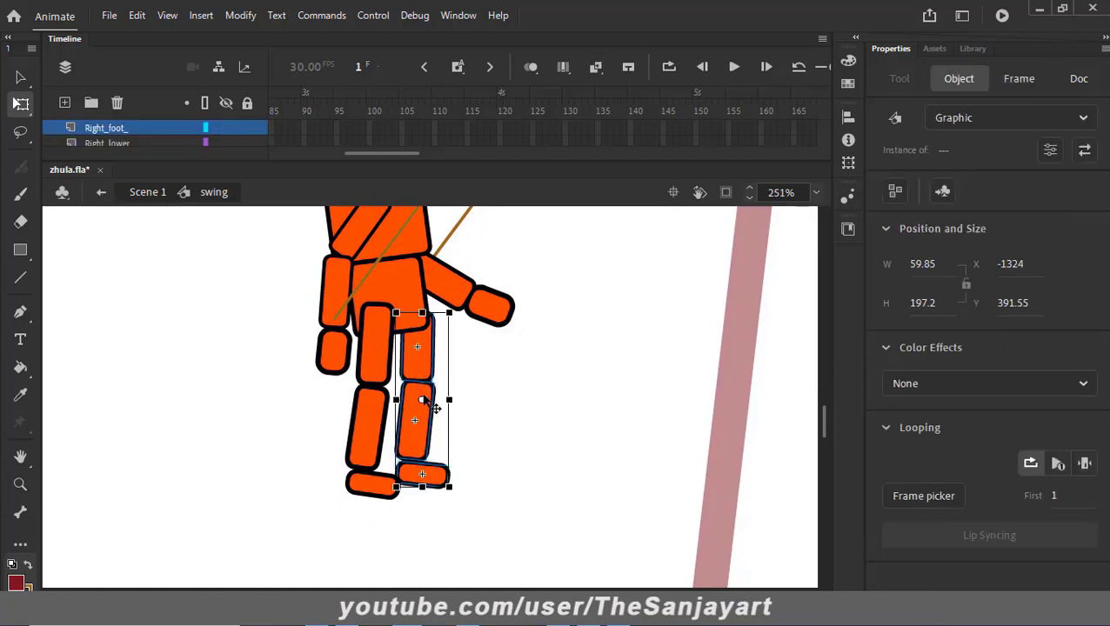
{"action": "left_click", "coordinate": [495, 382]}
{"action": "left_click", "coordinate": [415, 353]}
{"action": "double_click", "coordinate": [415, 422]}
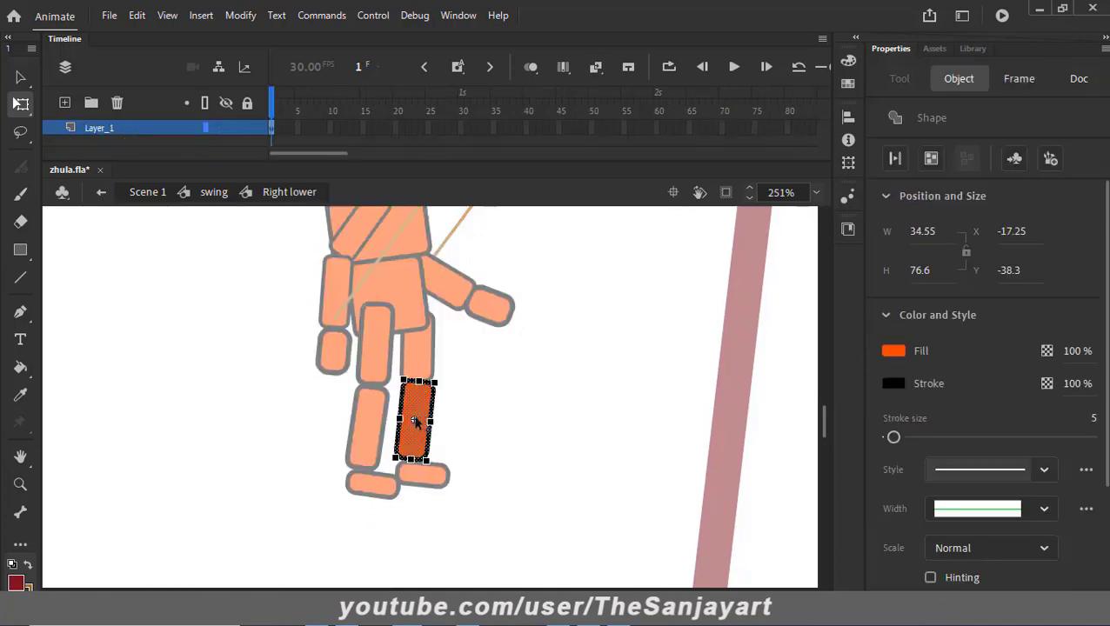
{"action": "left_click", "coordinate": [413, 361]}
{"action": "double_click", "coordinate": [426, 361]}
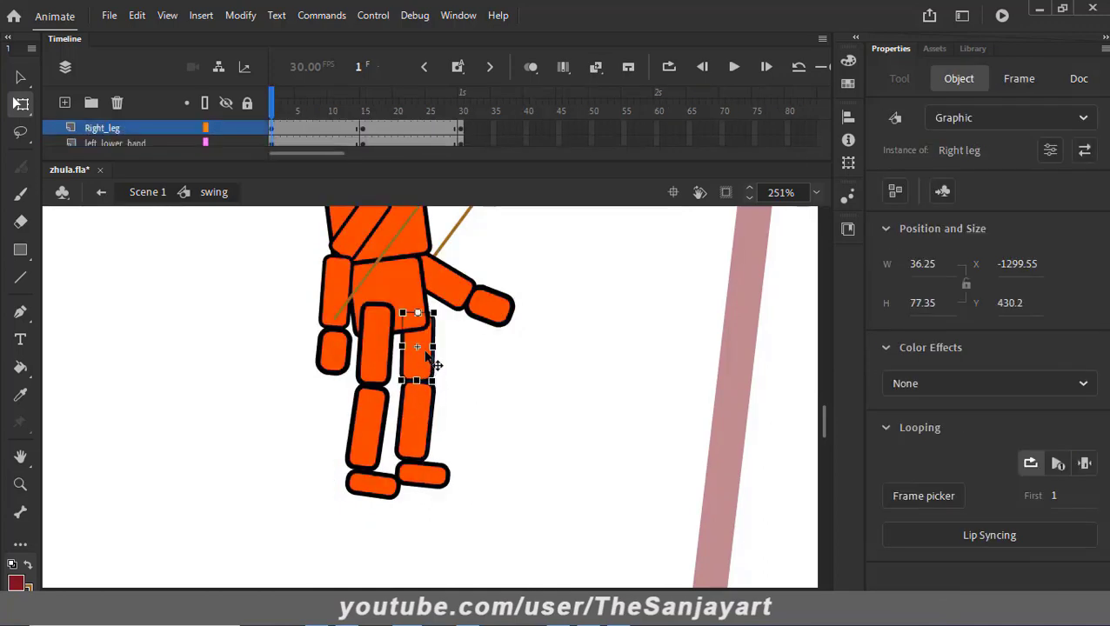
{"action": "left_click", "coordinate": [414, 426]}
{"action": "left_click", "coordinate": [424, 474]}
{"action": "left_click", "coordinate": [441, 387]}
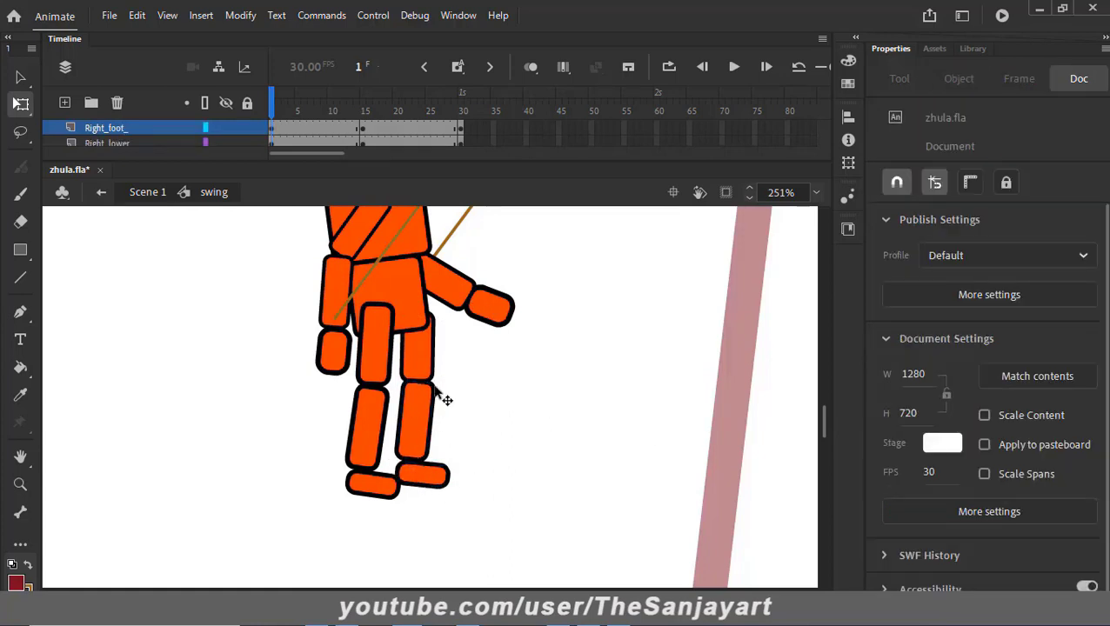
Step: At frame 1, rotate the right thigh forward and fold the right lower leg and foot back beneath it, joined at the knee
{"action": "left_click", "coordinate": [416, 352]}
{"action": "left_click_drag", "start_coordinate": [448, 389], "coordinate": [504, 367]}
{"action": "left_click_drag", "start_coordinate": [483, 432], "coordinate": [312, 439]}
{"action": "left_click_drag", "start_coordinate": [396, 377], "coordinate": [439, 353]}
Step: Rotate the left thigh forward and fold the left lower leg and foot back horizontally, joined at the knee
{"action": "left_click", "coordinate": [379, 320]}
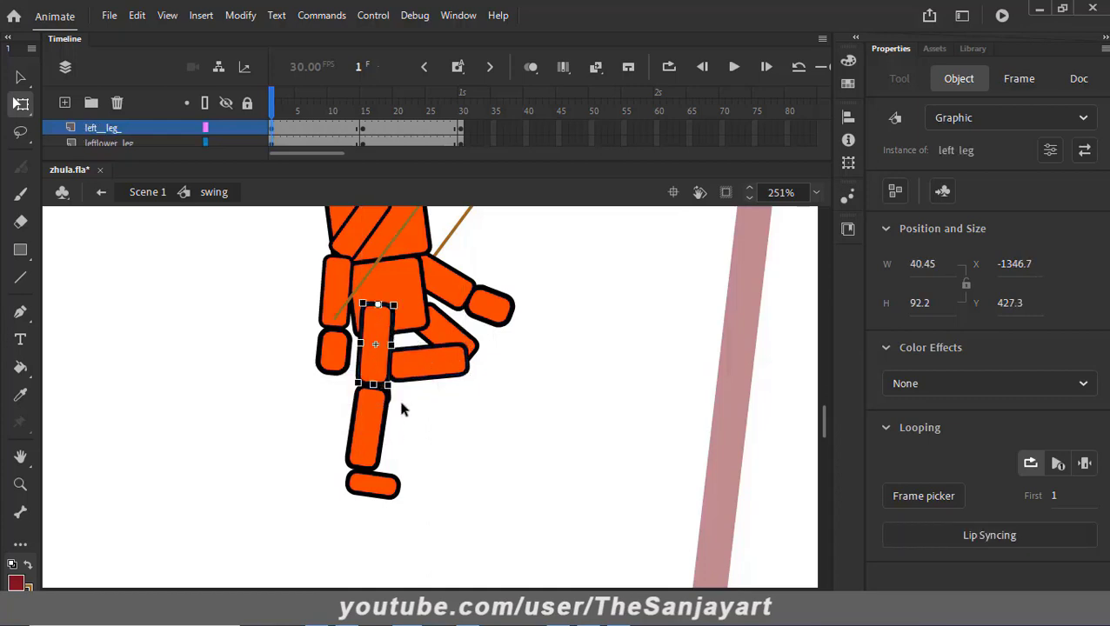
{"action": "left_click_drag", "start_coordinate": [416, 396], "coordinate": [484, 381]}
{"action": "left_click_drag", "start_coordinate": [404, 422], "coordinate": [323, 510]}
{"action": "left_click_drag", "start_coordinate": [400, 475], "coordinate": [400, 471]}
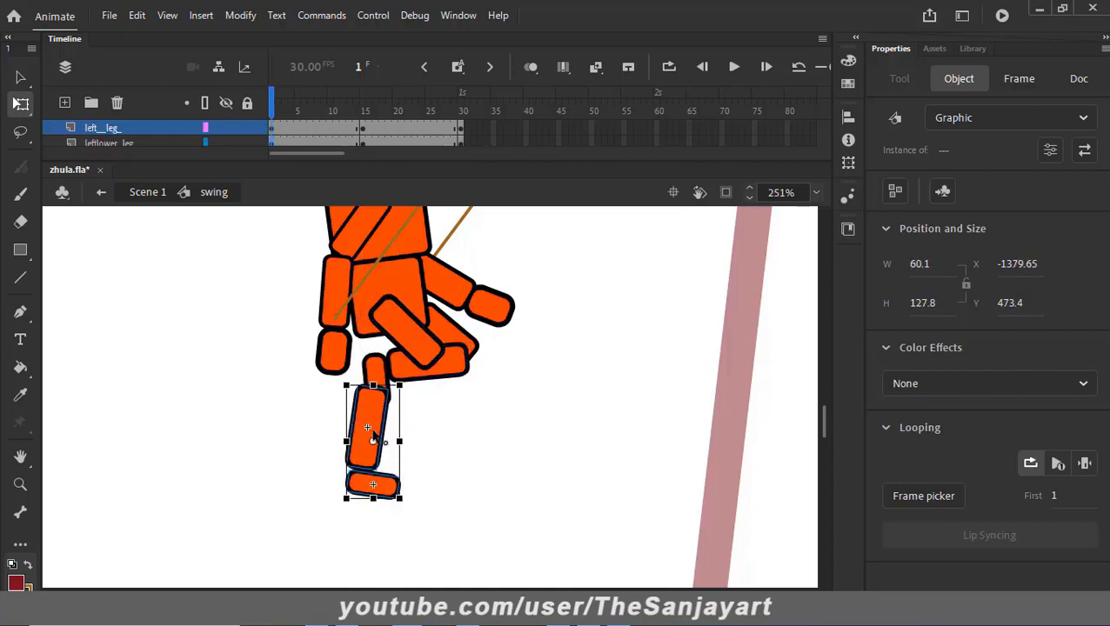
{"action": "double_click", "coordinate": [314, 532]}
{"action": "key", "text": "ctrl+z"}
{"action": "left_click", "coordinate": [403, 545]}
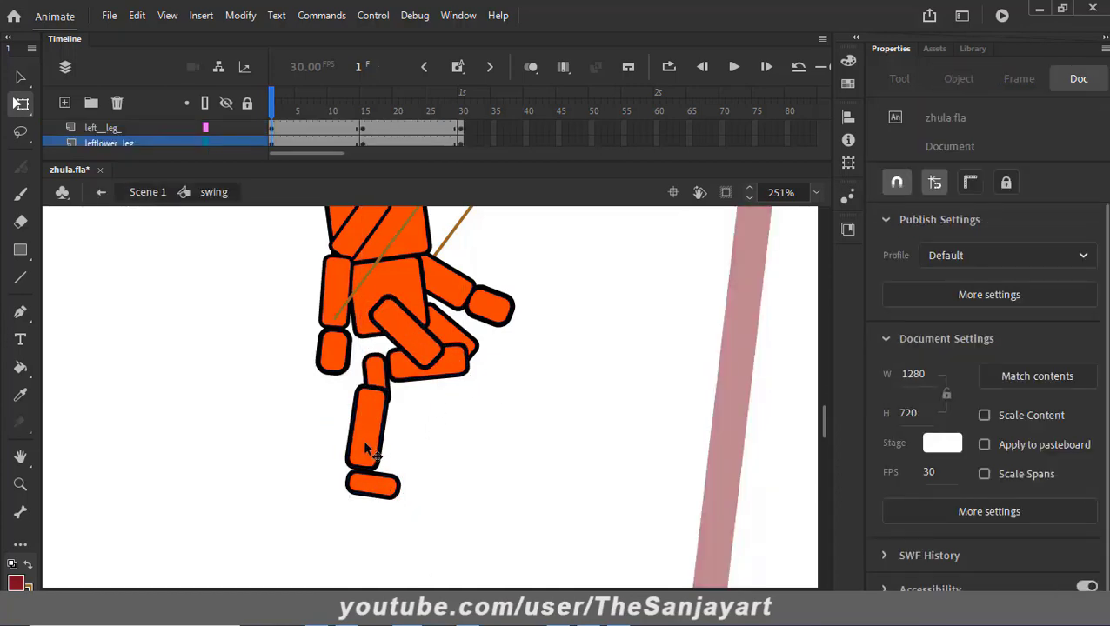
{"action": "left_click", "coordinate": [363, 439]}
{"action": "left_click_drag", "start_coordinate": [410, 507], "coordinate": [399, 439]}
{"action": "left_click_drag", "start_coordinate": [354, 387], "coordinate": [408, 368]}
Step: Rotate the right upper arm, lower arm and palm together about the shoulder until the palm reaches up to the nearer rope
{"action": "key", "text": "space"}
{"action": "left_click_drag", "start_coordinate": [535, 335], "coordinate": [534, 430]}
{"action": "left_click", "coordinate": [479, 374]}
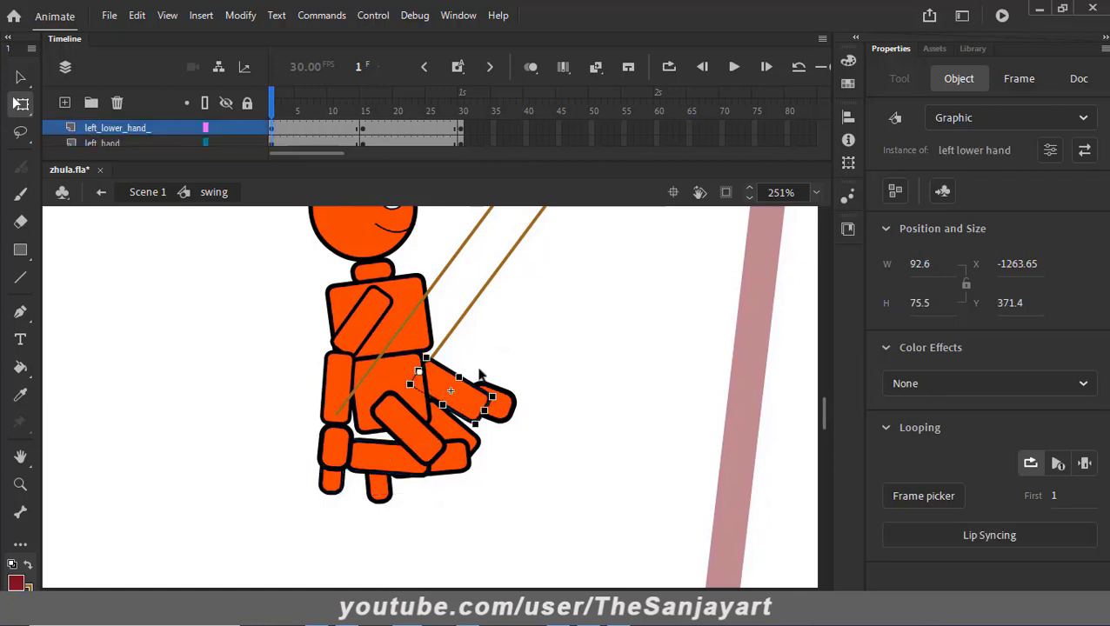
{"action": "key", "text": "ctrl+z"}
{"action": "left_click", "coordinate": [360, 336]}
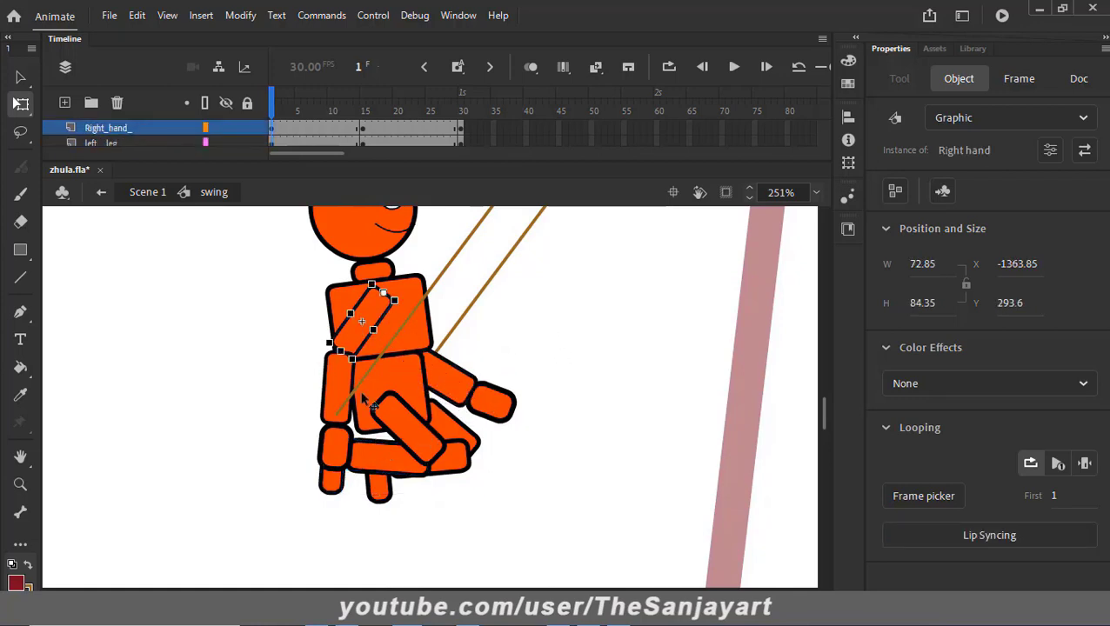
{"action": "left_click", "coordinate": [343, 396], "text": "shift"}
{"action": "left_click", "coordinate": [337, 448], "text": "shift"}
{"action": "left_click_drag", "start_coordinate": [370, 375], "coordinate": [377, 299]}
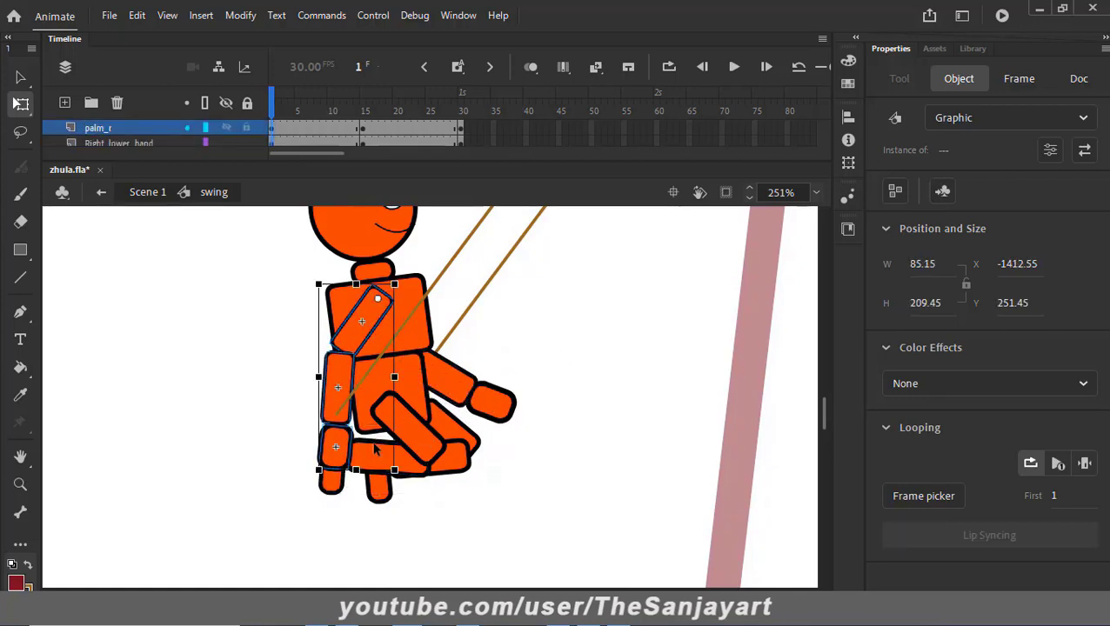
{"action": "left_click_drag", "start_coordinate": [315, 484], "coordinate": [609, 251]}
Step: Hide the upper torso and rotate the whole left arm about the shoulder until its palm reaches the other rope
{"action": "left_click_drag", "start_coordinate": [626, 341], "coordinate": [555, 440]}
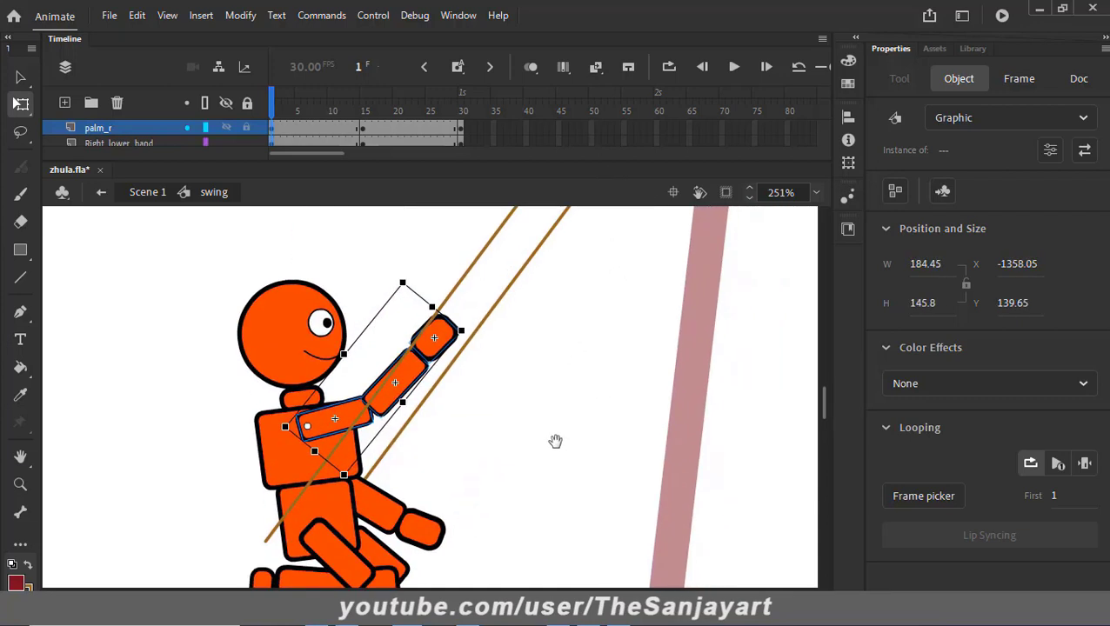
{"action": "left_click", "coordinate": [370, 500]}
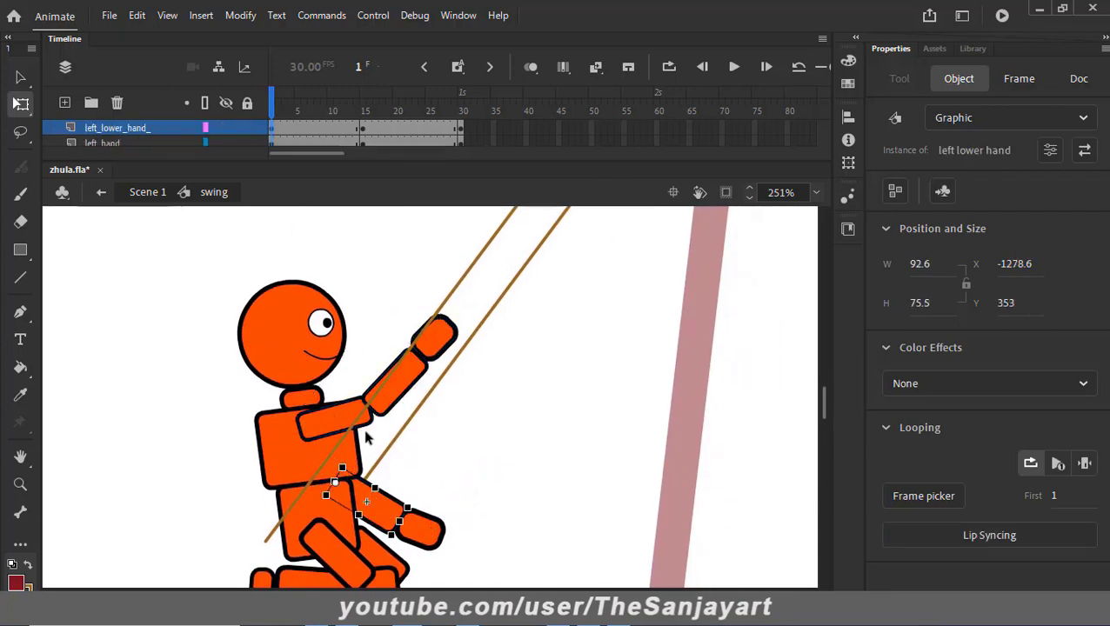
{"action": "left_click", "coordinate": [299, 465]}
{"action": "left_click", "coordinate": [226, 128]}
{"action": "left_click", "coordinate": [225, 131]}
{"action": "left_click", "coordinate": [320, 451]}
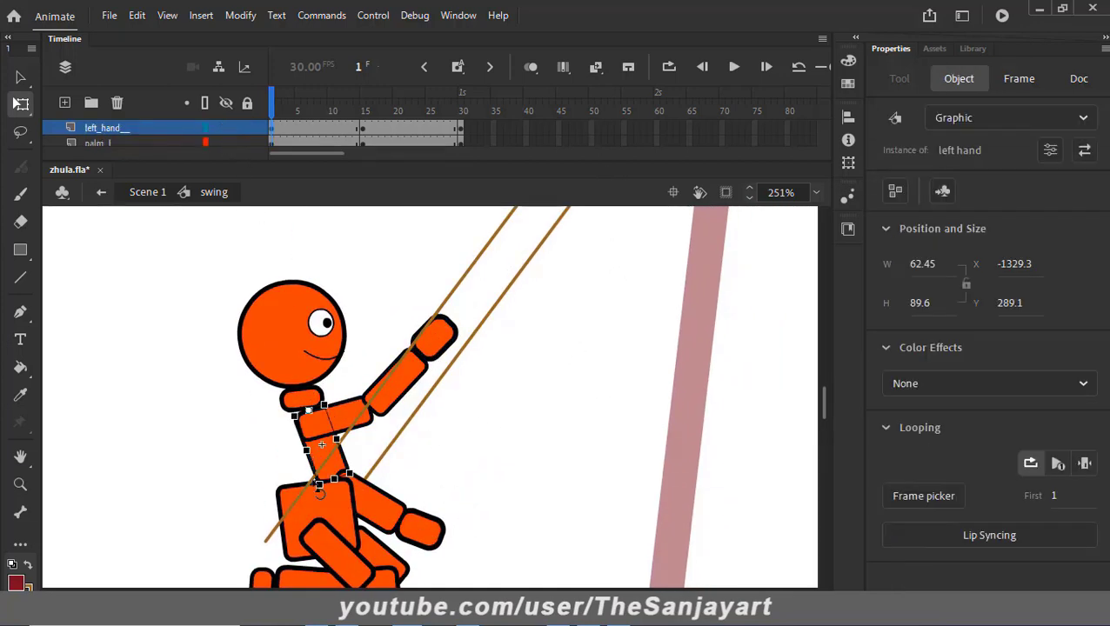
{"action": "left_click", "coordinate": [376, 513], "text": "shift"}
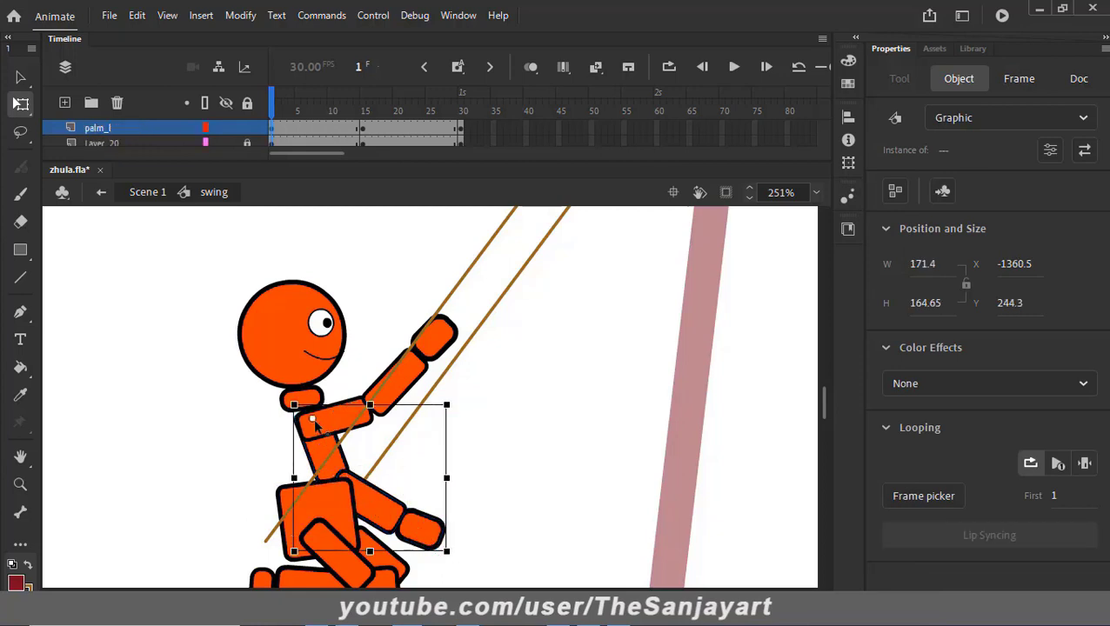
{"action": "left_click_drag", "start_coordinate": [454, 560], "coordinate": [538, 354]}
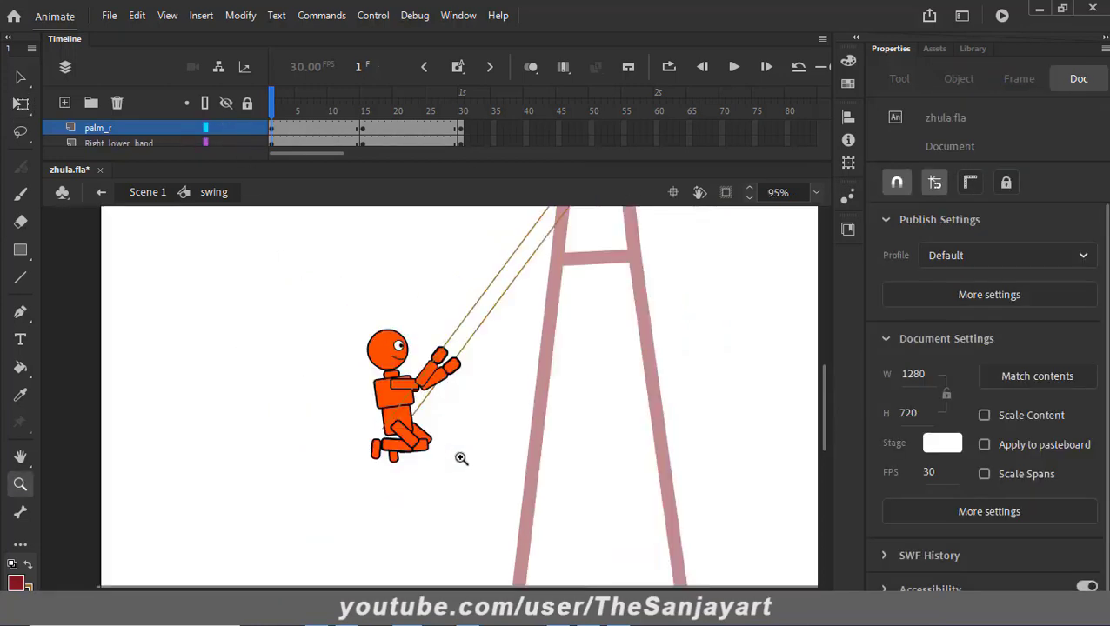
Step: Copy the frame 1 pose of all body layers, from palm_r to palm_l, into frame 30
{"action": "left_click_drag", "start_coordinate": [528, 387], "coordinate": [416, 442]}
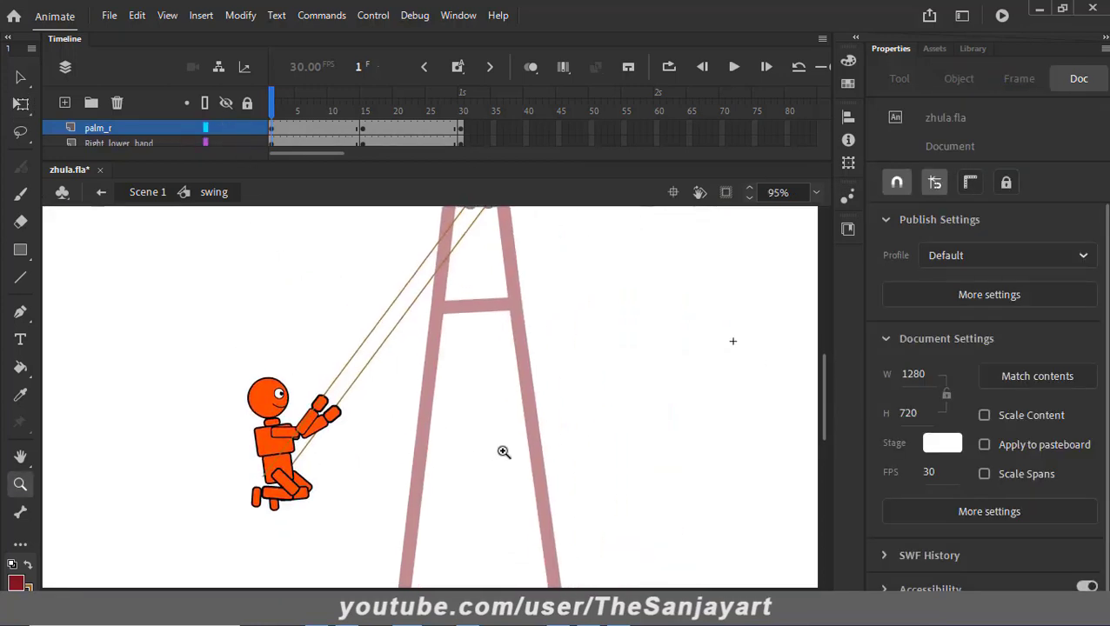
{"action": "left_click", "coordinate": [385, 462], "text": "alt"}
{"action": "left_click_drag", "start_coordinate": [254, 259], "coordinate": [626, 567]}
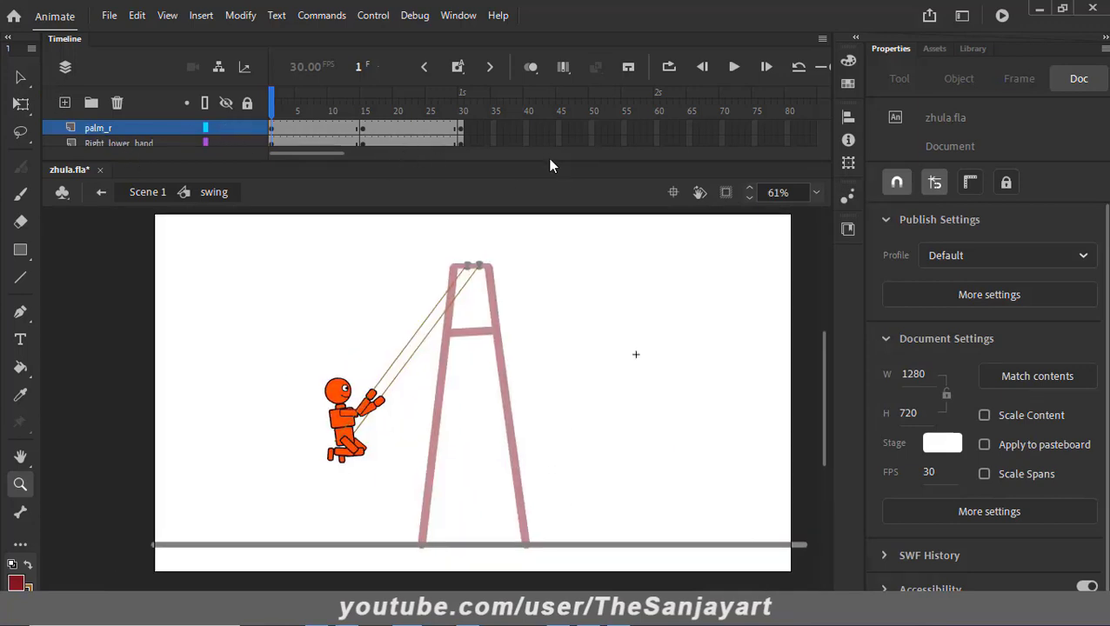
{"action": "left_click_drag", "start_coordinate": [539, 160], "coordinate": [553, 461]}
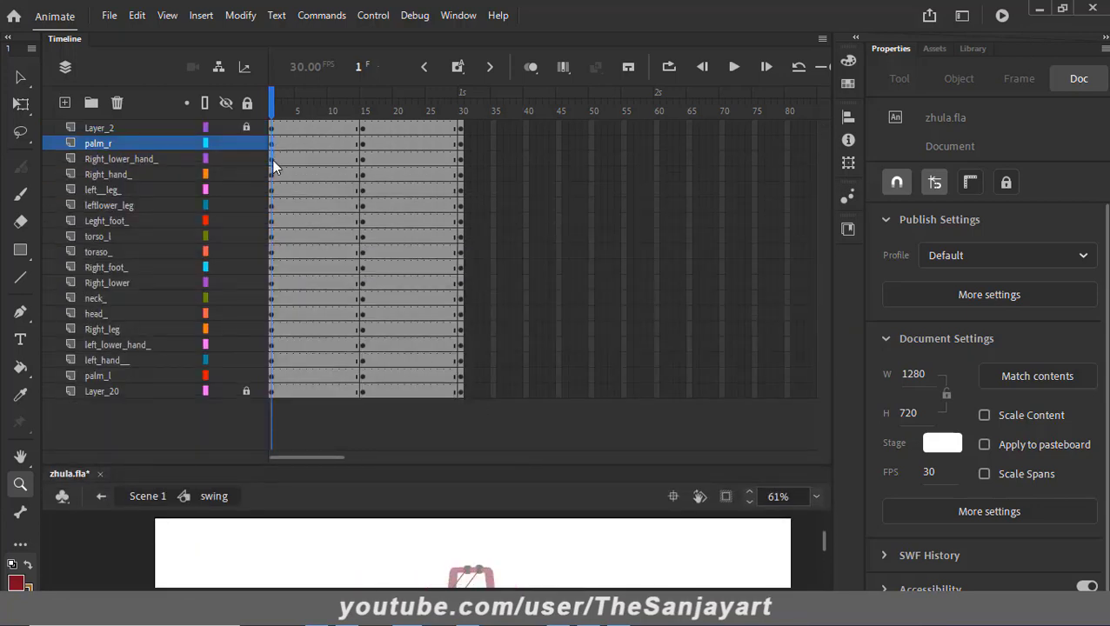
{"action": "left_click", "coordinate": [271, 158]}
{"action": "left_click", "coordinate": [275, 146]}
{"action": "left_click", "coordinate": [332, 444]}
{"action": "left_click", "coordinate": [272, 378]}
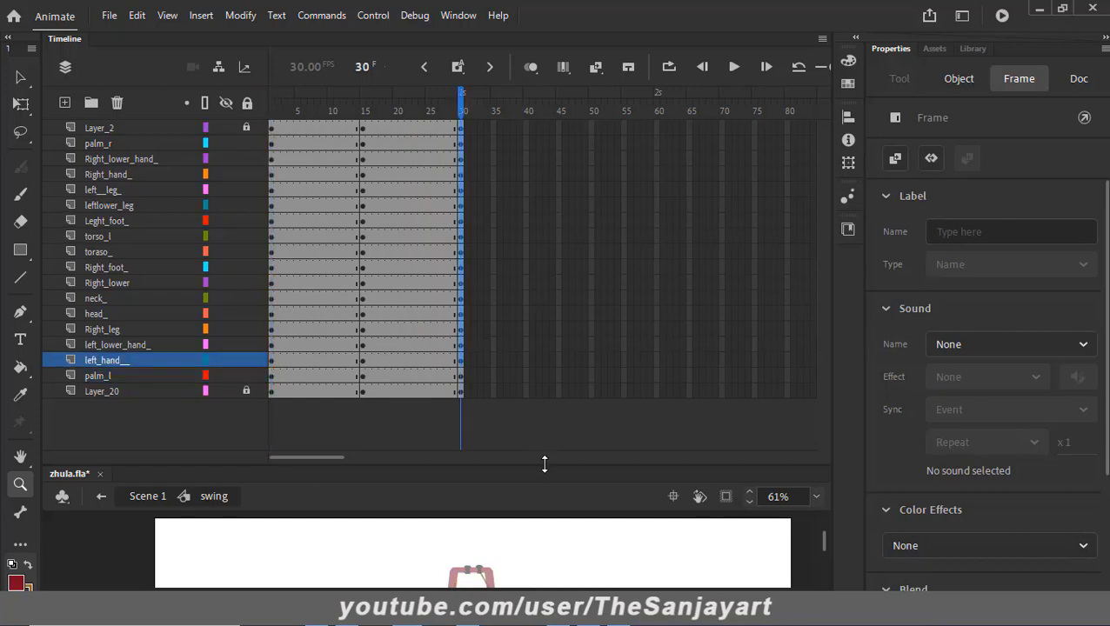
Step: At frame 30, move the whole figure across the swing frame to the lower ends of the forward-swung ropes
{"action": "left_click_drag", "start_coordinate": [544, 464], "coordinate": [522, 162]}
{"action": "key", "text": "v"}
{"action": "left_click_drag", "start_coordinate": [346, 396], "coordinate": [585, 418]}
{"action": "left_click", "coordinate": [420, 503]}
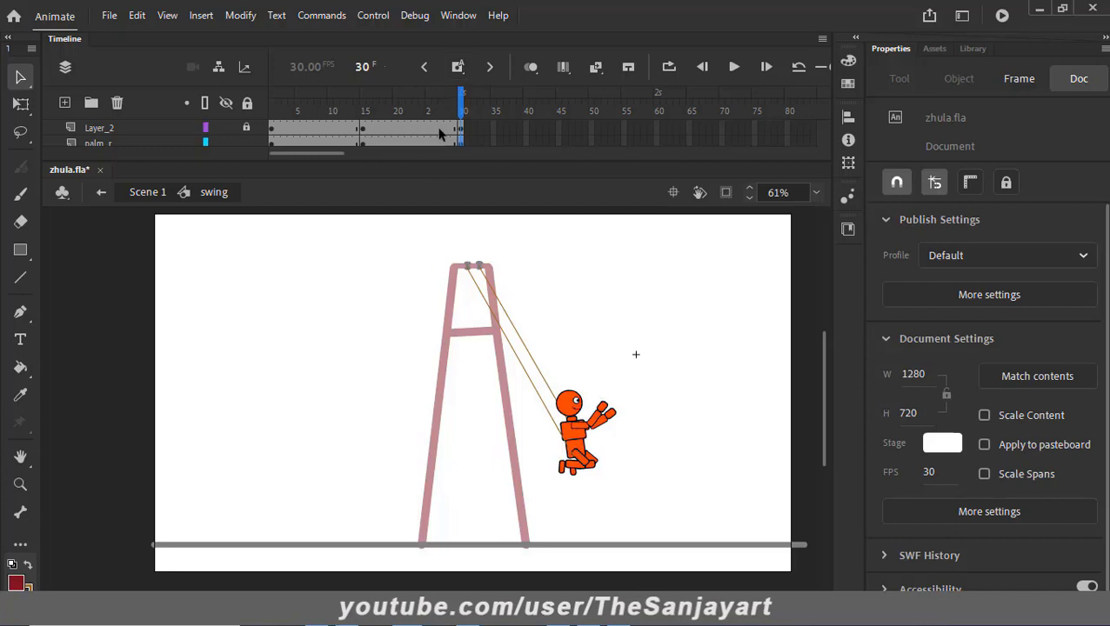
Step: At frame 30, rotate the right upper arm, lower arm and palm together about the shoulder back toward the ropes
{"action": "key", "text": "z"}
{"action": "left_click_drag", "start_coordinate": [513, 365], "coordinate": [665, 525]}
{"action": "left_click_drag", "start_coordinate": [492, 392], "coordinate": [571, 471]}
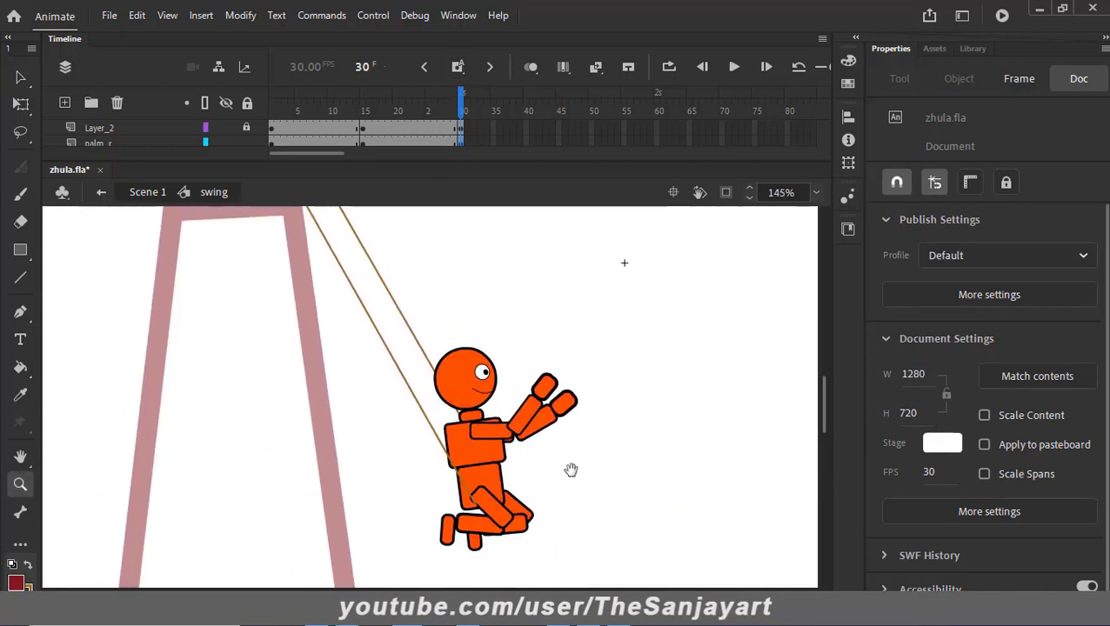
{"action": "left_click", "coordinate": [21, 78]}
{"action": "left_click", "coordinate": [492, 432]}
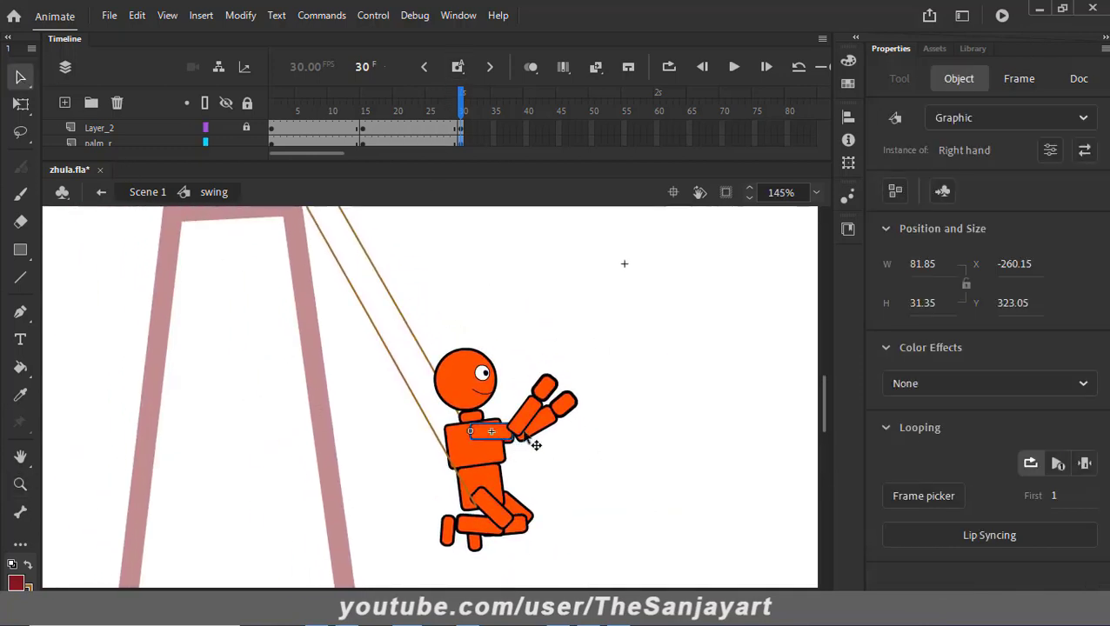
{"action": "left_click", "coordinate": [527, 416], "text": "shift"}
{"action": "left_click", "coordinate": [548, 390], "text": "shift"}
{"action": "left_click", "coordinate": [19, 102]}
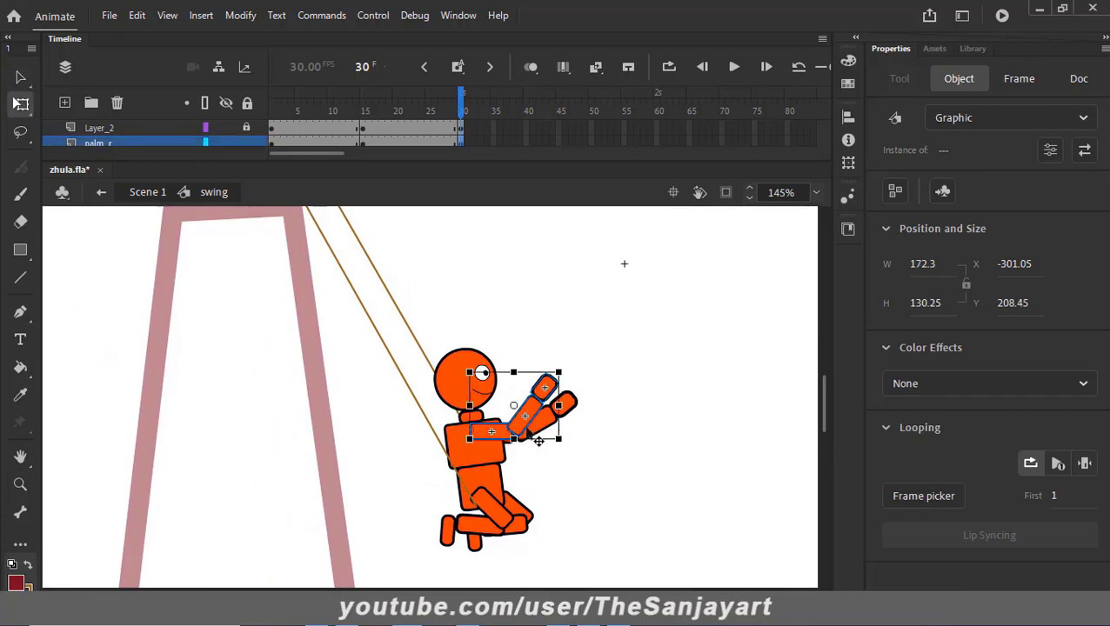
{"action": "left_click_drag", "start_coordinate": [516, 407], "coordinate": [483, 423]}
{"action": "left_click_drag", "start_coordinate": [570, 374], "coordinate": [371, 378]}
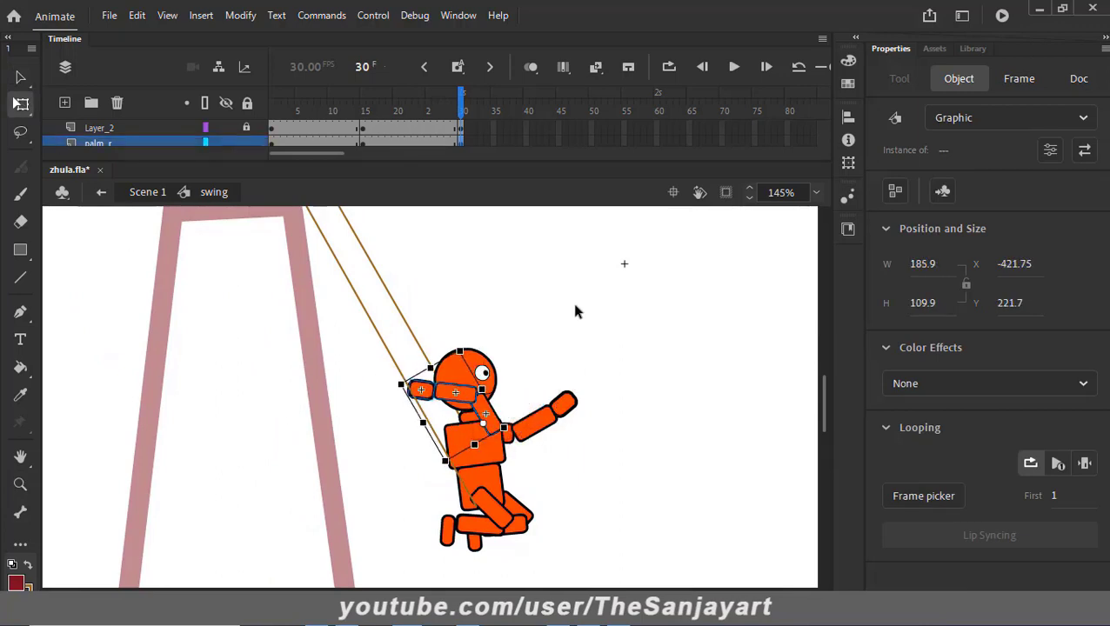
Step: Lower the right upper arm across the chest and angle the forearm and palm up along the nearer rope
{"action": "left_click", "coordinate": [574, 311]}
{"action": "left_click", "coordinate": [492, 427]}
{"action": "mouse_move", "coordinate": [421, 357]}
{"action": "left_mouse_down"}
{"action": "mouse_move", "coordinate": [402, 368]}
{"action": "mouse_move", "coordinate": [420, 359]}
{"action": "left_mouse_up"}
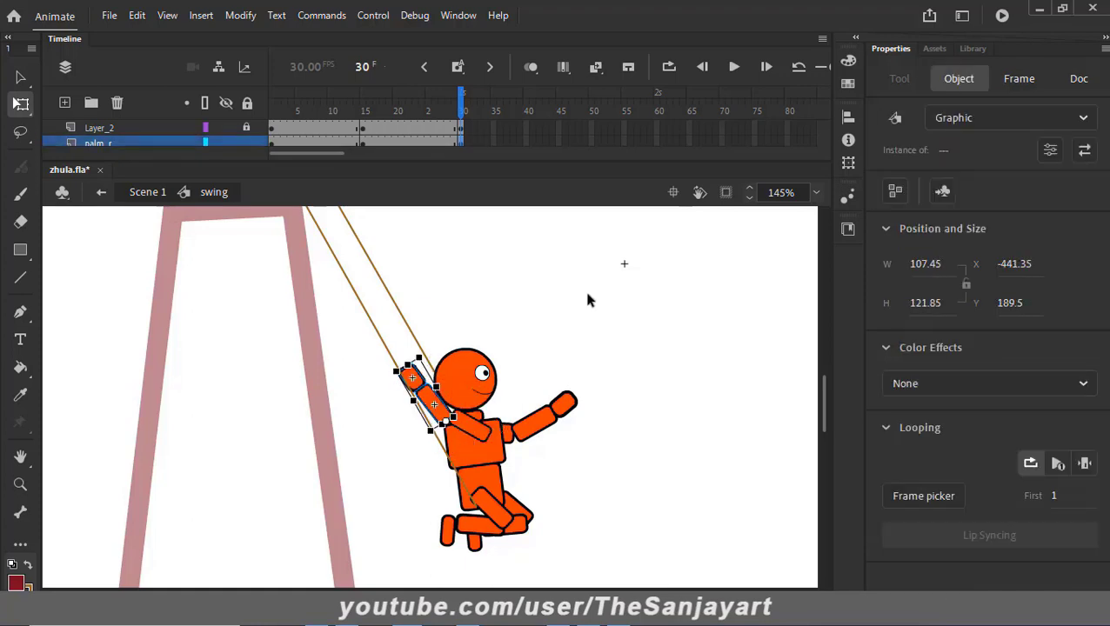
{"action": "left_click", "coordinate": [587, 296]}
{"action": "left_click", "coordinate": [473, 430]}
{"action": "left_click_drag", "start_coordinate": [445, 434], "coordinate": [445, 446]}
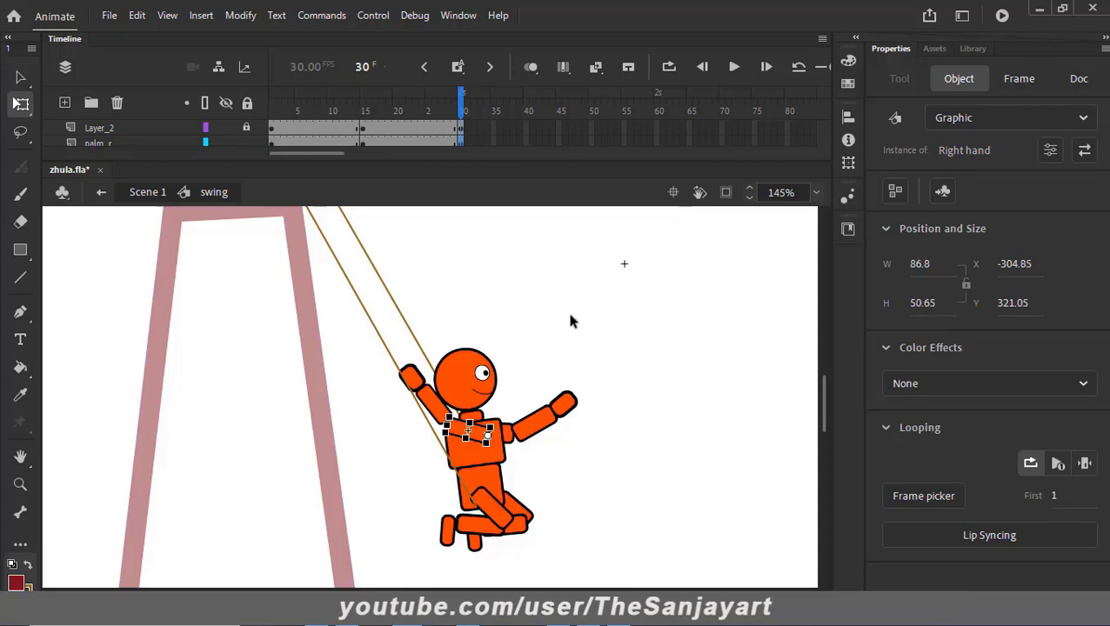
Step: Swing the right forearm and palm slightly down from the elbow and turn the palm upright against the rope
{"action": "left_click", "coordinate": [571, 317]}
{"action": "left_click", "coordinate": [416, 383]}
{"action": "left_click_drag", "start_coordinate": [392, 387], "coordinate": [390, 393]}
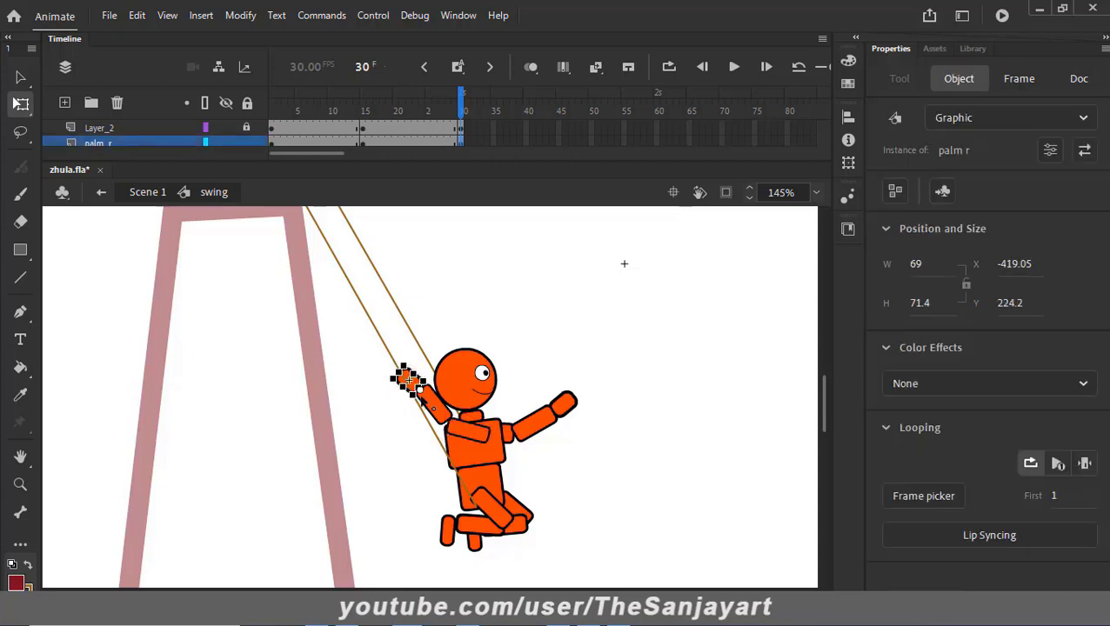
{"action": "left_click", "coordinate": [432, 403]}
{"action": "left_click", "coordinate": [405, 379], "text": "shift"}
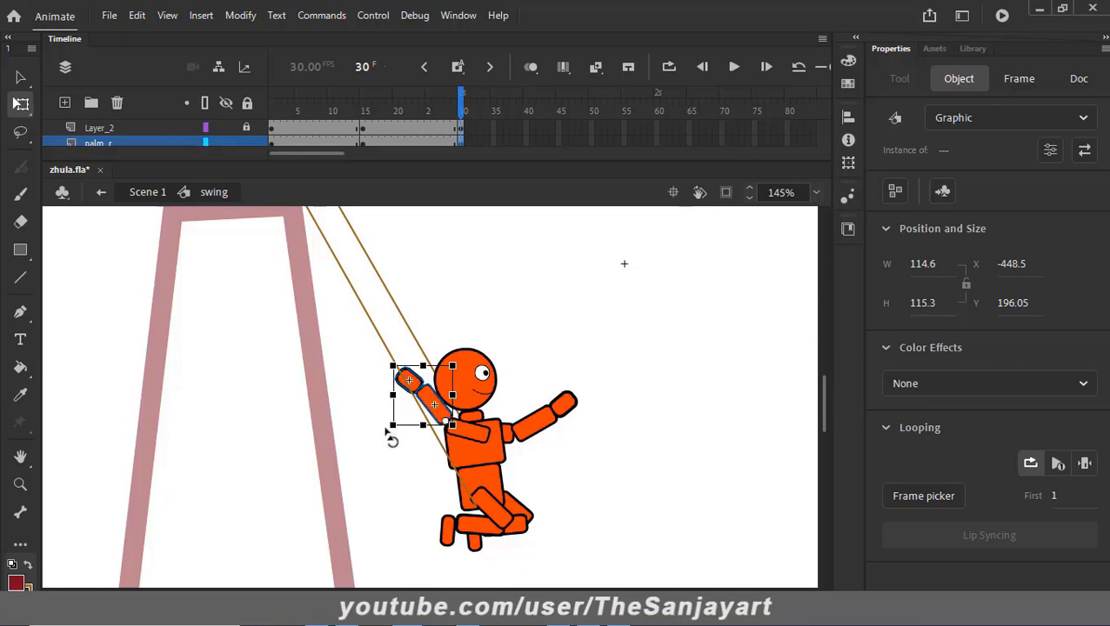
{"action": "left_click_drag", "start_coordinate": [391, 433], "coordinate": [391, 459]}
{"action": "key", "text": "Down"}
{"action": "key", "text": "Down"}
{"action": "key", "text": "Down"}
{"action": "key", "text": "Down"}
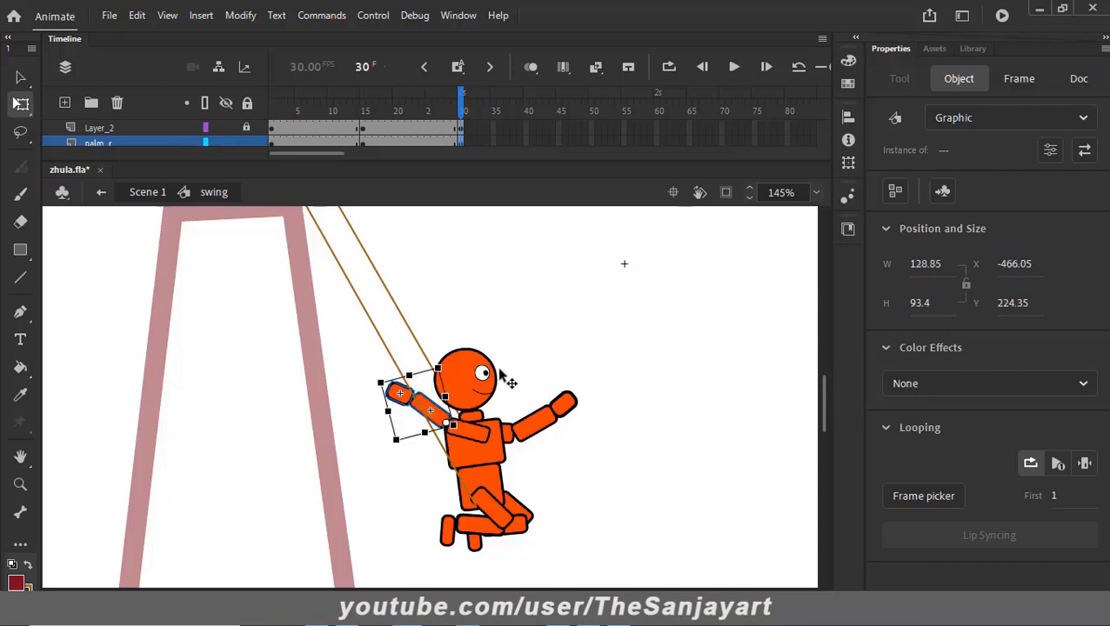
{"action": "left_click", "coordinate": [527, 283]}
{"action": "left_click", "coordinate": [387, 398]}
{"action": "left_click_drag", "start_coordinate": [384, 402], "coordinate": [380, 380]}
Step: Rotate the whole left arm about the shoulder so it passes behind the head and its palm meets the farther rope
{"action": "left_click", "coordinate": [558, 448]}
{"action": "left_click", "coordinate": [509, 434]}
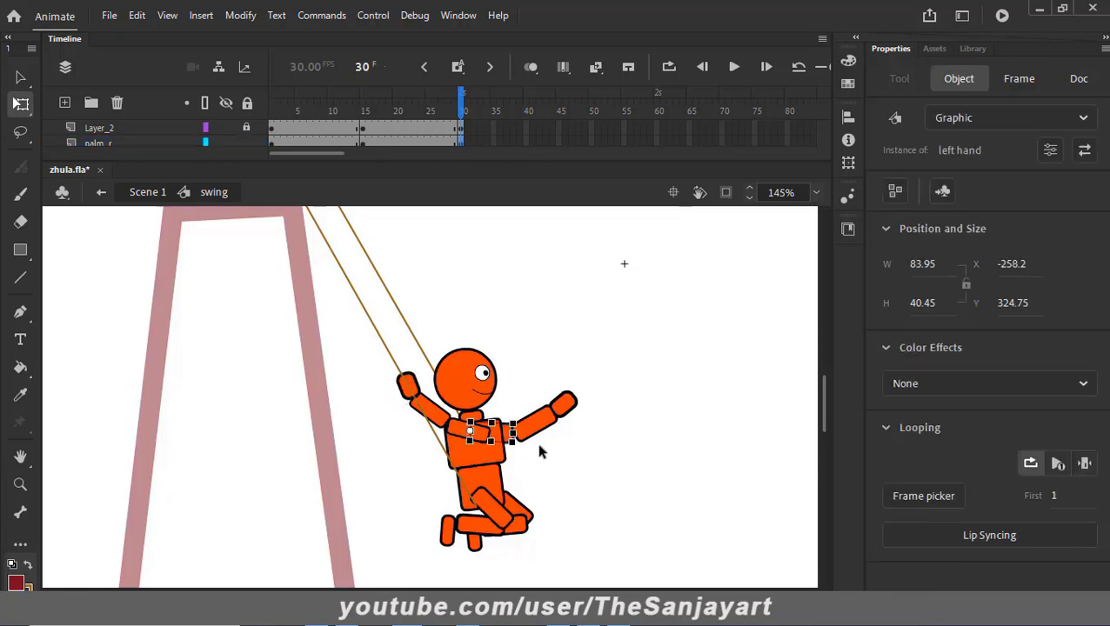
{"action": "key", "text": "v"}
{"action": "left_click_drag", "start_coordinate": [637, 369], "coordinate": [506, 474]}
{"action": "key", "text": "q"}
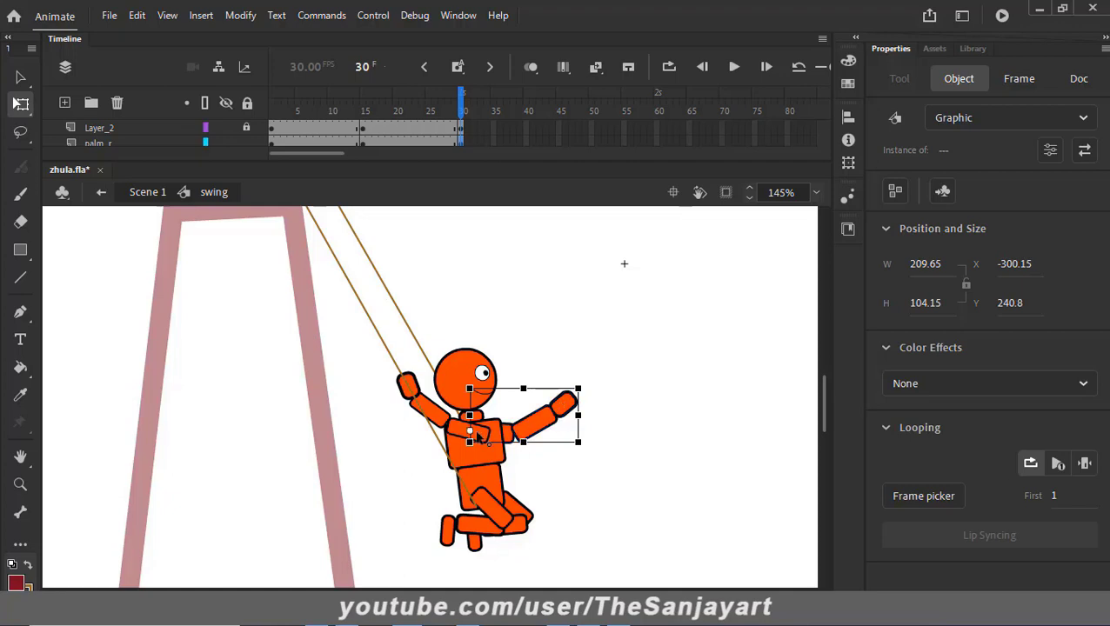
{"action": "left_click_drag", "start_coordinate": [587, 457], "coordinate": [456, 254]}
{"action": "left_click", "coordinate": [536, 380]}
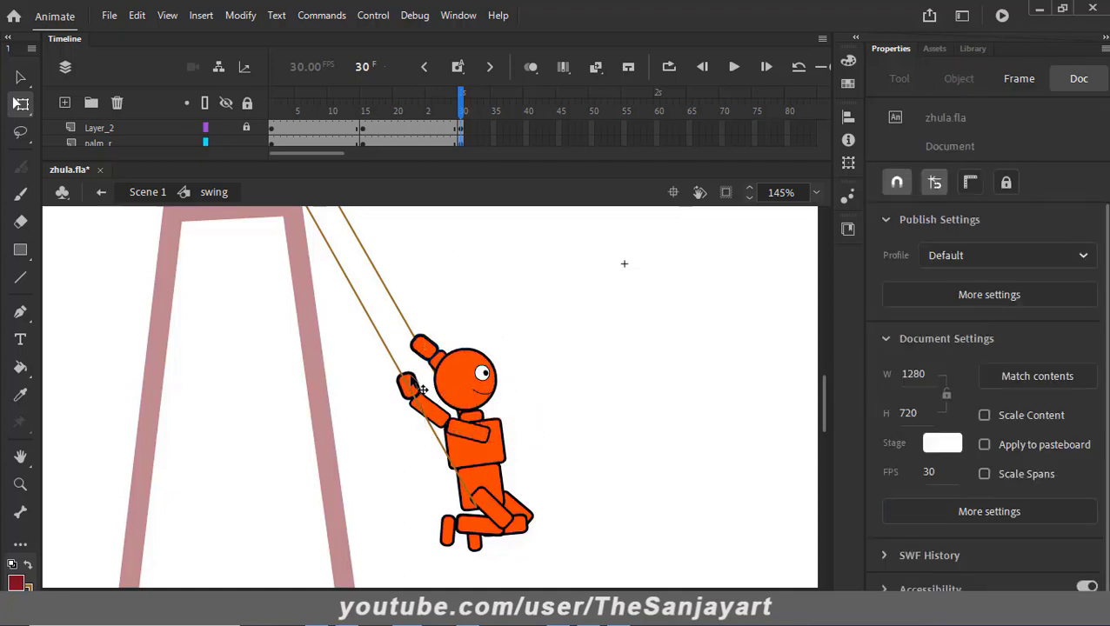
Step: Rotate the right palm slightly about the wrist to line it up with the forearm and rope
{"action": "left_click", "coordinate": [409, 384]}
{"action": "left_click_drag", "start_coordinate": [388, 376], "coordinate": [382, 381]}
{"action": "left_click", "coordinate": [620, 393]}
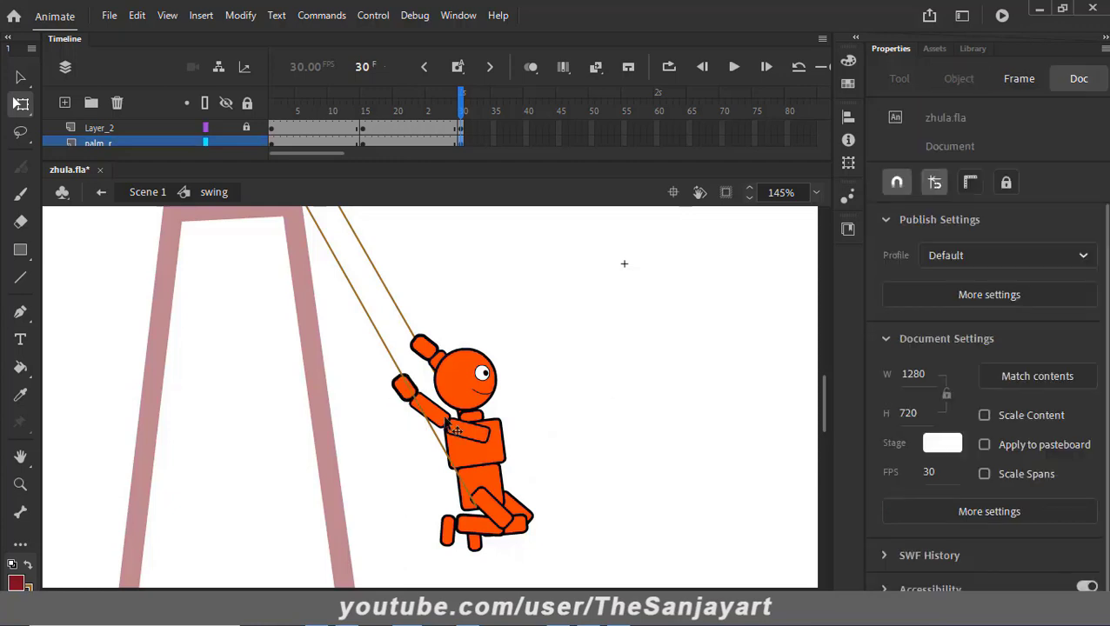
{"action": "scroll", "coordinate": [474, 408], "scroll_direction": "up", "scroll_amount": 1}
{"action": "left_click_drag", "start_coordinate": [541, 435], "coordinate": [564, 382]}
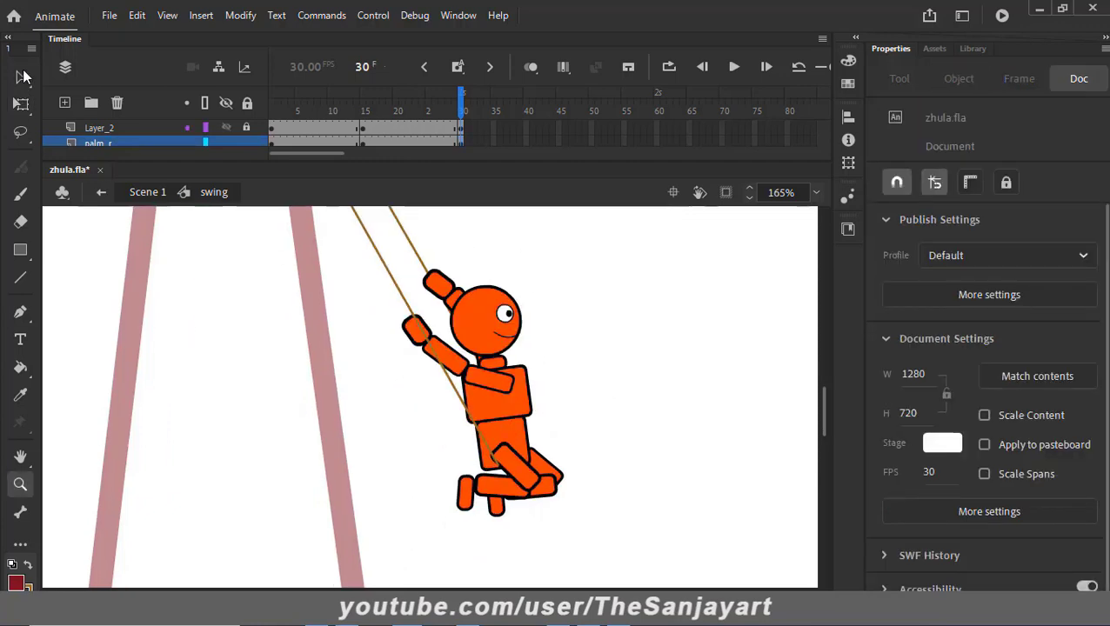
Step: At frame 30, tilt the head, neck and both torso parts together about the hip, leaning away from the ropes
{"action": "left_click", "coordinate": [23, 77]}
{"action": "left_click", "coordinate": [494, 335]}
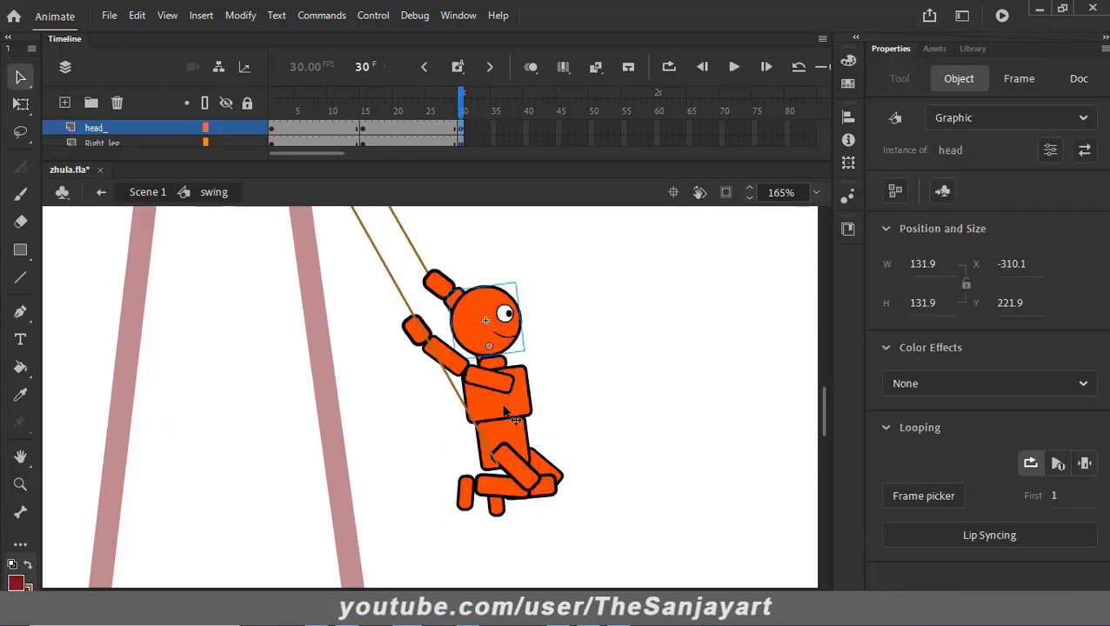
{"action": "left_click", "coordinate": [519, 404], "text": "shift"}
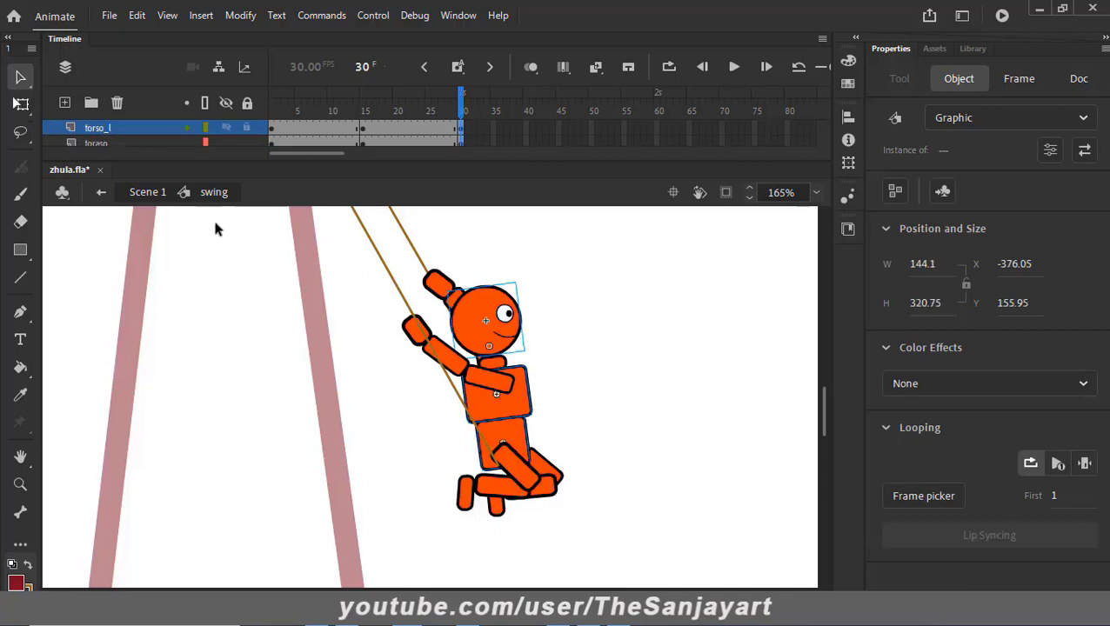
{"action": "key", "text": "q"}
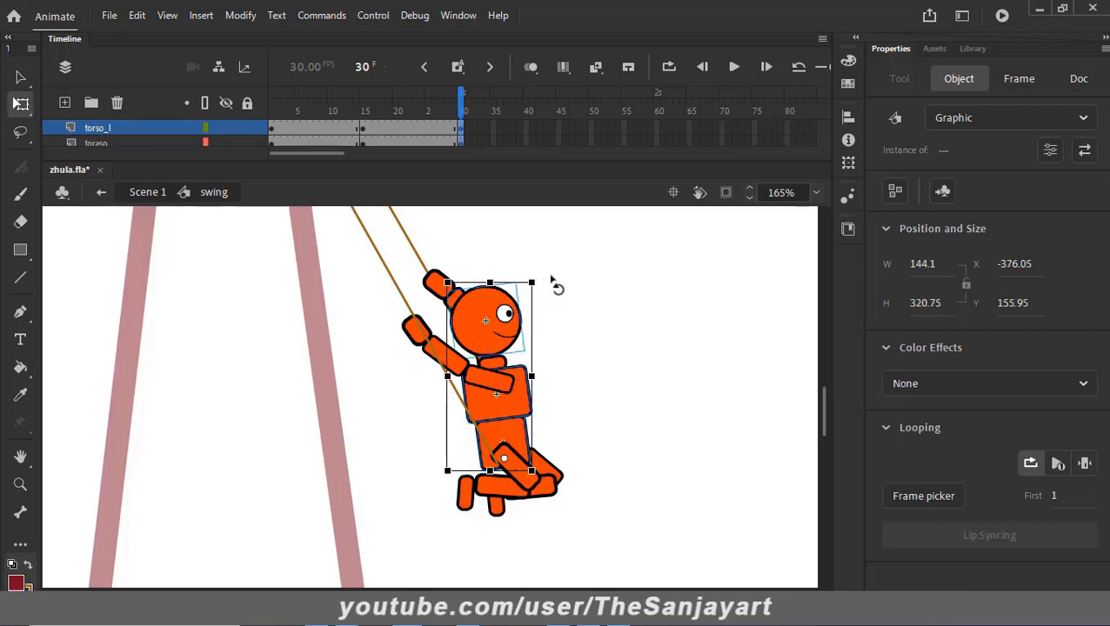
{"action": "left_click_drag", "start_coordinate": [551, 281], "coordinate": [570, 330]}
{"action": "key", "text": "ctrl+z"}
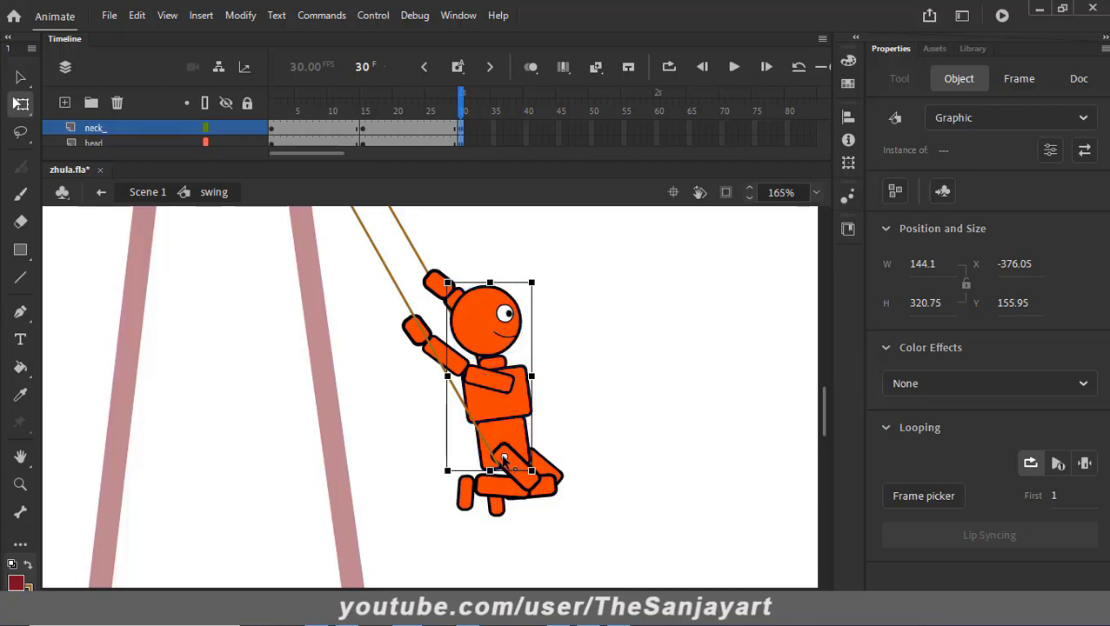
{"action": "left_click_drag", "start_coordinate": [549, 280], "coordinate": [589, 300]}
{"action": "left_click", "coordinate": [593, 302]}
Step: Rotate the left upper arm back to the shoulder and realign the left forearm and palm from the elbow toward the farther rope
{"action": "left_click", "coordinate": [487, 365]}
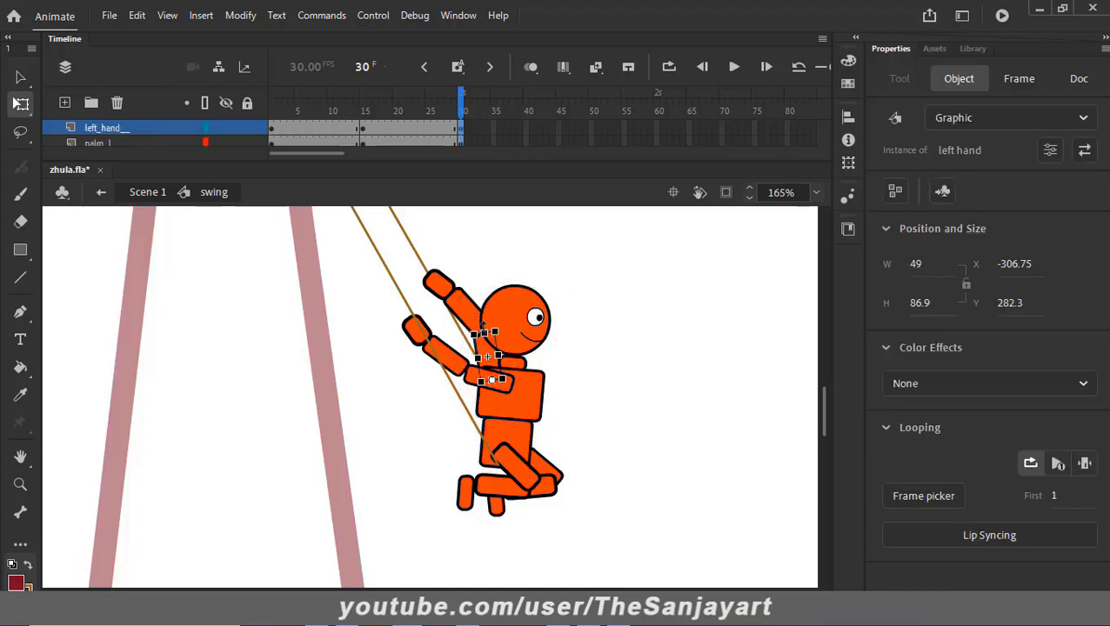
{"action": "left_click_drag", "start_coordinate": [468, 341], "coordinate": [454, 344]}
{"action": "left_click", "coordinate": [471, 317]}
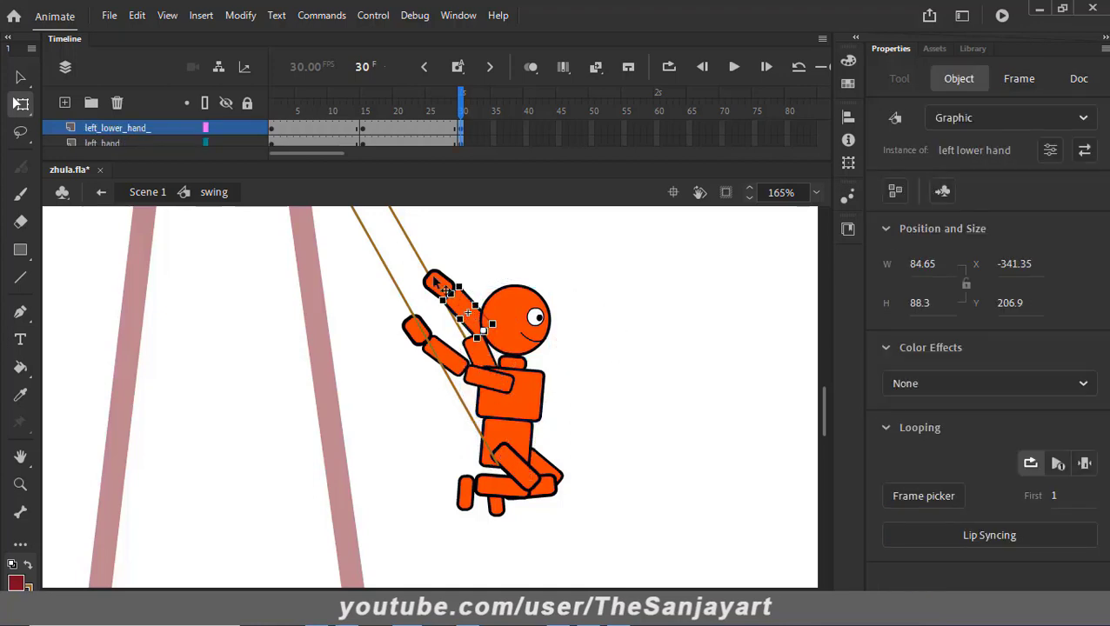
{"action": "left_click", "coordinate": [441, 284], "text": "shift"}
{"action": "left_click_drag", "start_coordinate": [500, 264], "coordinate": [532, 272]}
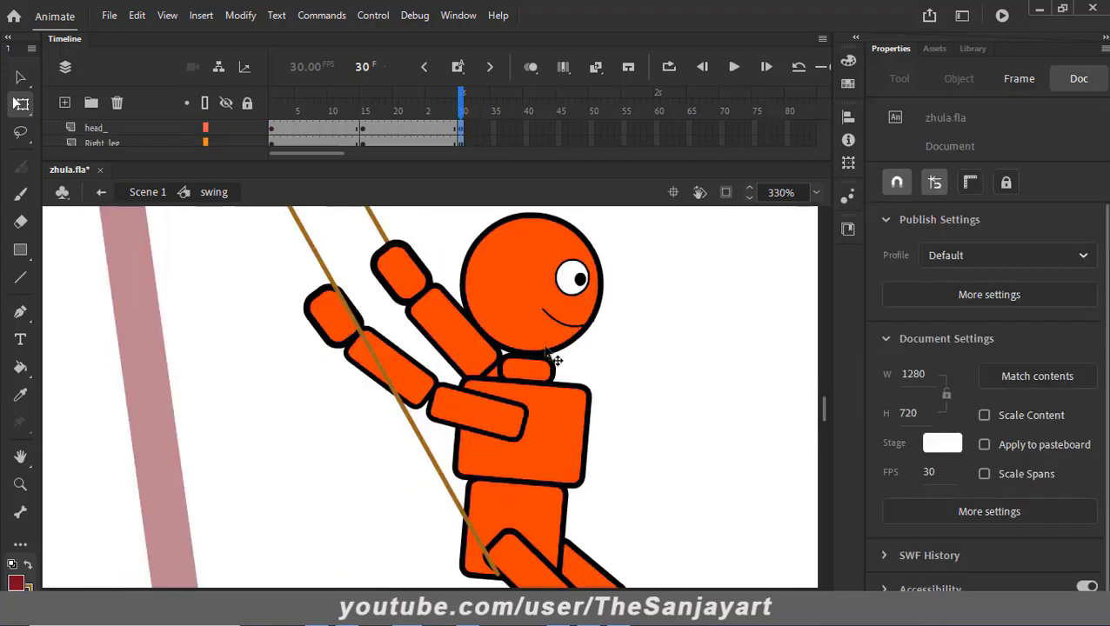
Step: Replace the body parts' poses at frame 15 with copies of their frame 1 keyframes on all body-part layers
{"action": "key", "text": "z"}
{"action": "left_click", "coordinate": [494, 394], "text": "alt"}
{"action": "left_click", "coordinate": [475, 452], "text": "alt"}
{"action": "left_click_drag", "start_coordinate": [507, 440], "coordinate": [588, 420]}
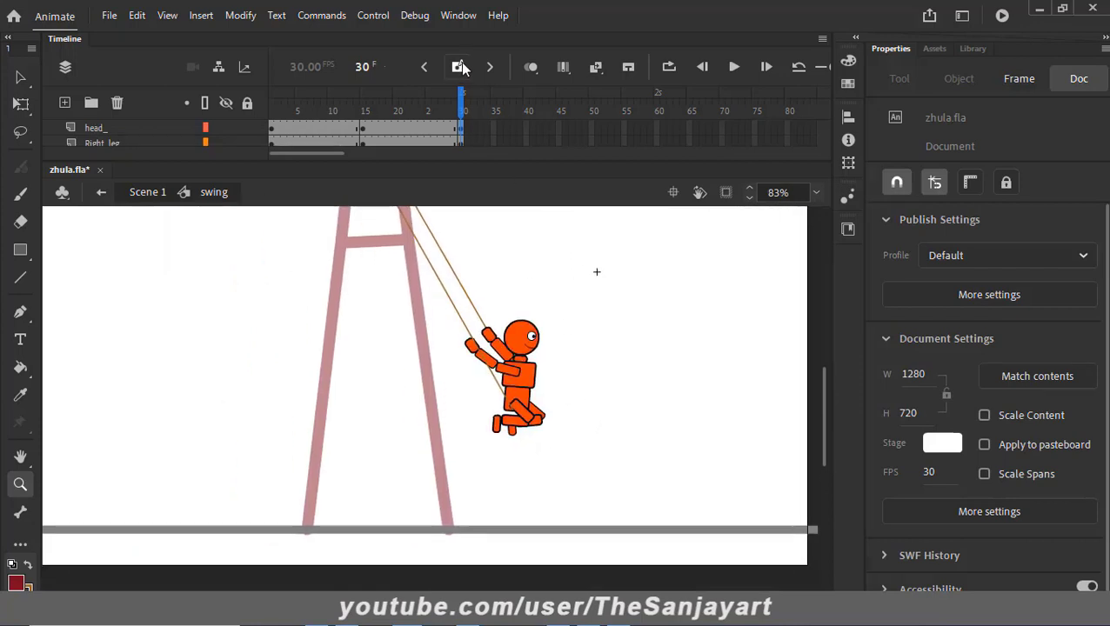
{"action": "left_click_drag", "start_coordinate": [458, 103], "coordinate": [277, 474]}
{"action": "left_click", "coordinate": [273, 376]}
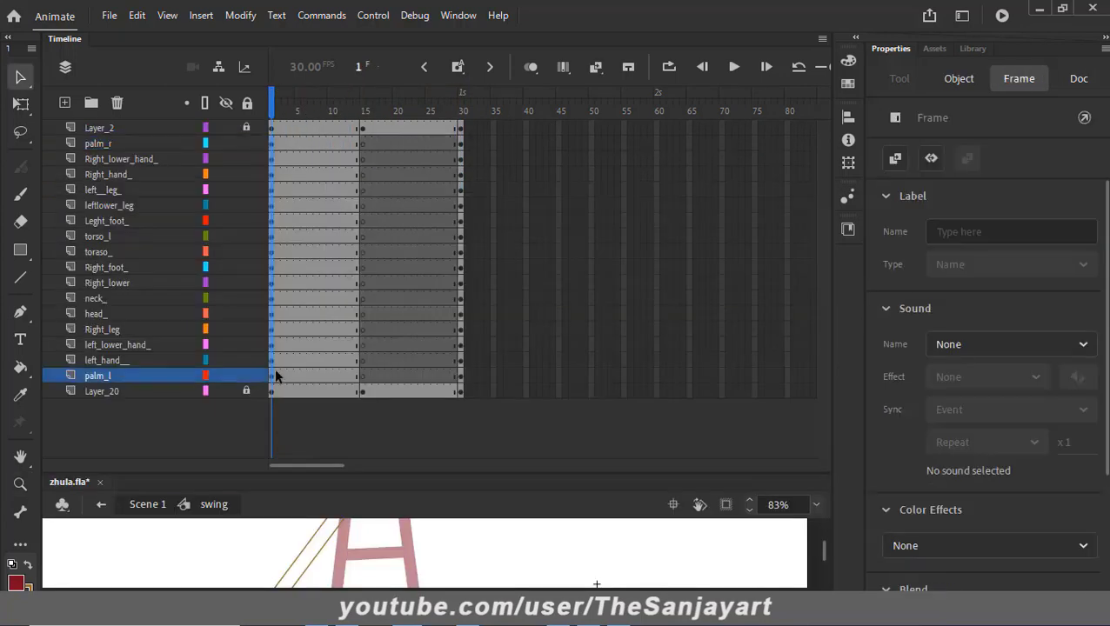
{"action": "left_click_drag", "start_coordinate": [272, 360], "coordinate": [358, 363]}
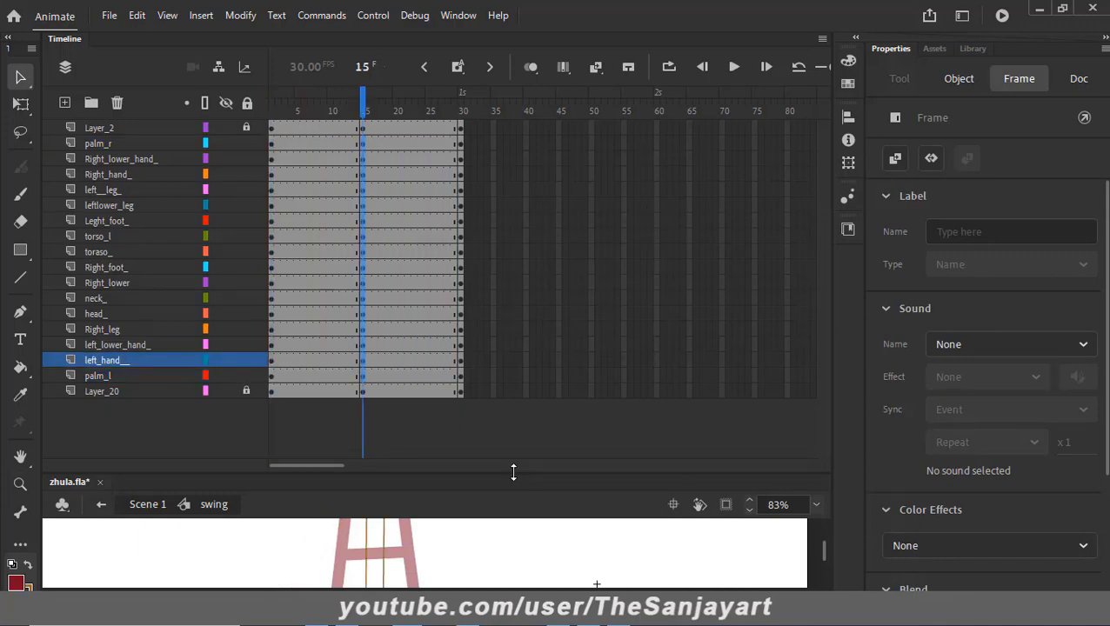
Step: Select the whole figure at frame 15 and move it under the vertical ropes
{"action": "left_click_drag", "start_coordinate": [515, 471], "coordinate": [509, 160]}
{"action": "left_click_drag", "start_coordinate": [216, 368], "coordinate": [384, 447]}
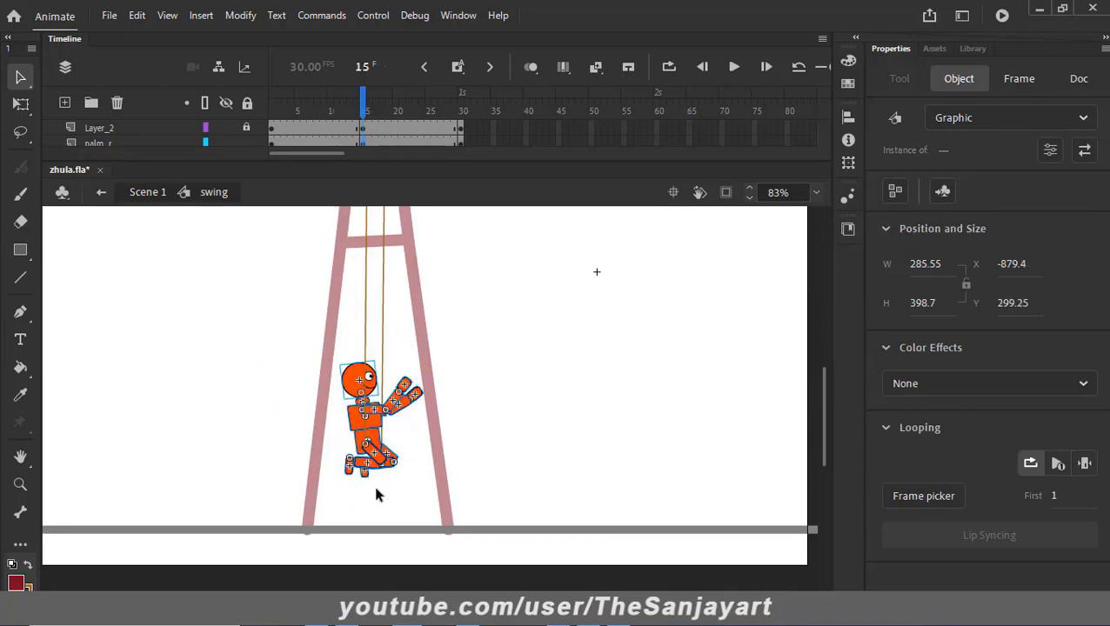
{"action": "key", "text": "z"}
{"action": "left_click_drag", "start_coordinate": [297, 331], "coordinate": [457, 497]}
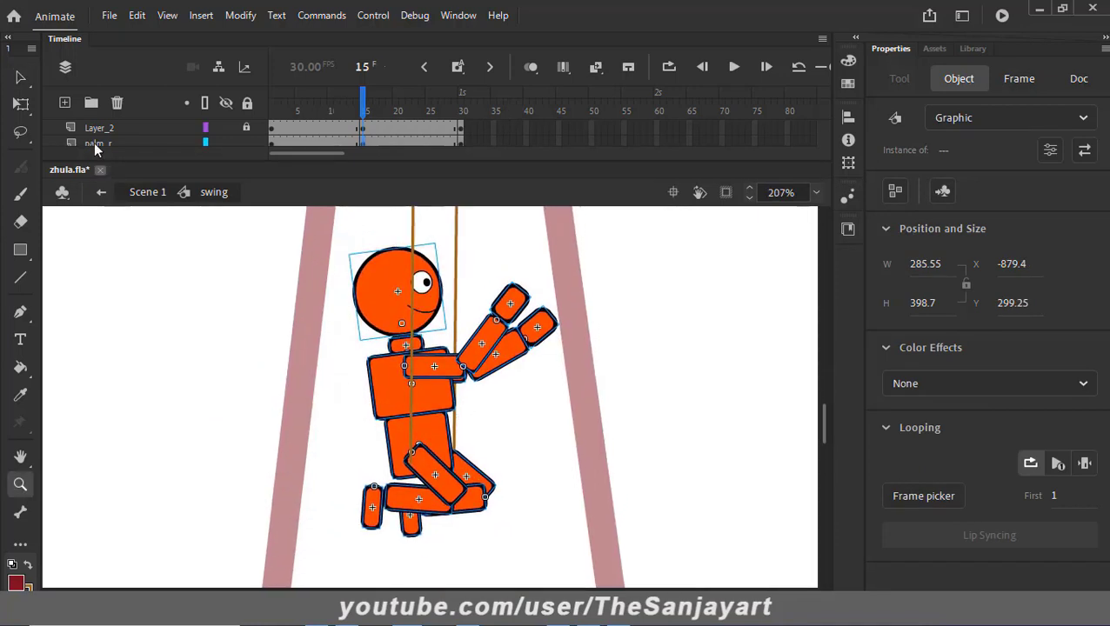
Step: Select the head, neck and both torso parts, set their pivot at the hip, and lean them backward
{"action": "key", "text": "v"}
{"action": "left_click", "coordinate": [535, 376]}
{"action": "left_click", "coordinate": [402, 344]}
{"action": "left_click", "coordinate": [415, 359]}
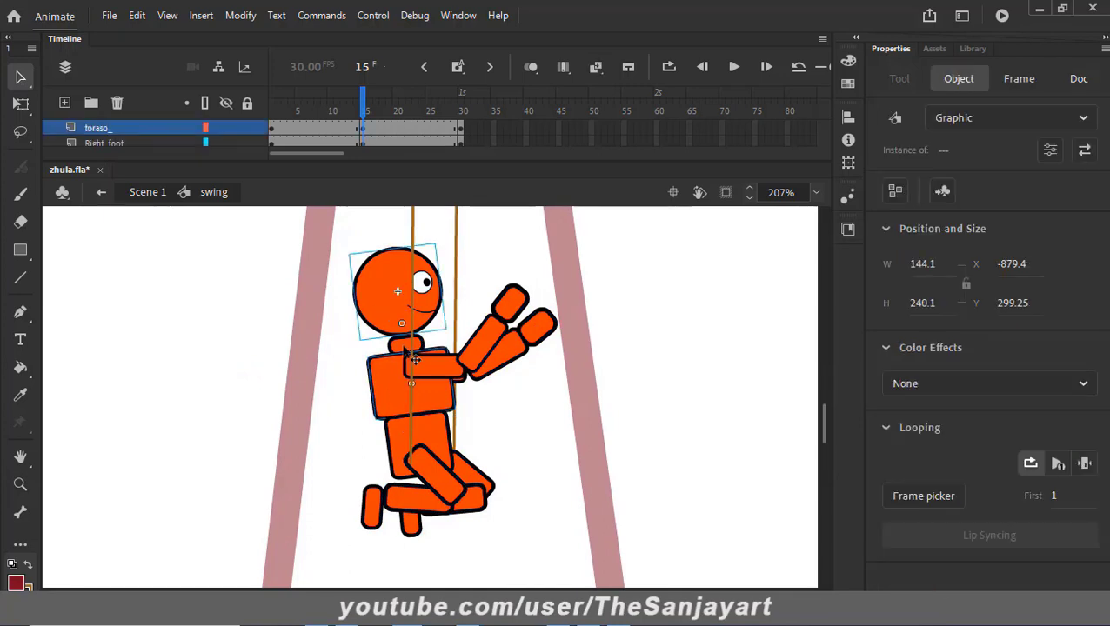
{"action": "left_click", "coordinate": [402, 443]}
{"action": "left_click", "coordinate": [21, 103]}
{"action": "left_click_drag", "start_coordinate": [402, 360], "coordinate": [429, 457]}
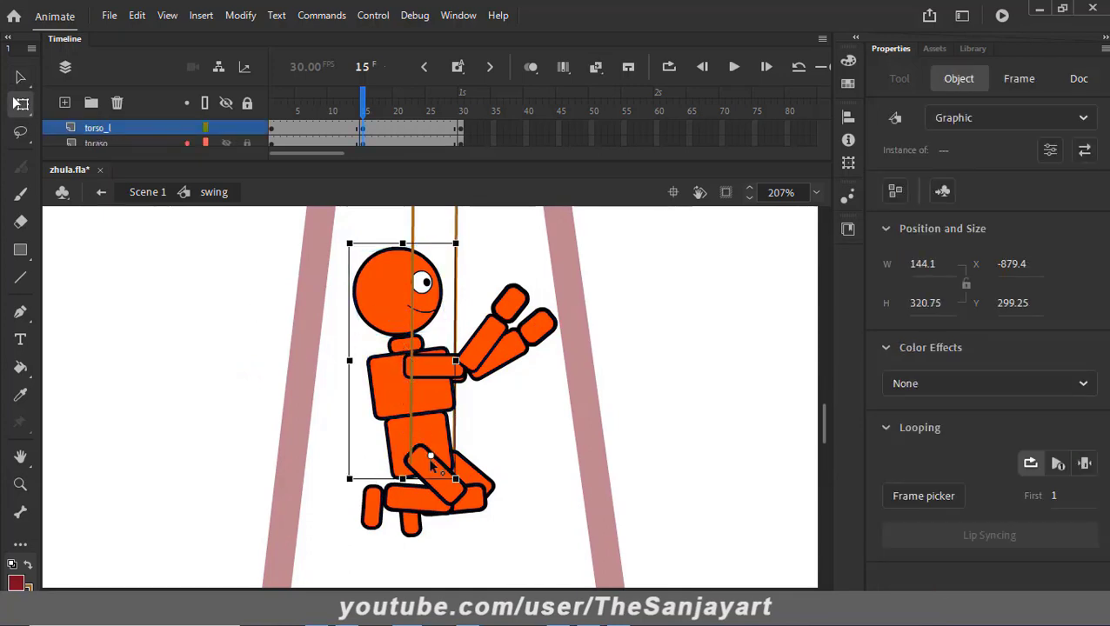
{"action": "left_click_drag", "start_coordinate": [465, 254], "coordinate": [370, 261]}
{"action": "left_click", "coordinate": [532, 391]}
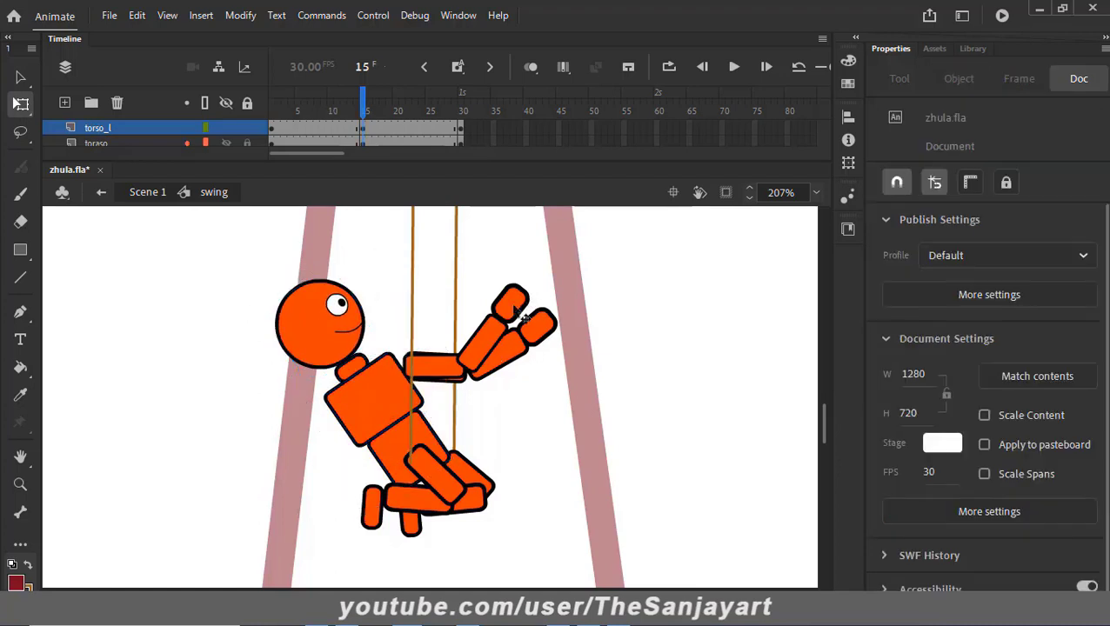
Step: Move the right upper arm, forearm and palm together so the arm starts at the shoulder of the leaned torso
{"action": "left_click", "coordinate": [514, 310]}
{"action": "left_click", "coordinate": [482, 350], "text": "shift"}
{"action": "left_click", "coordinate": [429, 373], "text": "shift"}
{"action": "left_click_drag", "start_coordinate": [487, 352], "coordinate": [423, 399]}
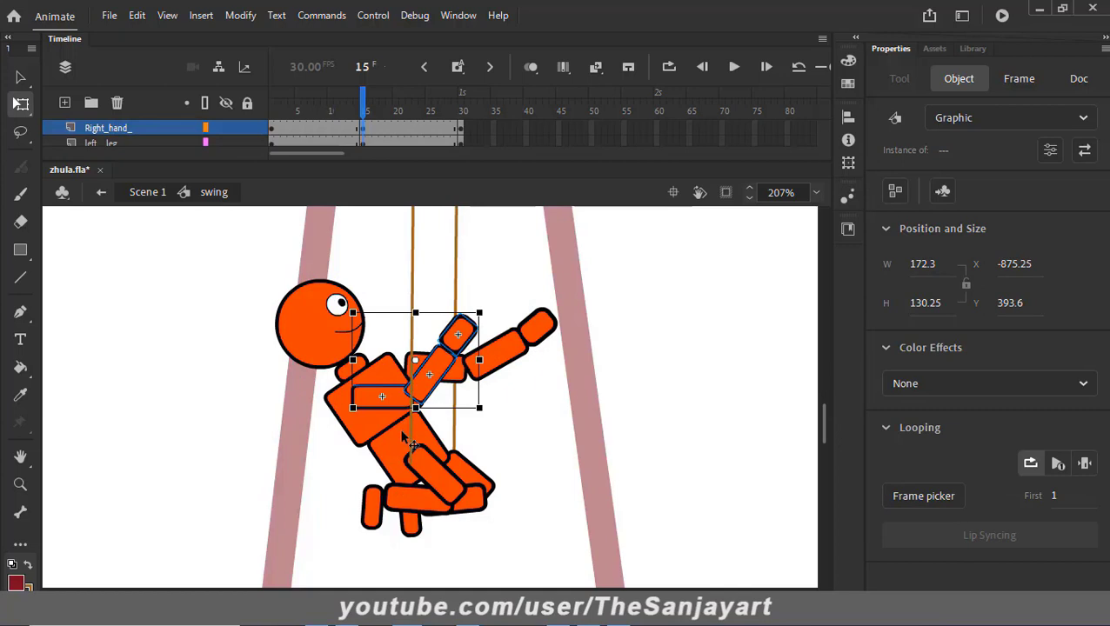
Step: Lean the head, neck and both torso parts further backward about the hip
{"action": "left_click", "coordinate": [309, 338]}
{"action": "key", "text": "v"}
{"action": "left_click", "coordinate": [365, 435], "text": "shift"}
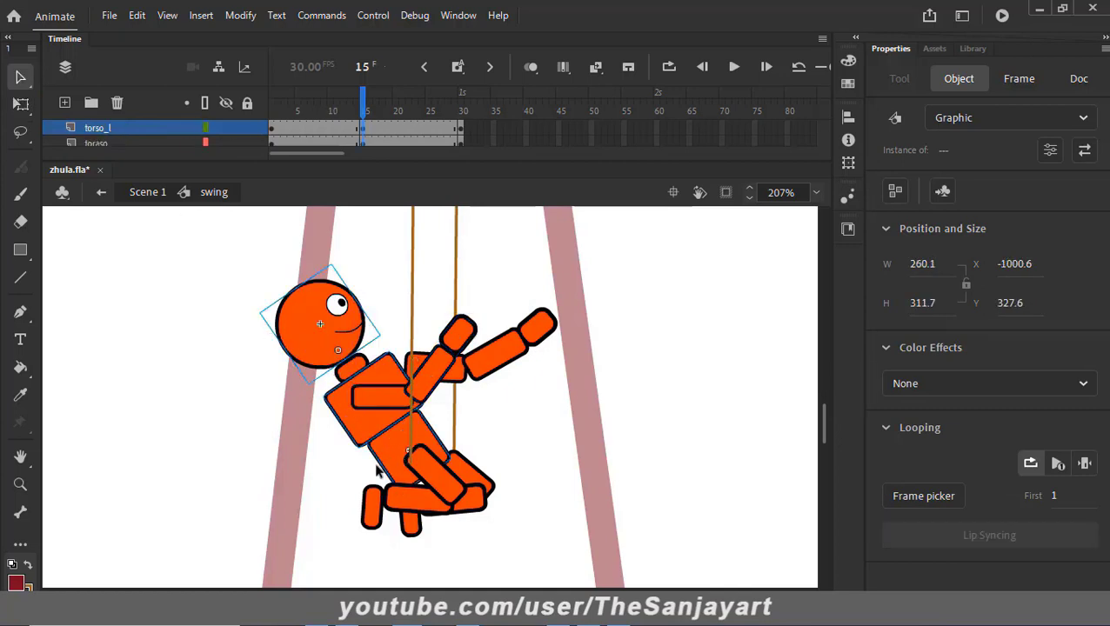
{"action": "left_click", "coordinate": [21, 103]}
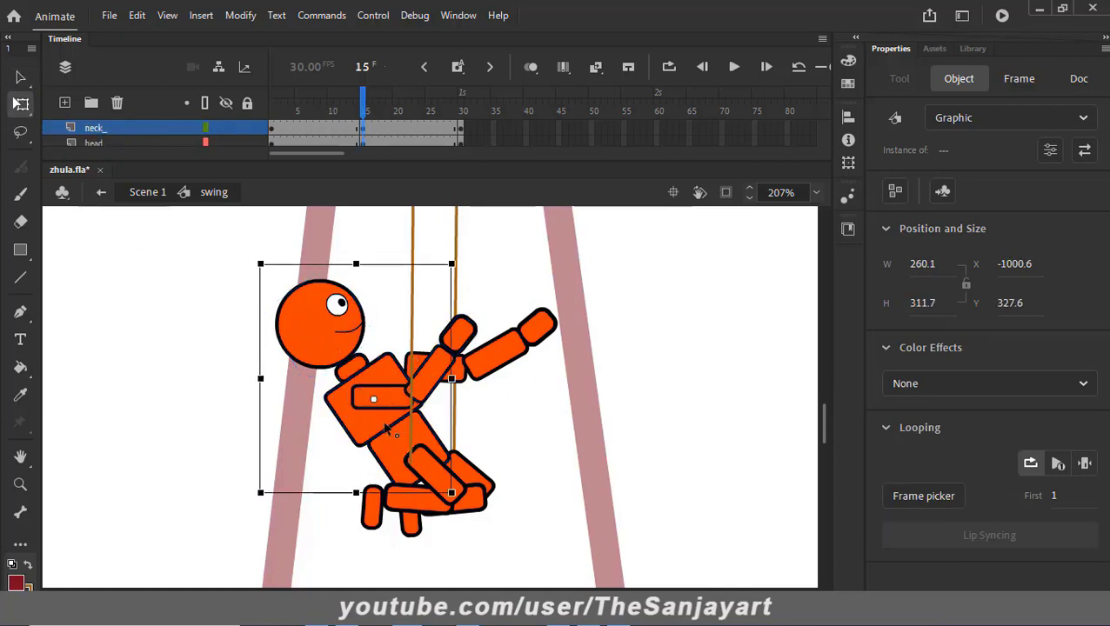
{"action": "left_click_drag", "start_coordinate": [470, 267], "coordinate": [424, 278]}
{"action": "left_click", "coordinate": [504, 427]}
Step: Angle the right upper arm slightly upward from the shoulder and raise the forearm and palm from the elbow to meet the nearer rope
{"action": "left_click", "coordinate": [373, 398]}
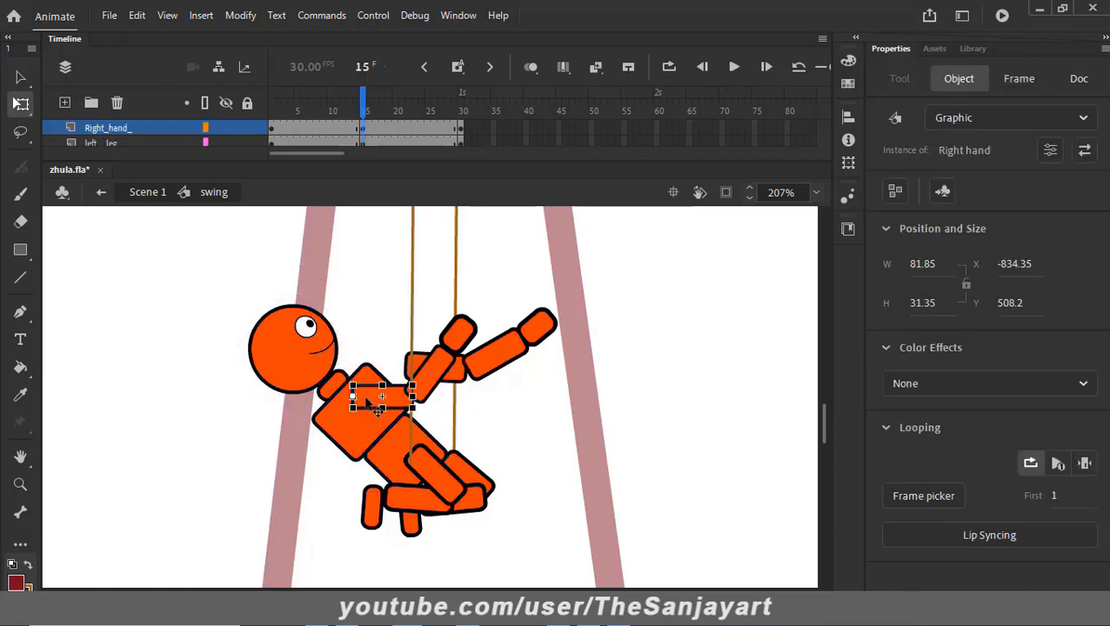
{"action": "left_click_drag", "start_coordinate": [368, 401], "coordinate": [416, 382]}
{"action": "left_click_drag", "start_coordinate": [468, 333], "coordinate": [465, 343]}
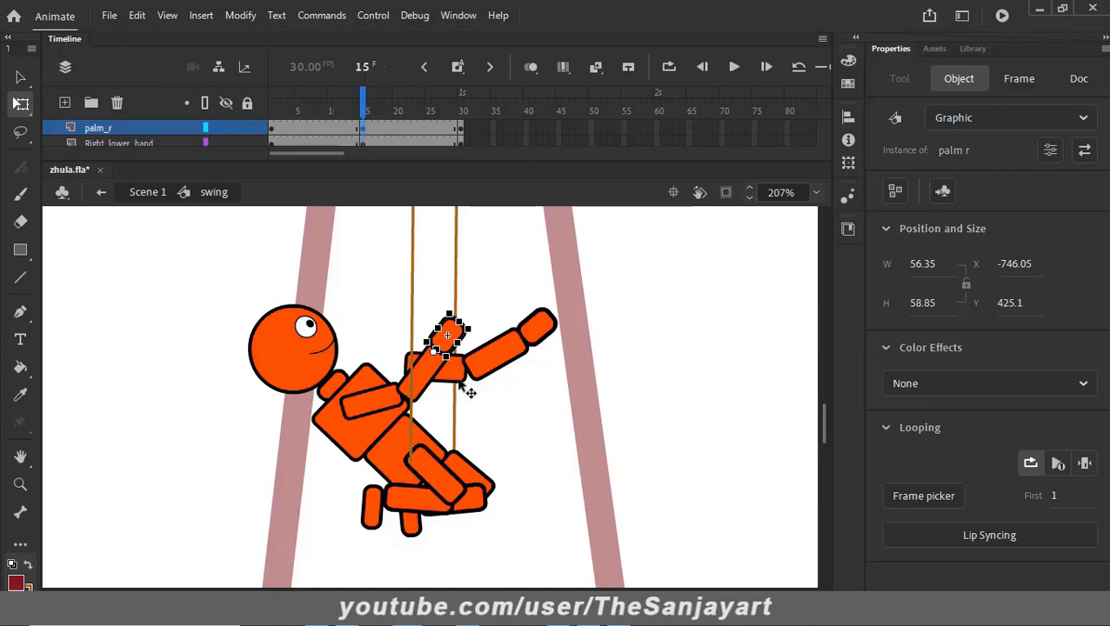
{"action": "left_click", "coordinate": [438, 387]}
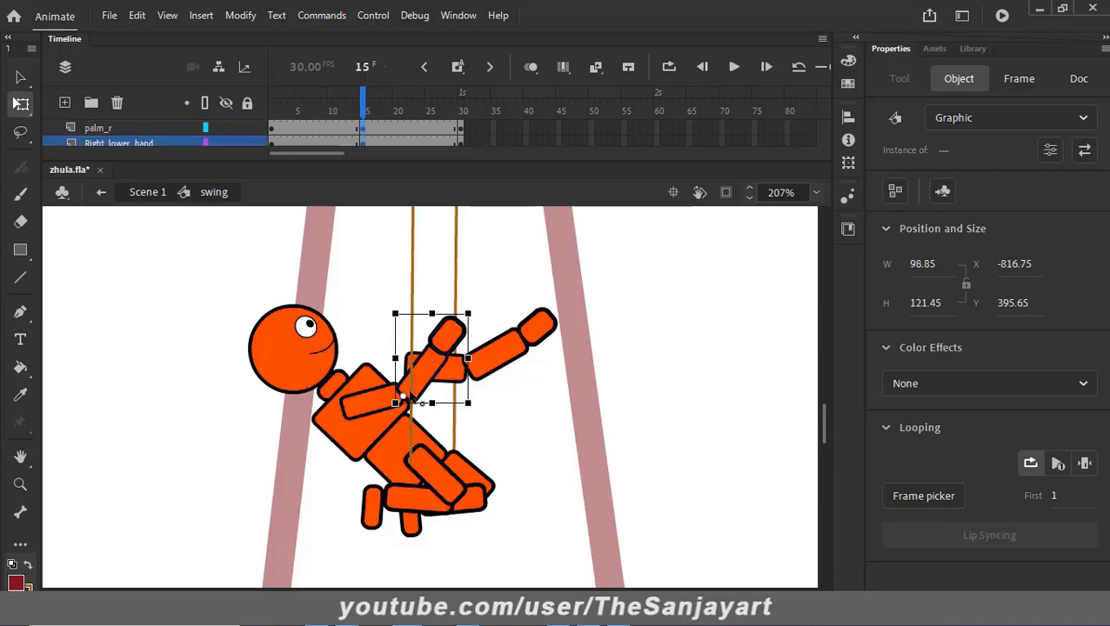
{"action": "left_click_drag", "start_coordinate": [478, 316], "coordinate": [432, 293]}
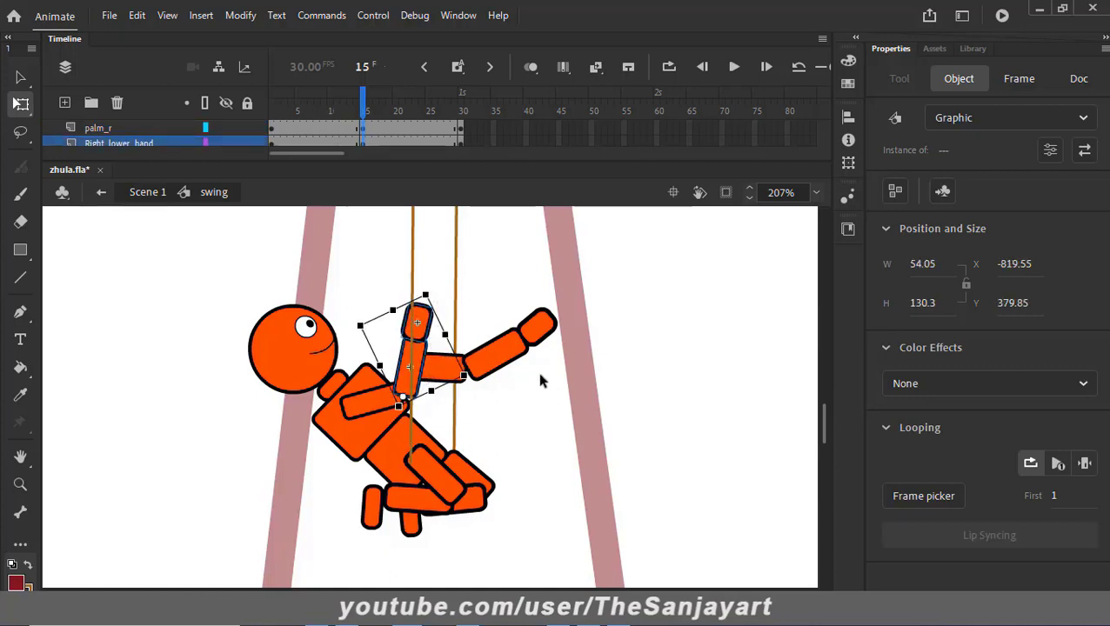
Step: Move the left upper arm, forearm and palm back toward the torso so the forearm starts beside the right elbow
{"action": "left_click", "coordinate": [526, 409]}
{"action": "left_click", "coordinate": [460, 374]}
{"action": "left_click", "coordinate": [504, 355], "text": "shift"}
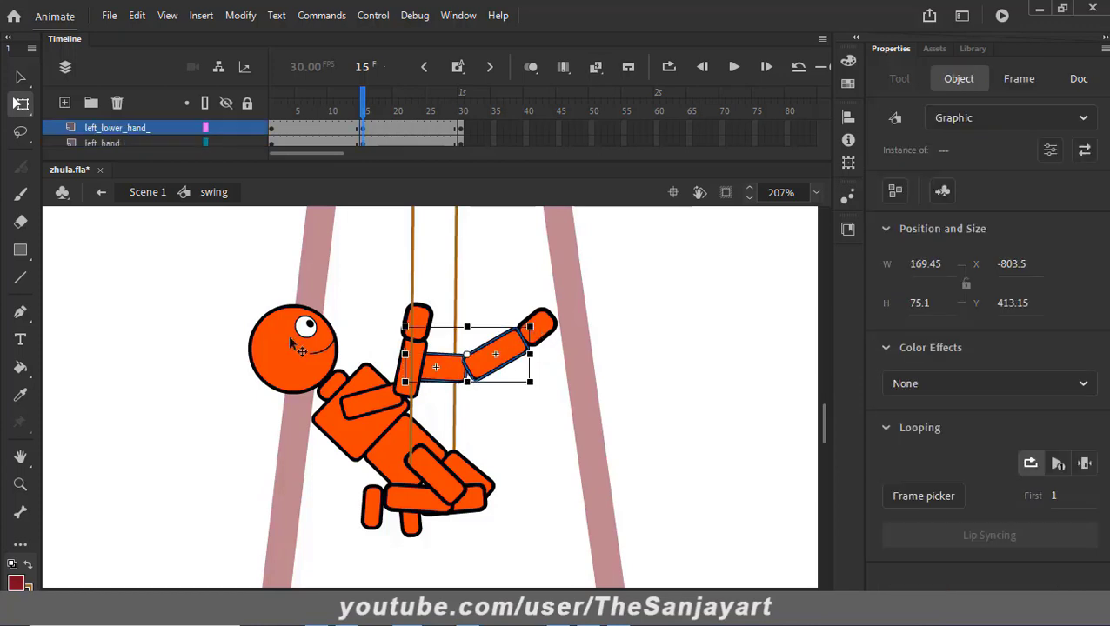
{"action": "left_click", "coordinate": [23, 79]}
{"action": "left_click", "coordinate": [539, 338]}
{"action": "left_click", "coordinate": [450, 371], "text": "shift"}
{"action": "left_click", "coordinate": [507, 357], "text": "shift"}
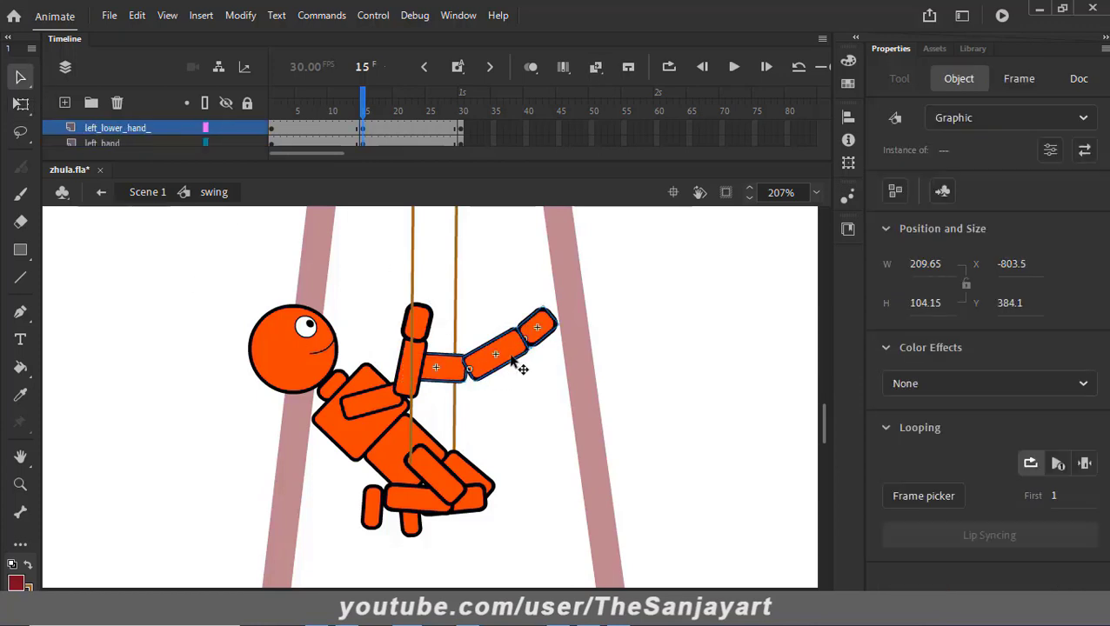
{"action": "left_click_drag", "start_coordinate": [489, 355], "coordinate": [474, 381]}
{"action": "left_click_drag", "start_coordinate": [524, 330], "coordinate": [452, 406]}
Step: Rotate the left forearm and palm upward about the elbow so the palm meets the farther rope
{"action": "left_click", "coordinate": [18, 103]}
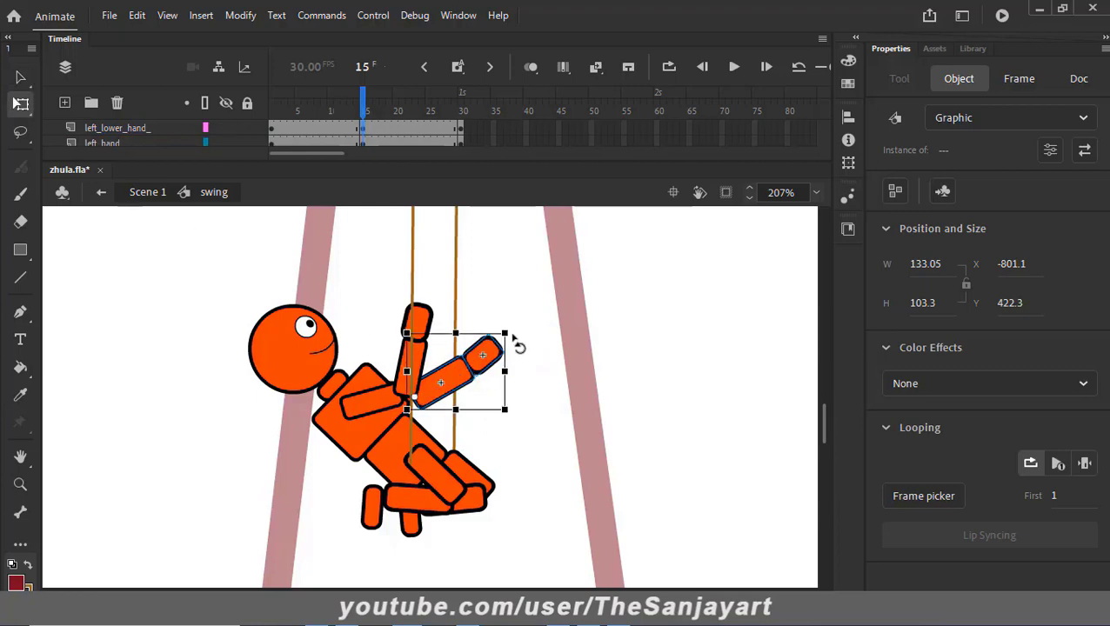
{"action": "left_click_drag", "start_coordinate": [519, 337], "coordinate": [486, 276]}
{"action": "left_click", "coordinate": [539, 442]}
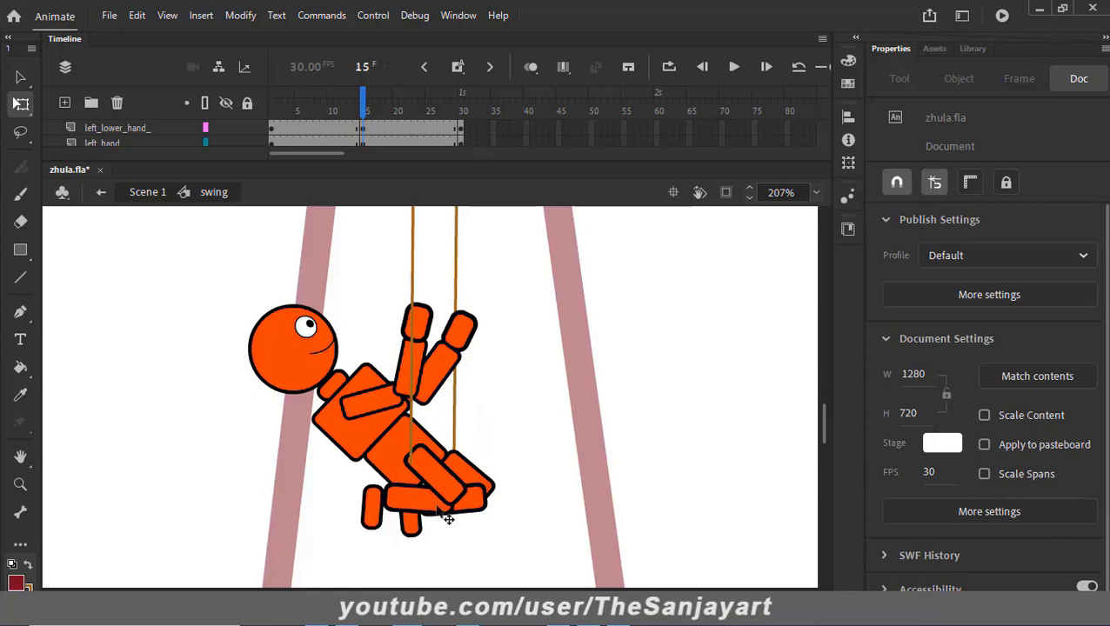
{"action": "key", "text": "v"}
{"action": "left_click", "coordinate": [481, 478]}
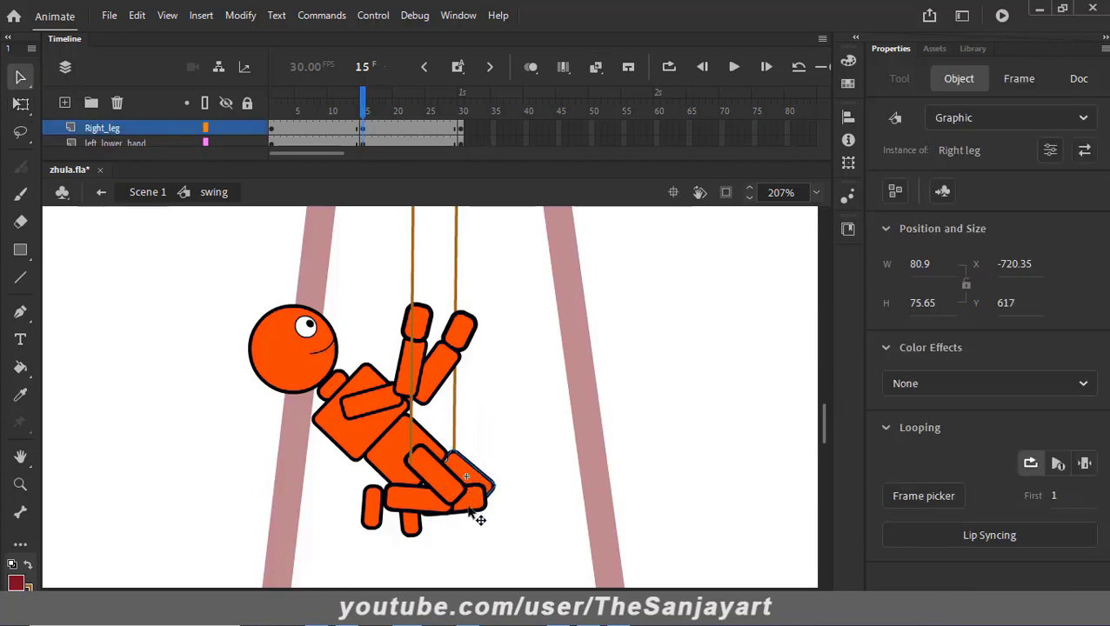
{"action": "left_click", "coordinate": [424, 526], "text": "shift"}
{"action": "left_click", "coordinate": [409, 529], "text": "shift"}
{"action": "key", "text": "q"}
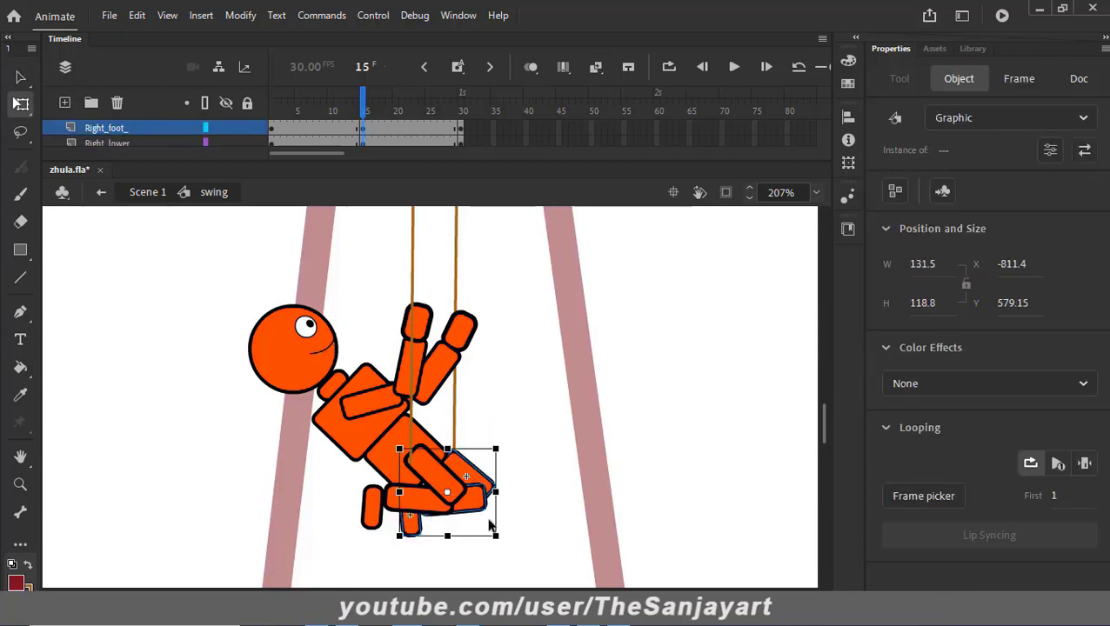
{"action": "left_click", "coordinate": [449, 567]}
Step: Straighten the right lower leg in line with its thigh and attach the right foot at the ankle, angled upward
{"action": "left_click", "coordinate": [417, 494]}
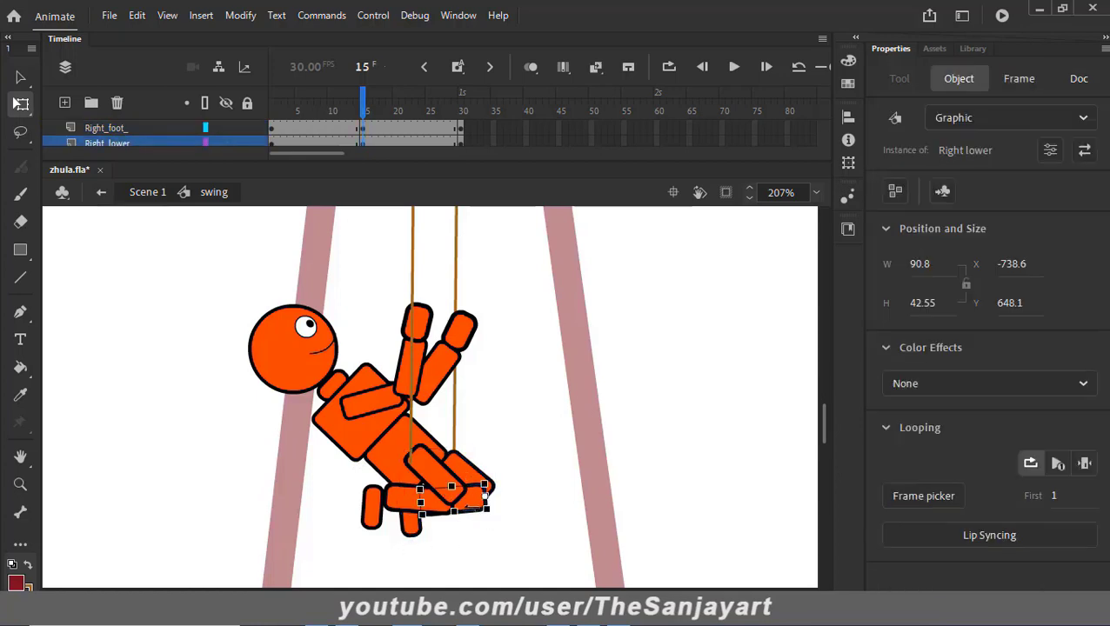
{"action": "left_click_drag", "start_coordinate": [417, 524], "coordinate": [577, 567]}
{"action": "left_click", "coordinate": [412, 529]}
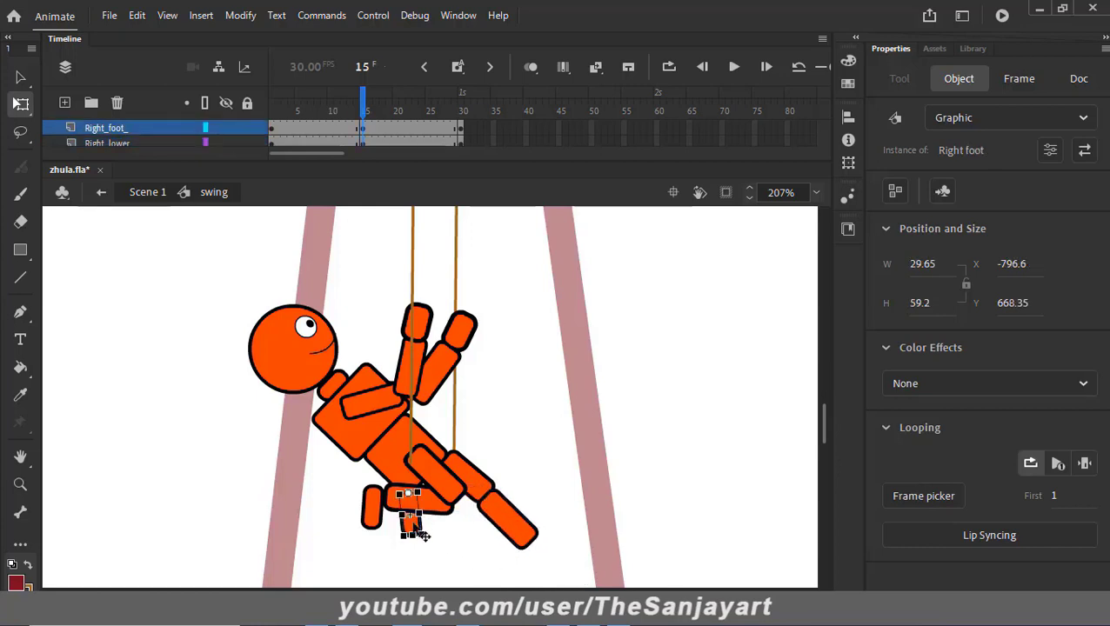
{"action": "left_click_drag", "start_coordinate": [413, 529], "coordinate": [614, 483]}
{"action": "left_click", "coordinate": [562, 520]}
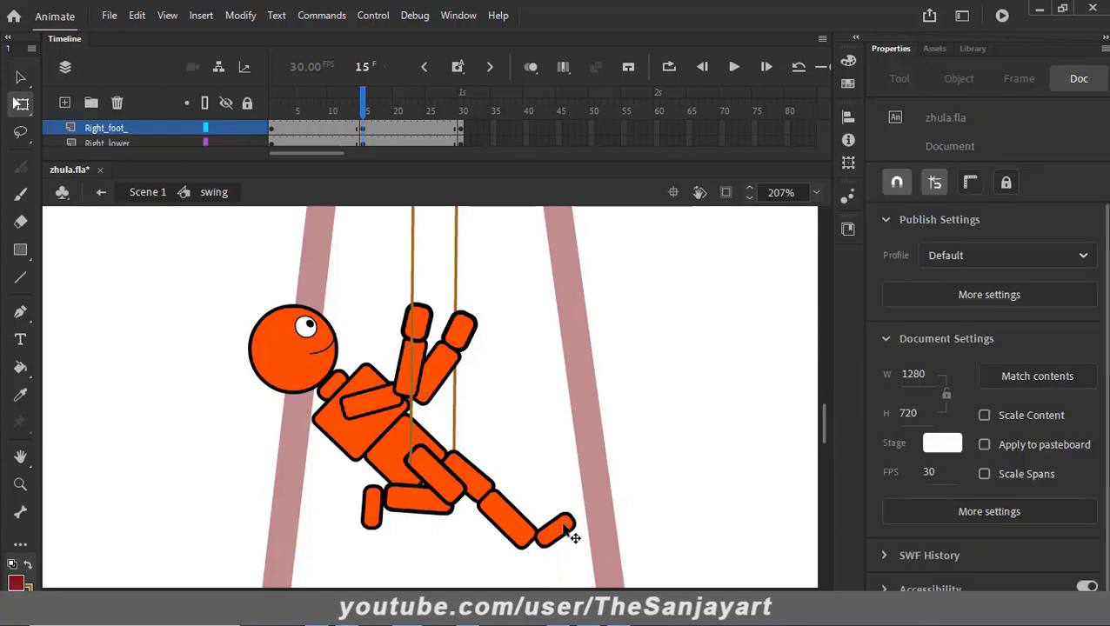
{"action": "left_click_drag", "start_coordinate": [565, 525], "coordinate": [557, 547]}
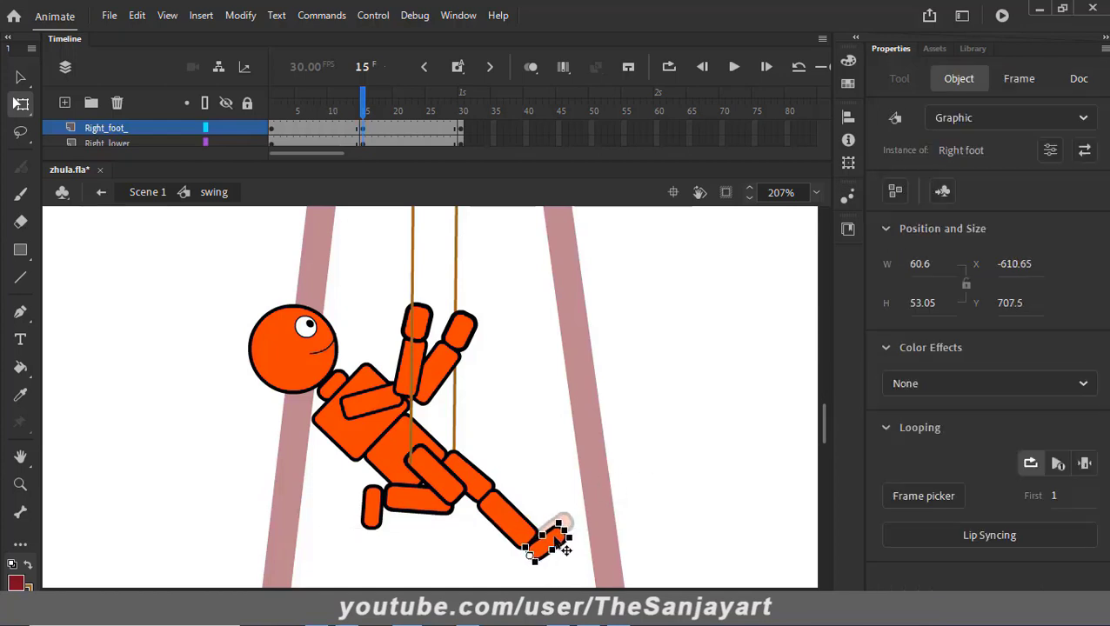
Step: Extend the left lower leg and foot along the line of its thigh, and fit the right lower leg and foot against the right knee
{"action": "left_click", "coordinate": [404, 515]}
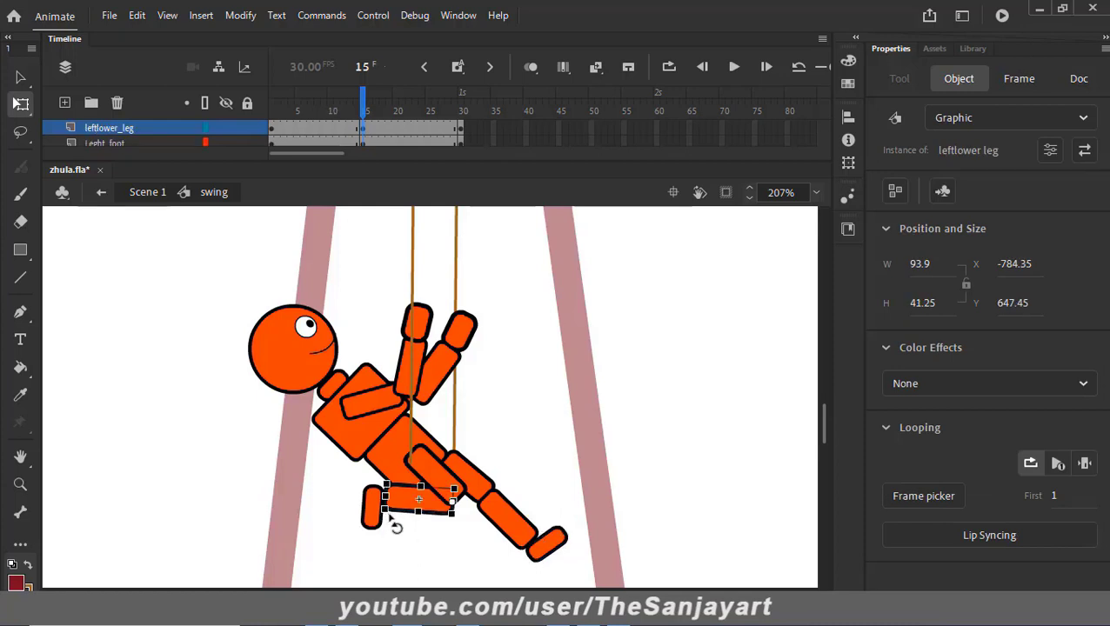
{"action": "left_click_drag", "start_coordinate": [401, 525], "coordinate": [509, 556]}
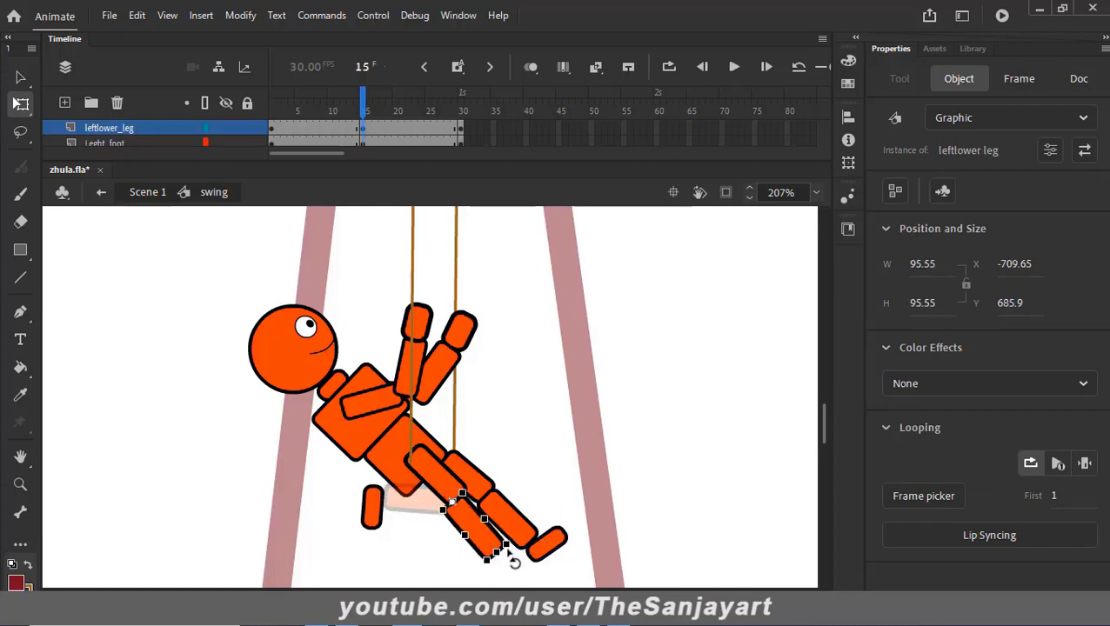
{"action": "left_click", "coordinate": [382, 521]}
{"action": "left_click_drag", "start_coordinate": [384, 527], "coordinate": [506, 585]}
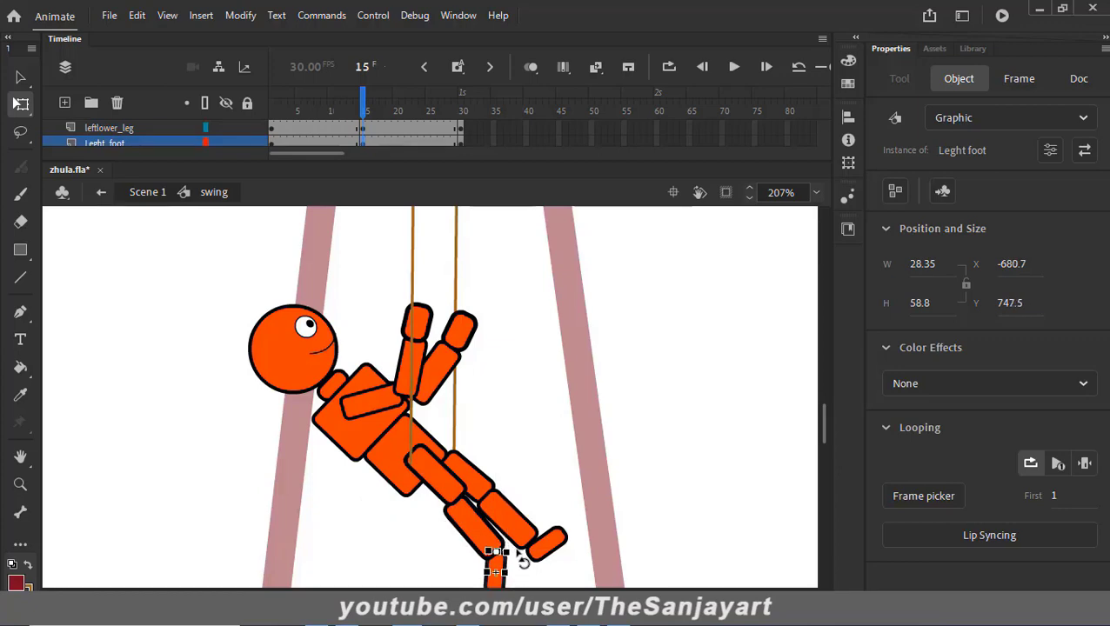
{"action": "left_click_drag", "start_coordinate": [513, 536], "coordinate": [491, 504]}
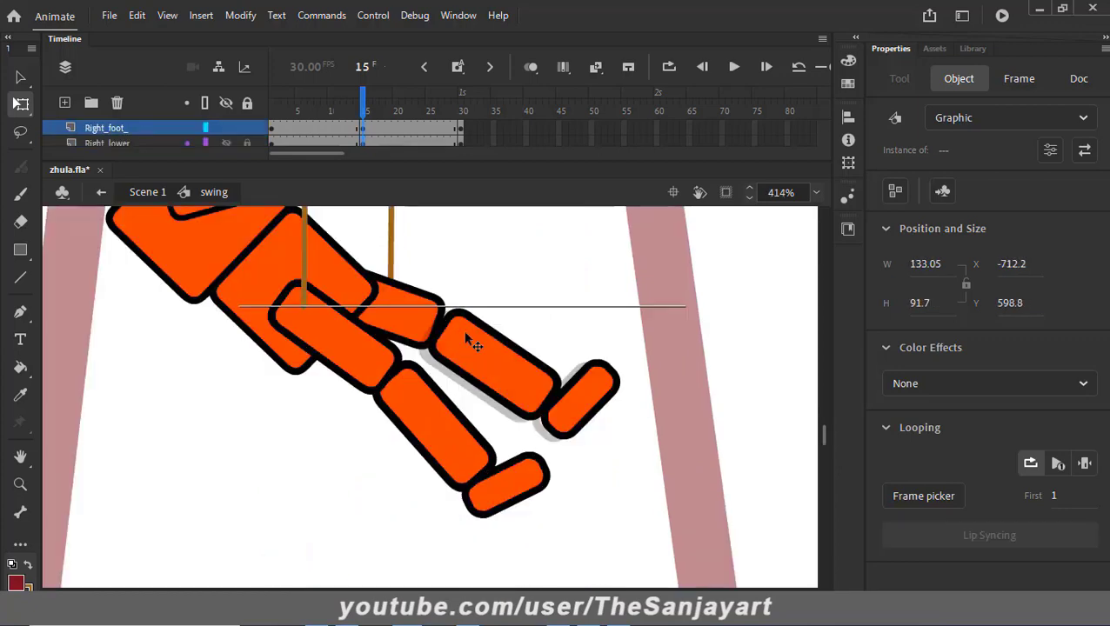
{"action": "left_click_drag", "start_coordinate": [465, 331], "coordinate": [467, 332]}
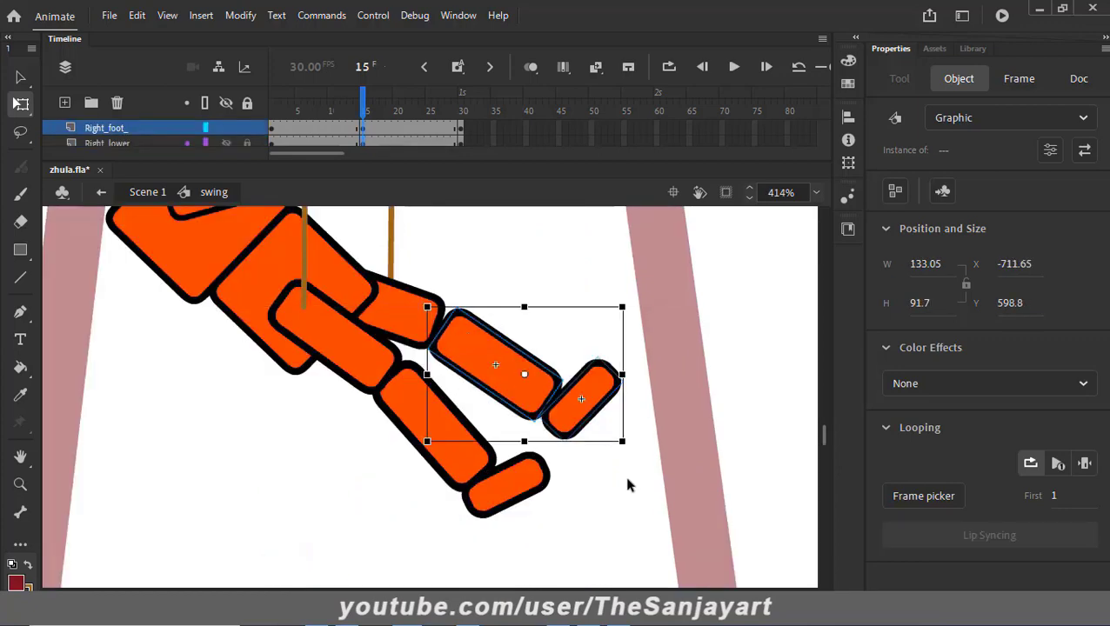
{"action": "left_click", "coordinate": [628, 482]}
Step: Rotate the head, neck and both torso parts together slightly upright about the hip at frame 15
{"action": "key", "text": "z"}
{"action": "left_click", "coordinate": [477, 386], "text": "alt"}
{"action": "left_click", "coordinate": [473, 394], "text": "alt"}
{"action": "left_click_drag", "start_coordinate": [467, 393], "coordinate": [527, 436]}
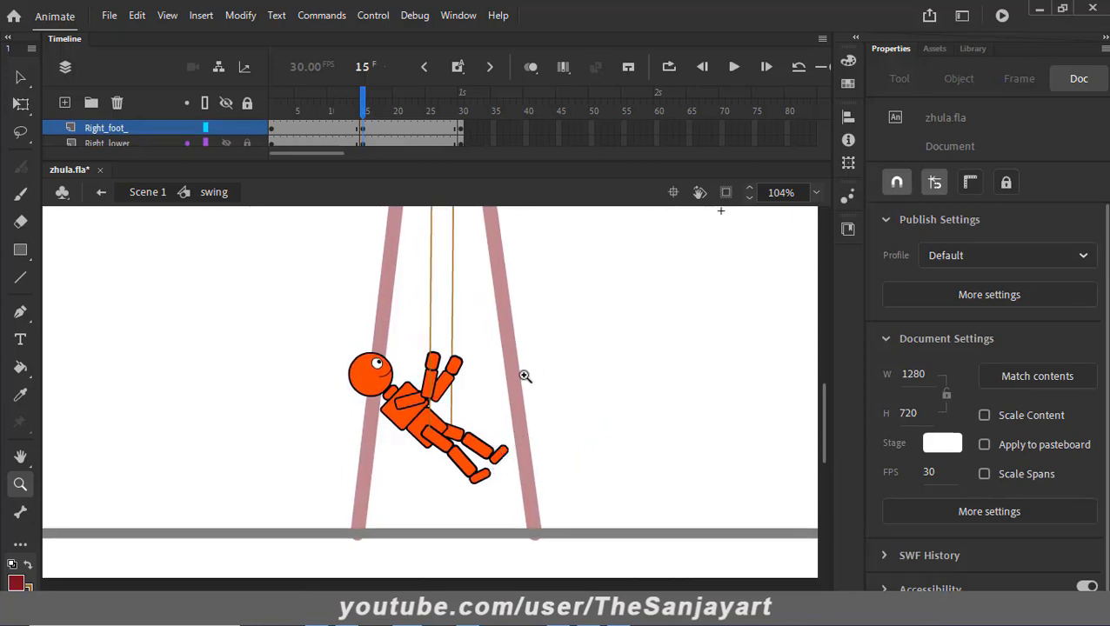
{"action": "left_click_drag", "start_coordinate": [303, 305], "coordinate": [595, 524]}
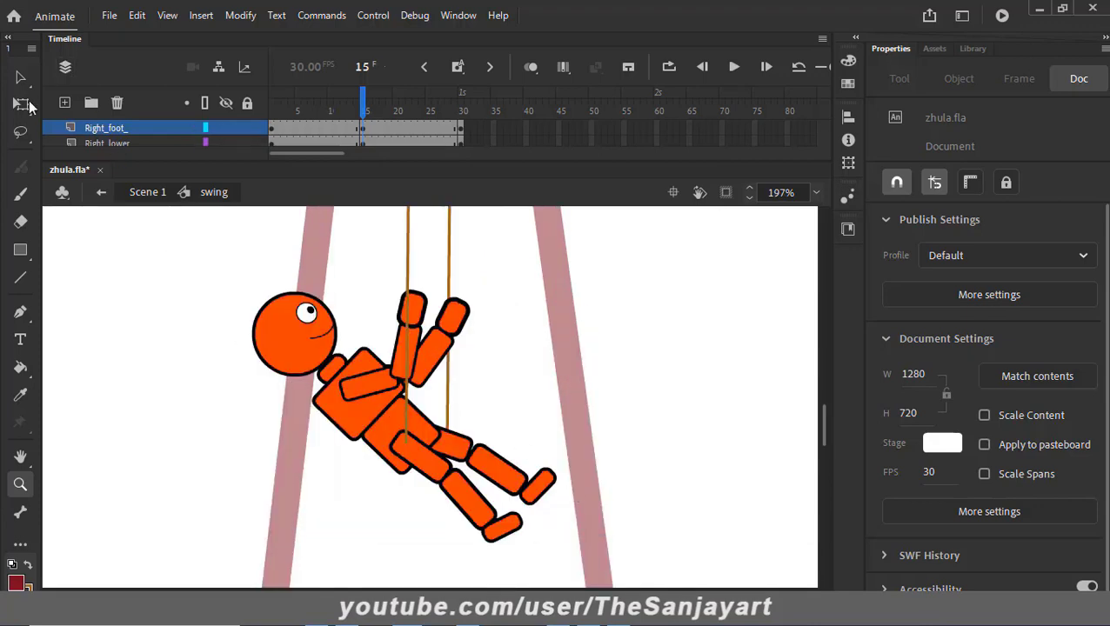
{"action": "left_click", "coordinate": [27, 103]}
{"action": "left_click", "coordinate": [291, 339]}
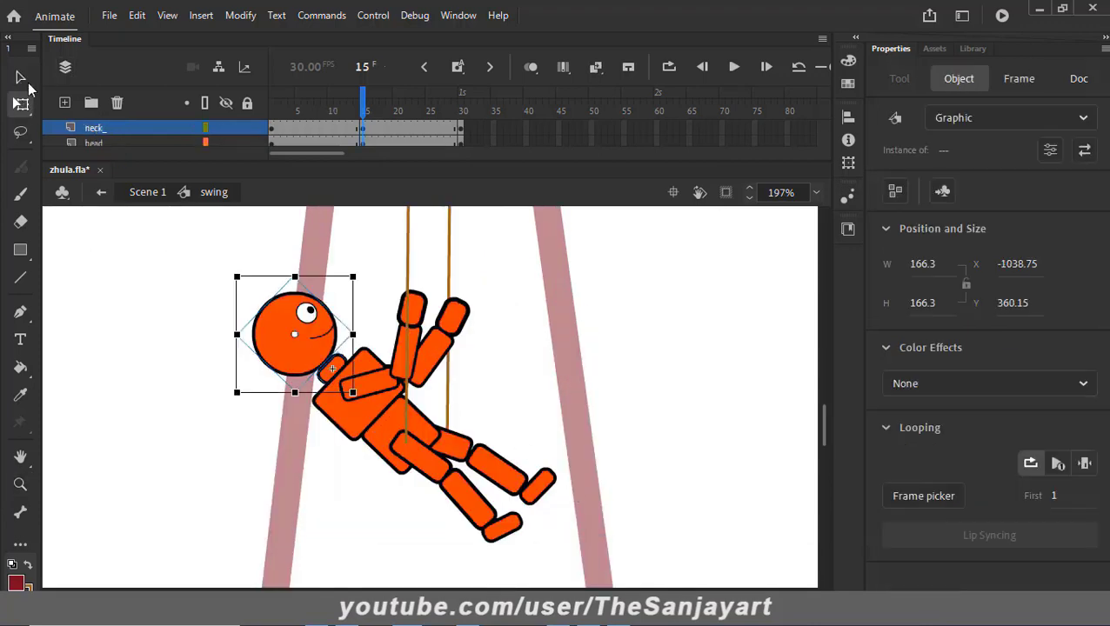
{"action": "left_click", "coordinate": [22, 79]}
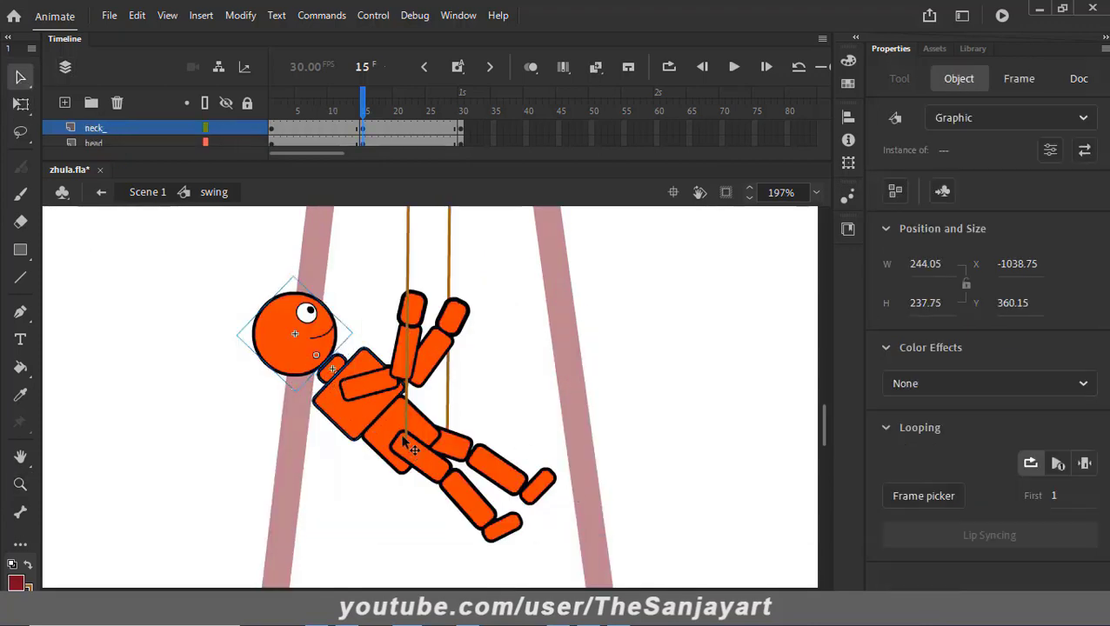
{"action": "left_click", "coordinate": [404, 442]}
{"action": "left_click", "coordinate": [23, 105]}
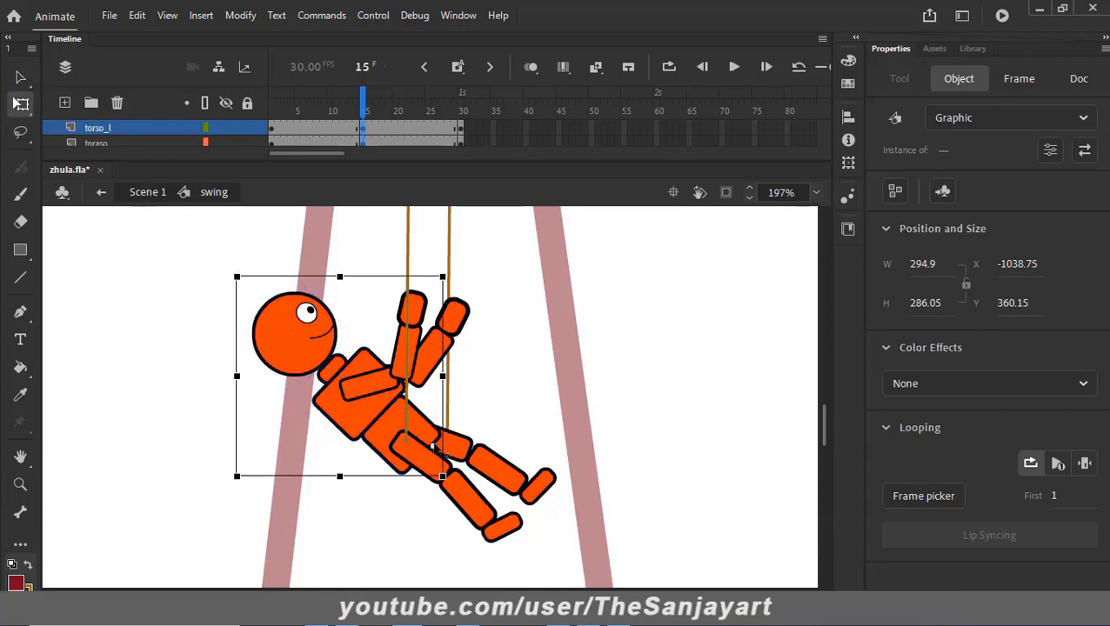
{"action": "mouse_move", "coordinate": [461, 275]}
{"action": "left_mouse_down"}
{"action": "mouse_move", "coordinate": [478, 280]}
{"action": "mouse_move", "coordinate": [471, 268]}
{"action": "left_mouse_up"}
{"action": "left_click", "coordinate": [509, 432]}
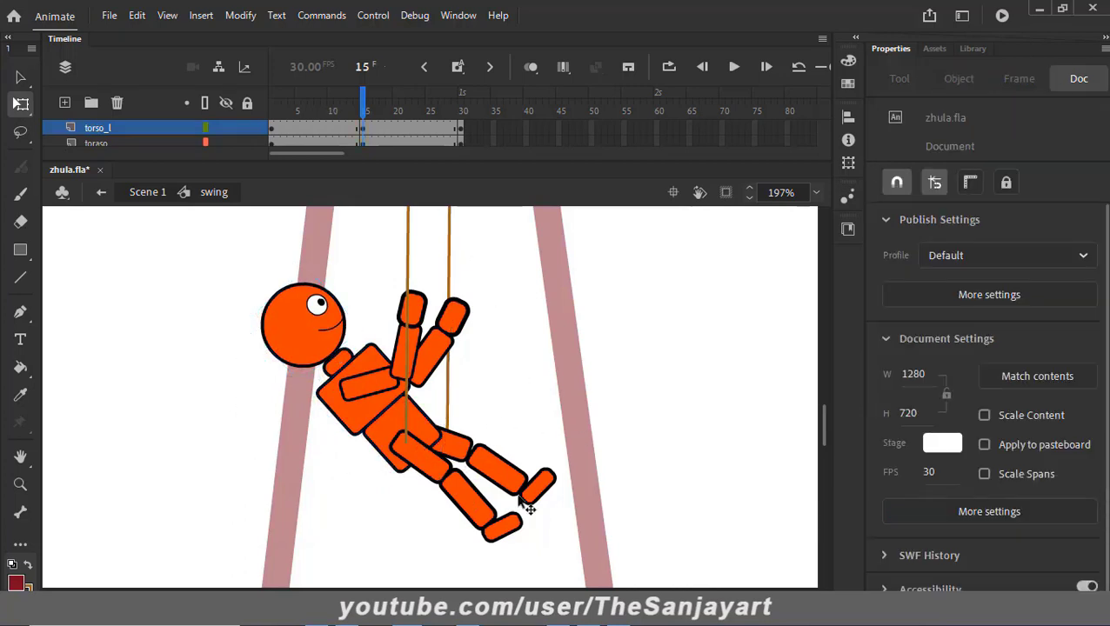
Step: Raise the whole right leg with its foot from the hip until it is nearly horizontal
{"action": "left_click", "coordinate": [463, 448]}
{"action": "left_click", "coordinate": [497, 474]}
{"action": "left_click", "coordinate": [541, 487]}
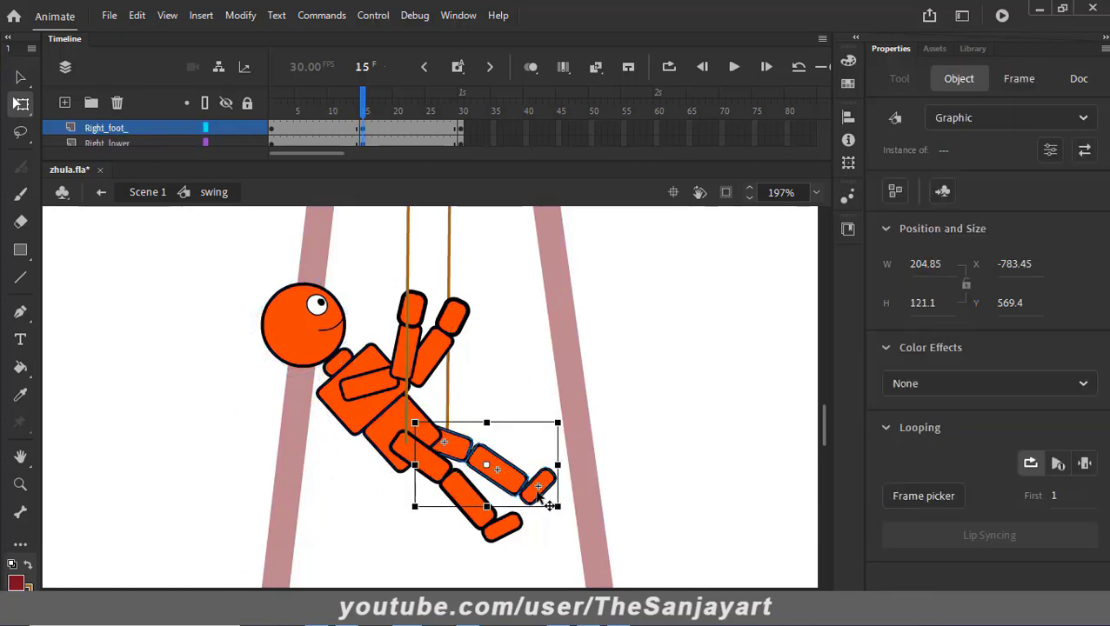
{"action": "left_click_drag", "start_coordinate": [484, 465], "coordinate": [428, 435]}
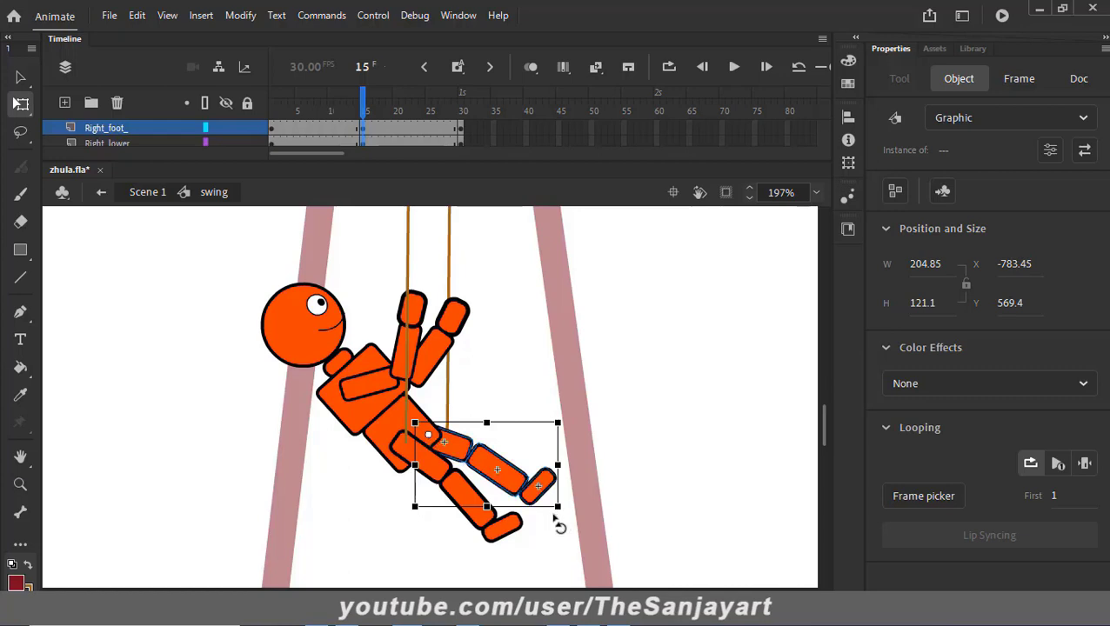
{"action": "left_click_drag", "start_coordinate": [559, 526], "coordinate": [588, 461]}
Step: Raise the whole left leg with its foot about the hip and shift it slightly forward, keeping it just below the right leg
{"action": "left_click_drag", "start_coordinate": [547, 557], "coordinate": [405, 444]}
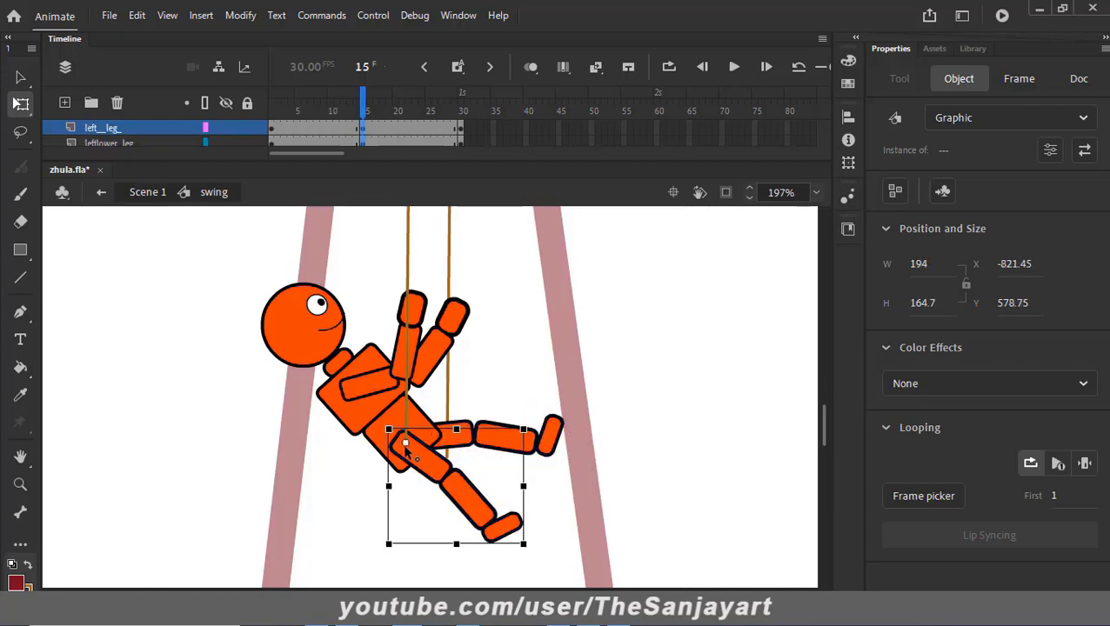
{"action": "left_click_drag", "start_coordinate": [532, 559], "coordinate": [567, 507]}
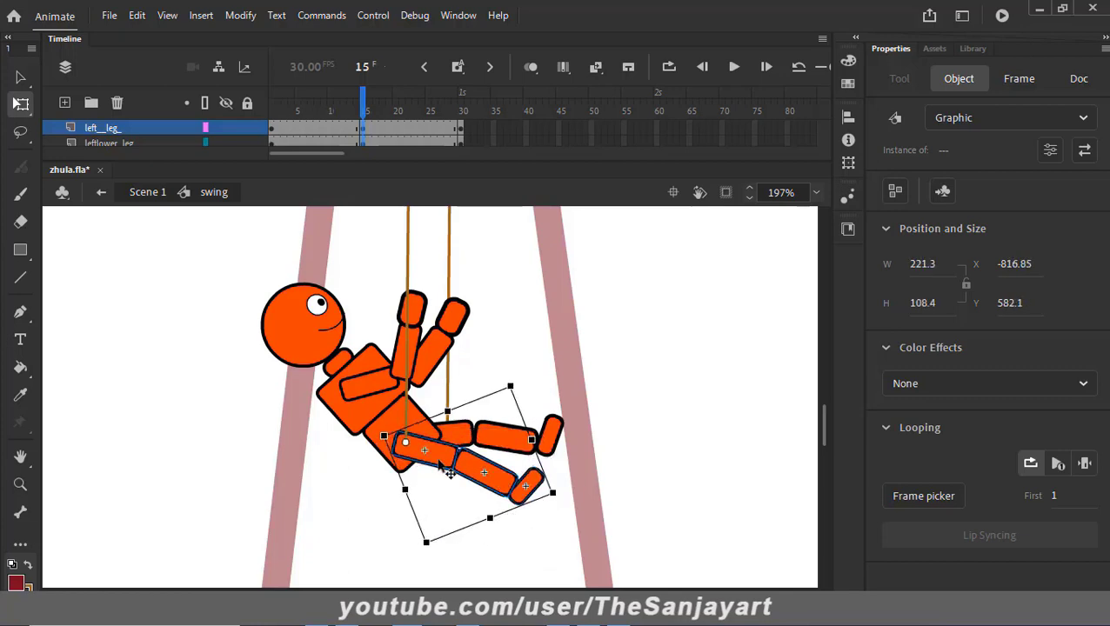
{"action": "left_click_drag", "start_coordinate": [449, 469], "coordinate": [463, 476]}
{"action": "left_click", "coordinate": [620, 408]}
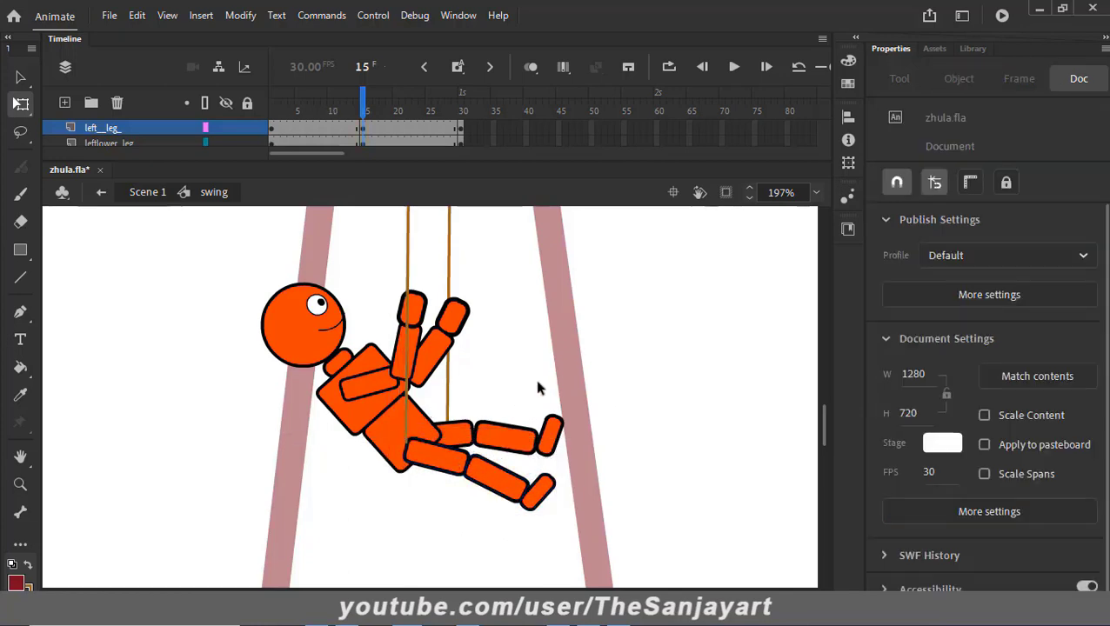
Step: Examine the figure's pose and its hold on the ropes at frame 1, close up and as a whole
{"action": "key", "text": "z"}
{"action": "left_click", "coordinate": [467, 440], "text": "alt"}
{"action": "left_click_drag", "start_coordinate": [513, 271], "coordinate": [525, 376]}
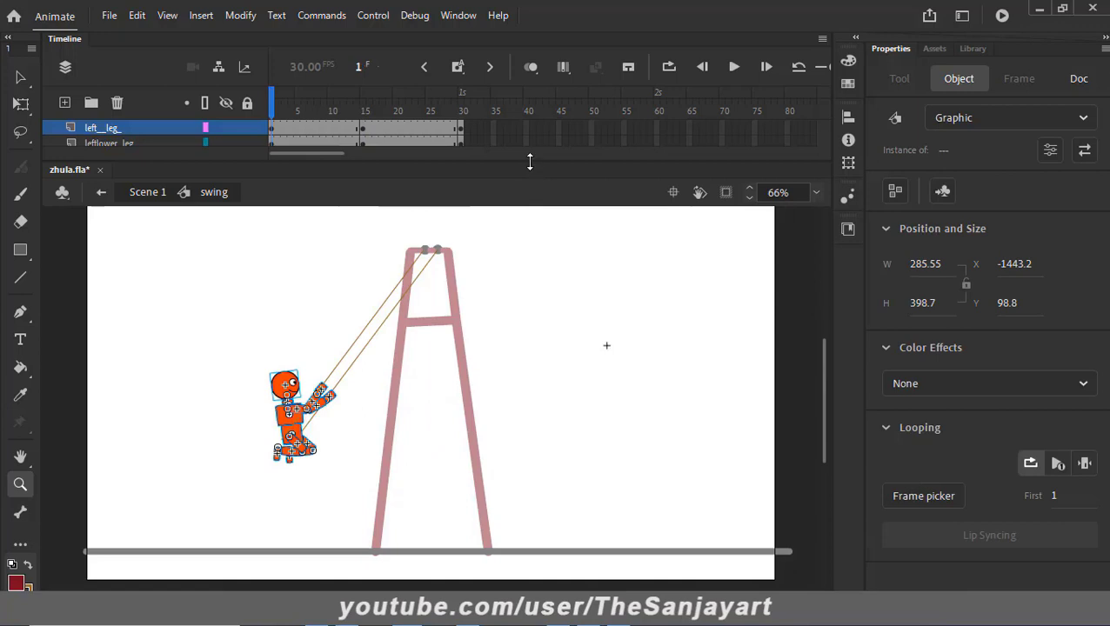
{"action": "left_click_drag", "start_coordinate": [232, 333], "coordinate": [392, 493]}
{"action": "left_click", "coordinate": [410, 424]}
{"action": "left_click_drag", "start_coordinate": [492, 390], "coordinate": [434, 460]}
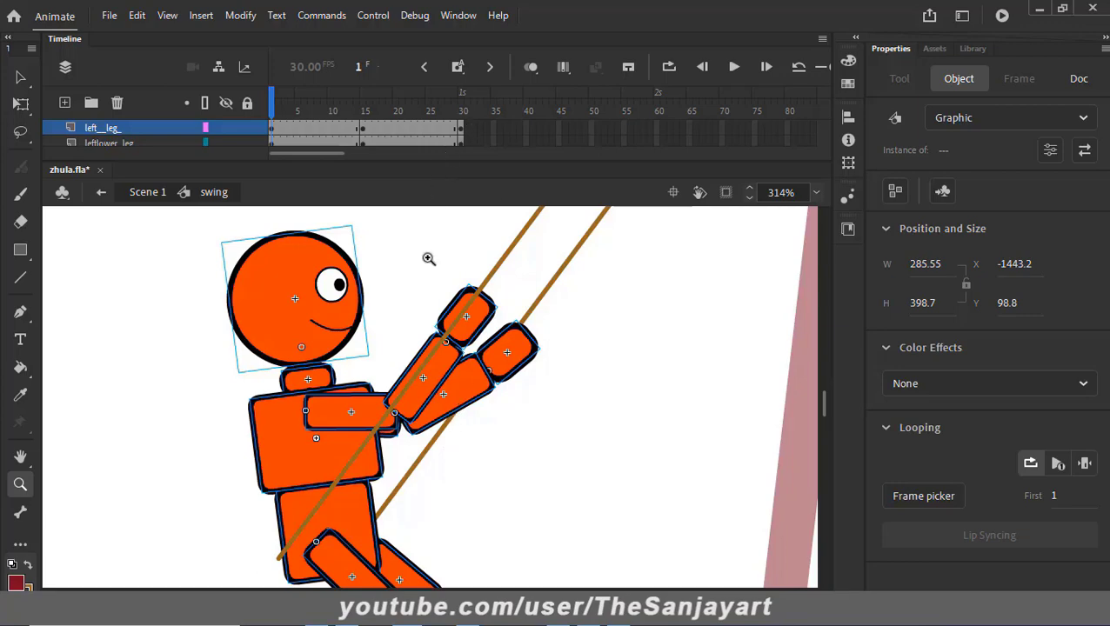
{"action": "left_click", "coordinate": [491, 368], "text": "alt"}
{"action": "left_click", "coordinate": [497, 392], "text": "alt"}
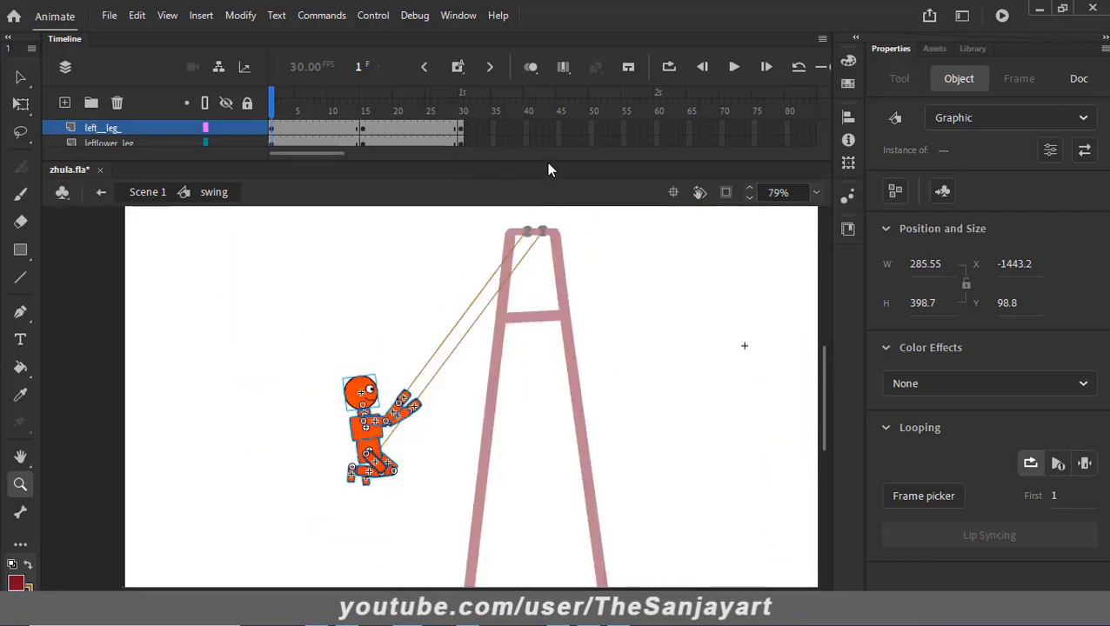
Step: Show the full layer list of the swing symbol and unlock all layers, including both rope layers
{"action": "left_click_drag", "start_coordinate": [547, 161], "coordinate": [488, 504]}
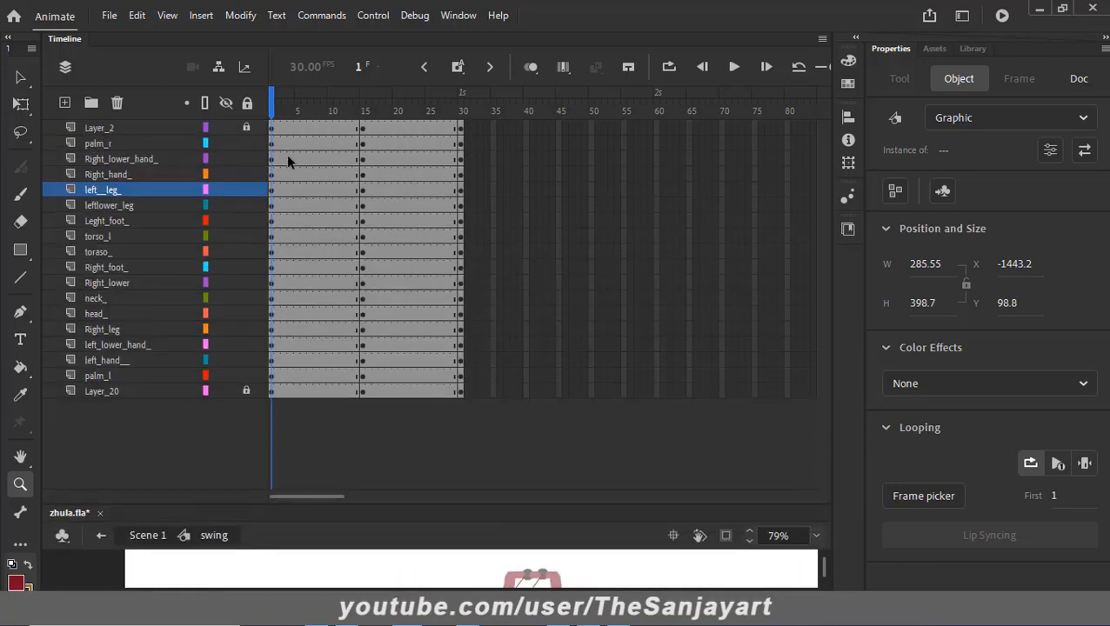
{"action": "left_click_drag", "start_coordinate": [271, 148], "coordinate": [461, 379]}
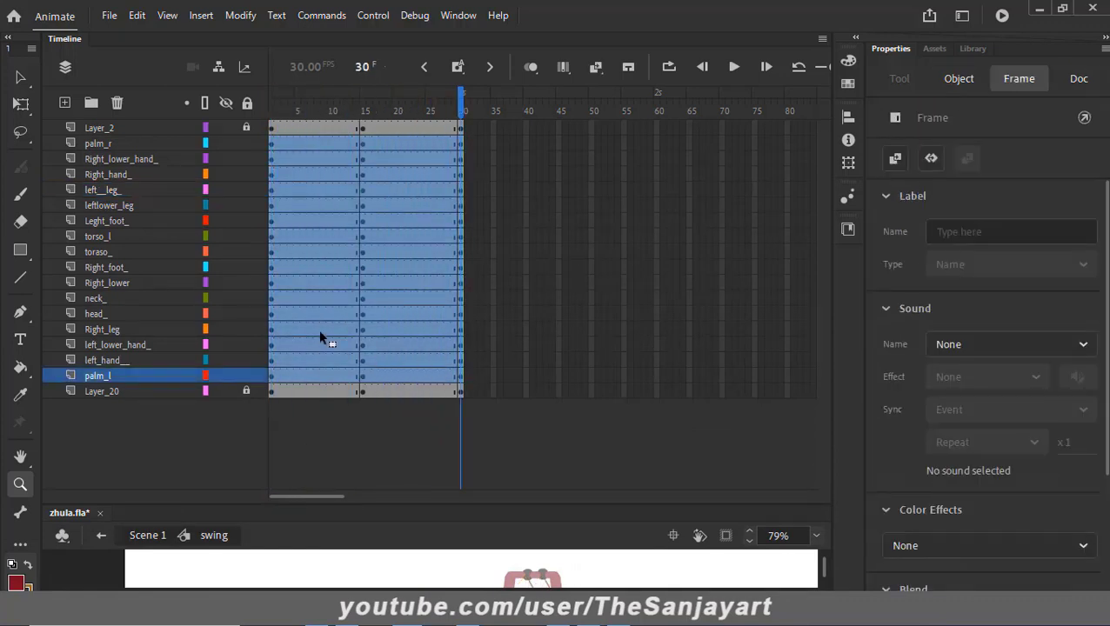
{"action": "left_click", "coordinate": [313, 413]}
{"action": "left_click", "coordinate": [248, 104]}
{"action": "left_click", "coordinate": [247, 102]}
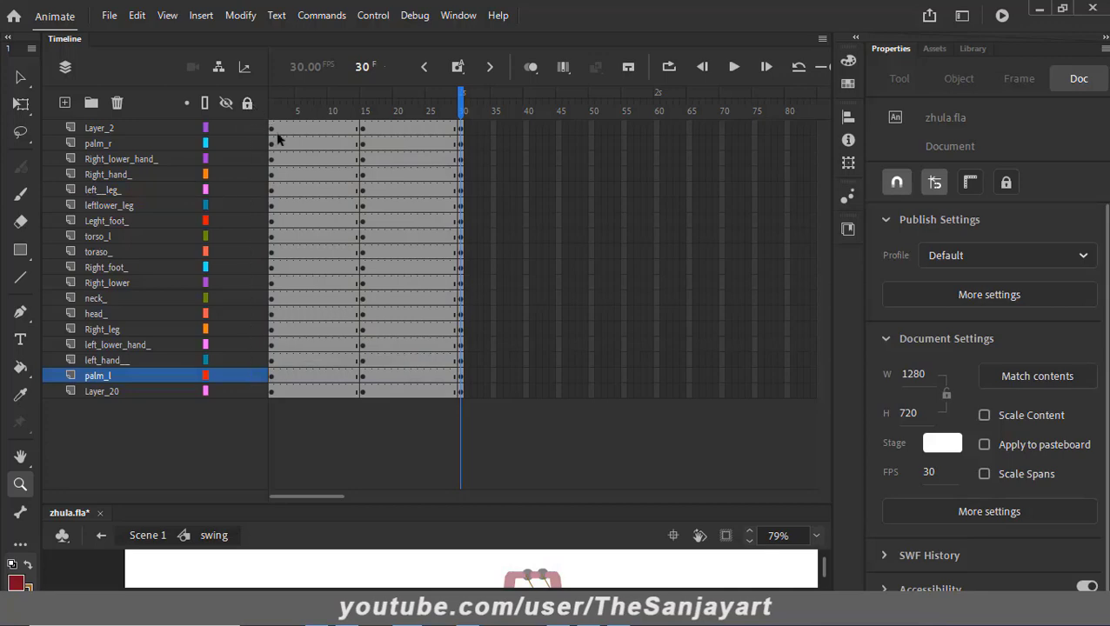
Step: Create classic tweens across frames 1 to 30 on all layers
{"action": "left_click_drag", "start_coordinate": [271, 128], "coordinate": [456, 401]}
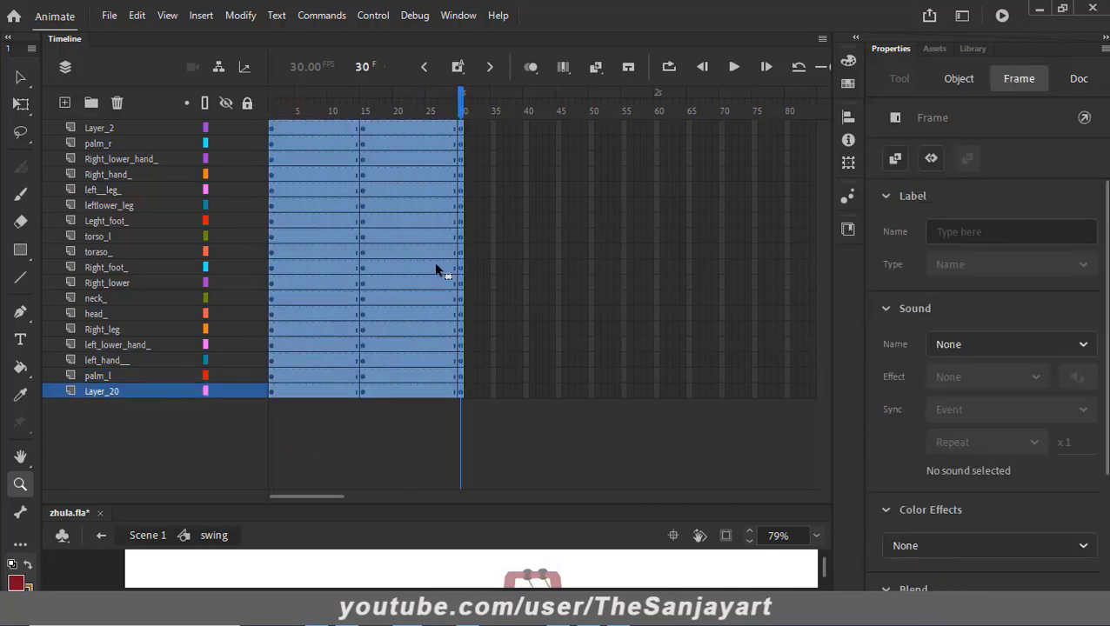
{"action": "right_click", "coordinate": [408, 252]}
{"action": "left_click", "coordinate": [487, 122]}
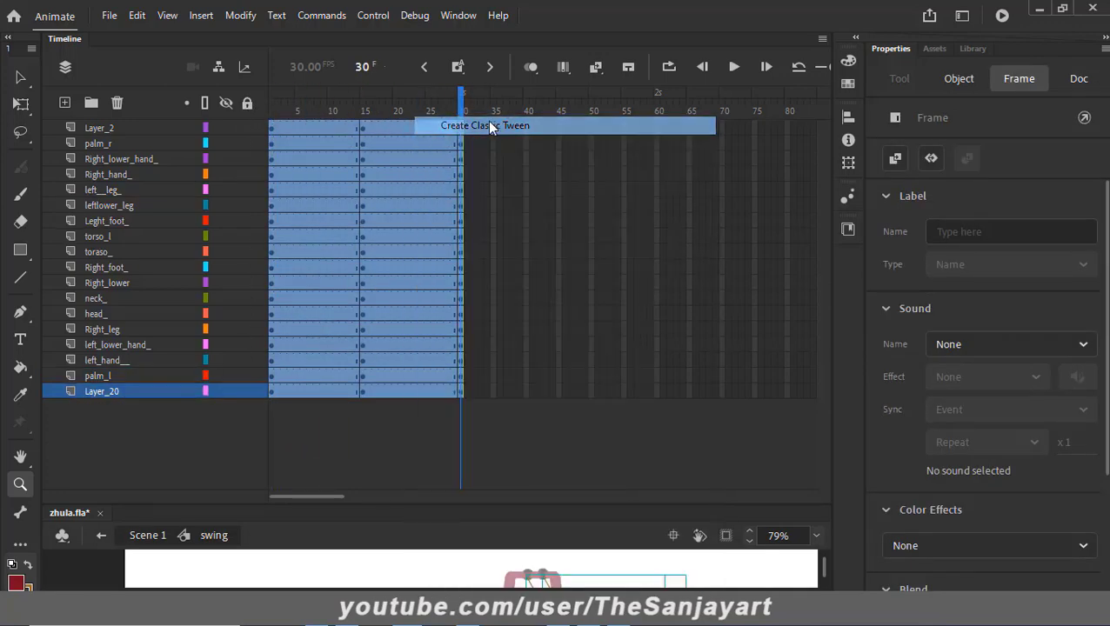
{"action": "left_click", "coordinate": [573, 494]}
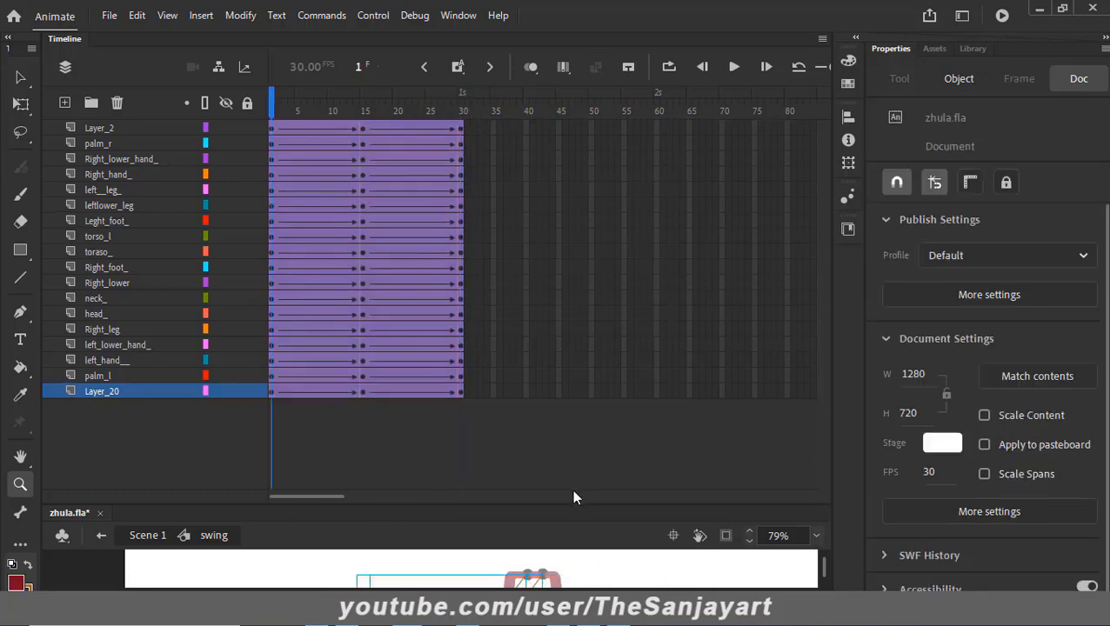
Step: Play the tweened swing animation on the stage and test the movie
{"action": "left_click_drag", "start_coordinate": [569, 504], "coordinate": [234, 198]}
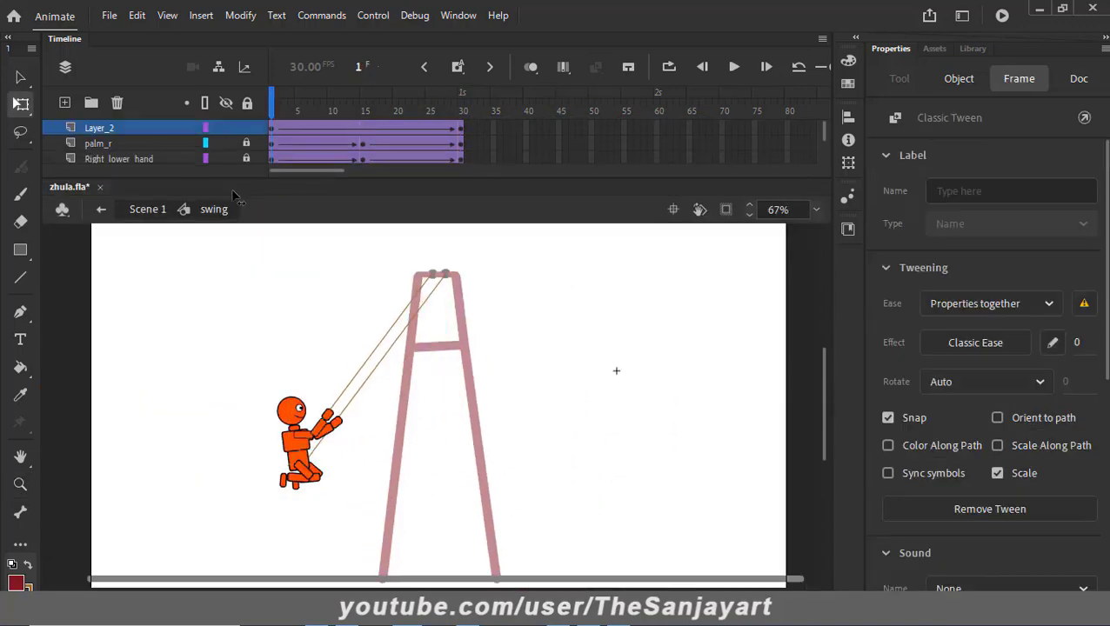
{"action": "key", "text": "Return"}
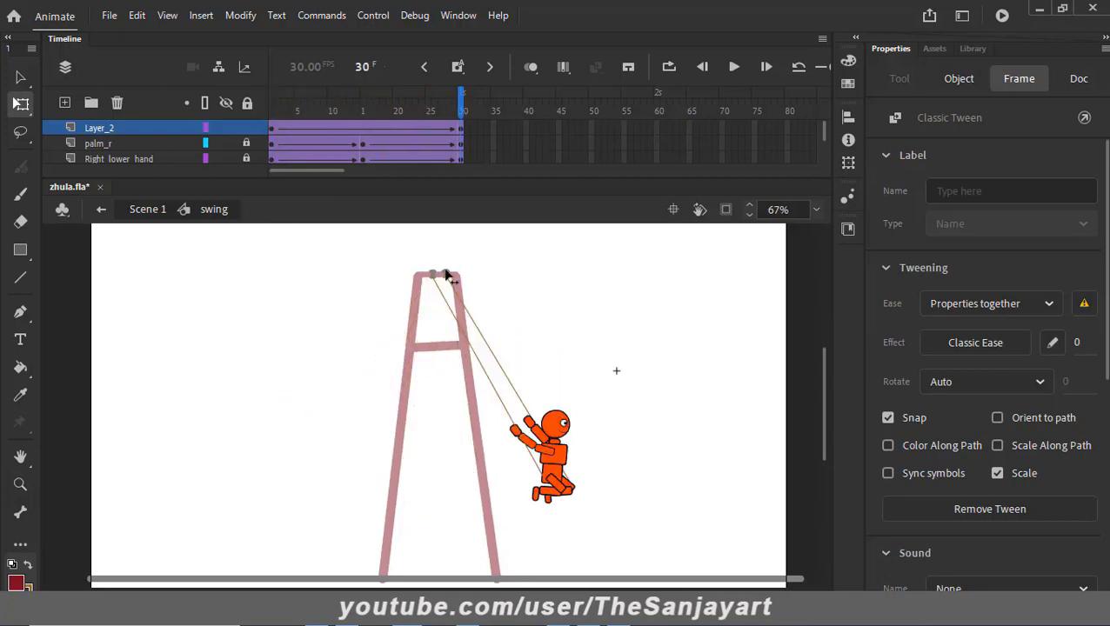
{"action": "key", "text": "ctrl+Return"}
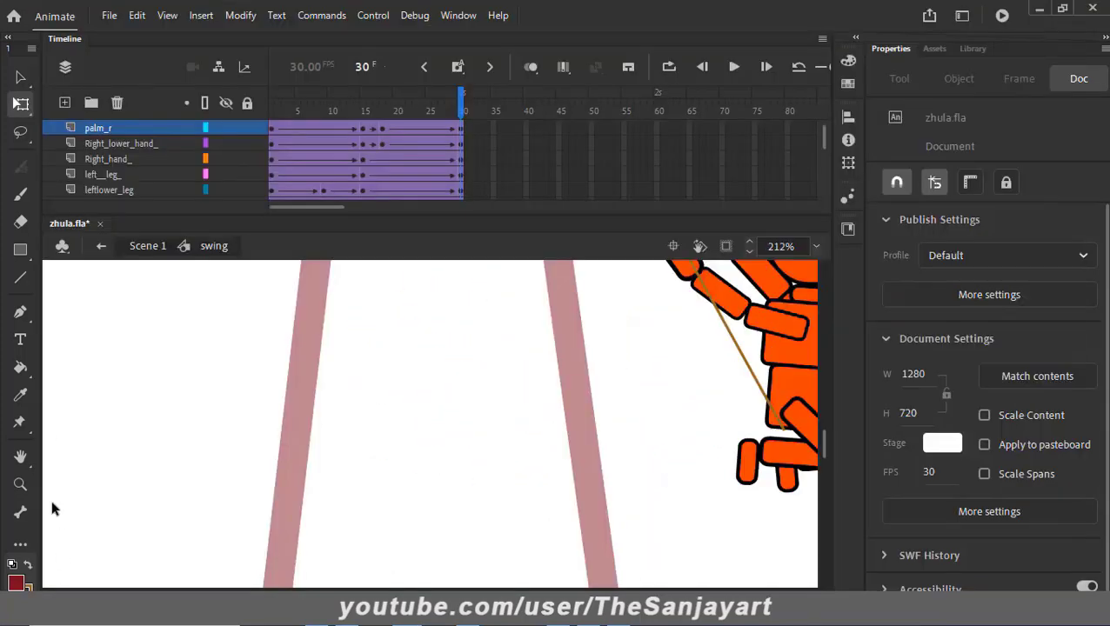
Step: Copy frames 1 to 30 of all layers to frames 31 to 60 and reverse the copied frames
{"action": "double_click", "coordinate": [19, 458]}
{"action": "left_click_drag", "start_coordinate": [456, 96], "coordinate": [222, 156]}
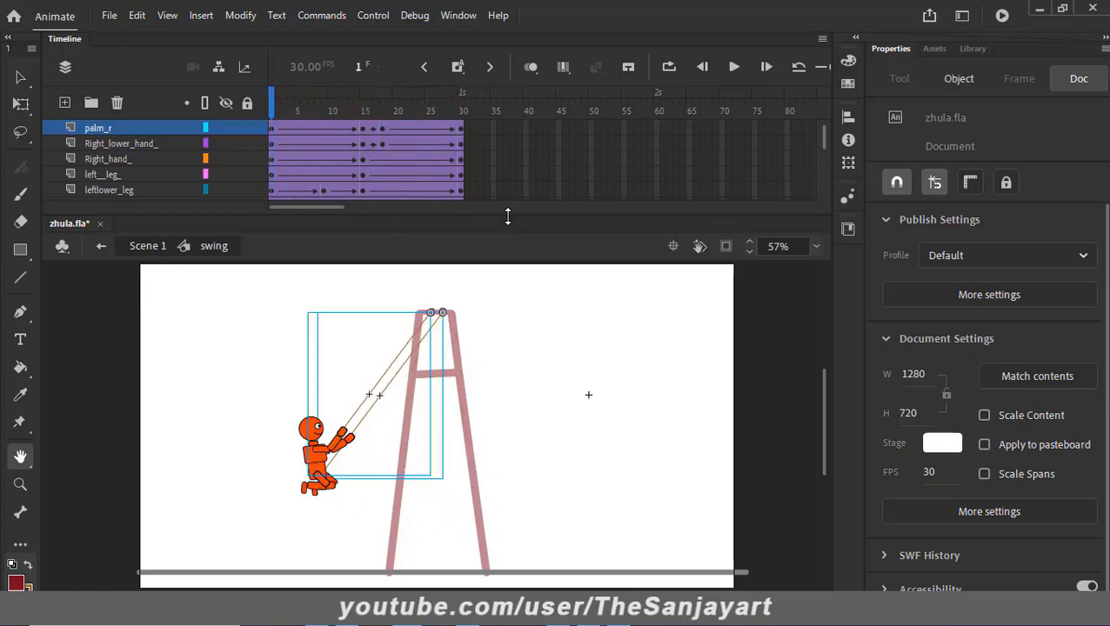
{"action": "left_click_drag", "start_coordinate": [501, 307], "coordinate": [486, 457]}
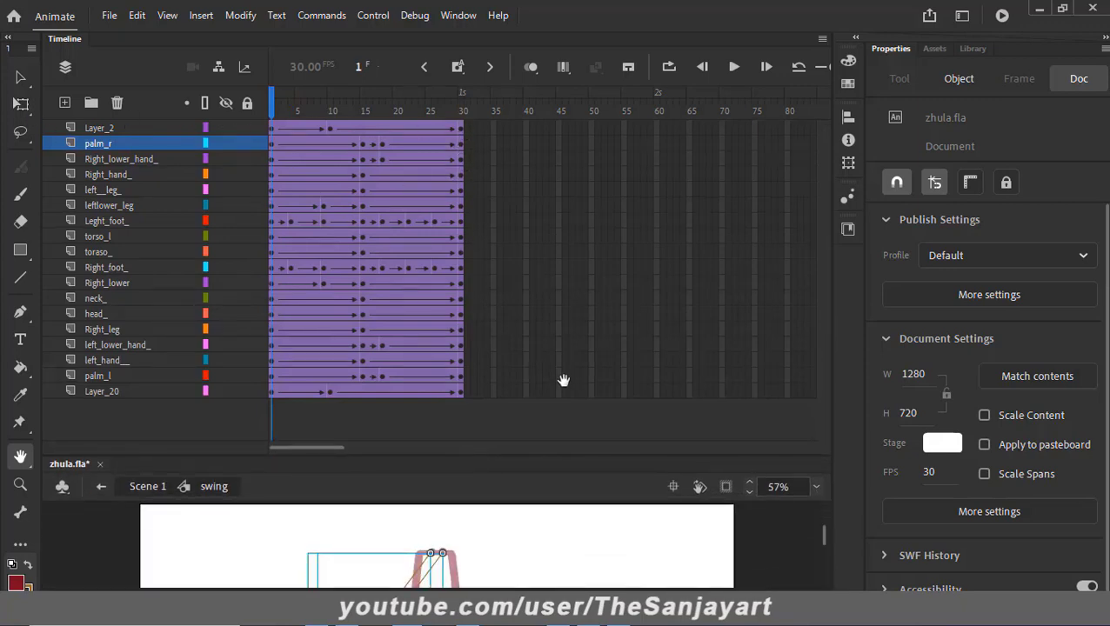
{"action": "key", "text": "ctrl+a"}
{"action": "left_click_drag", "start_coordinate": [461, 130], "coordinate": [470, 399]}
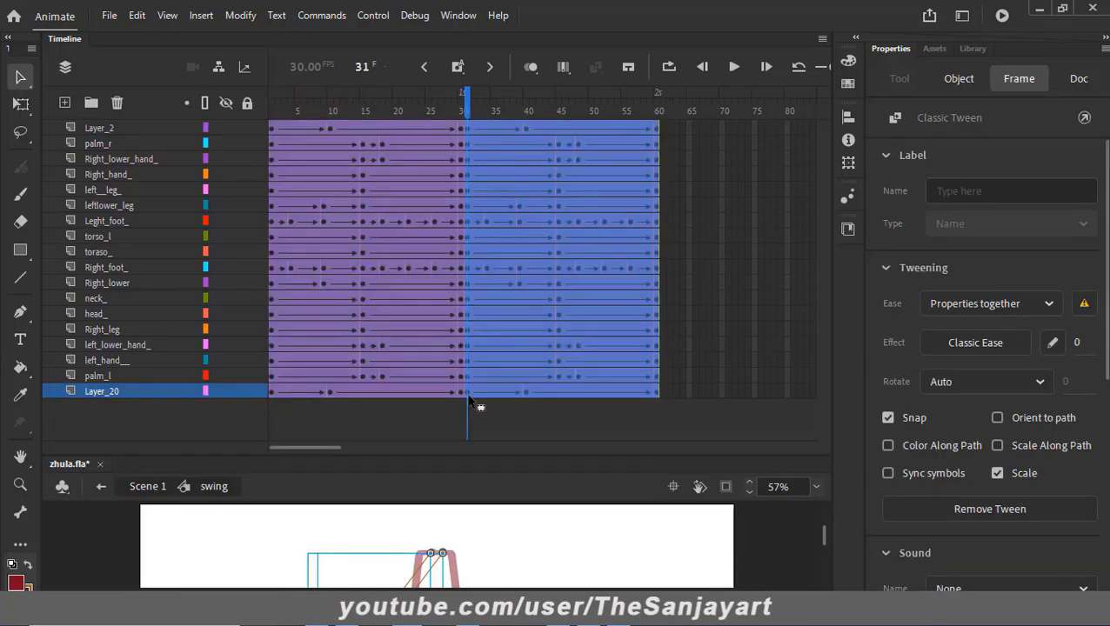
{"action": "right_click", "coordinate": [567, 304]}
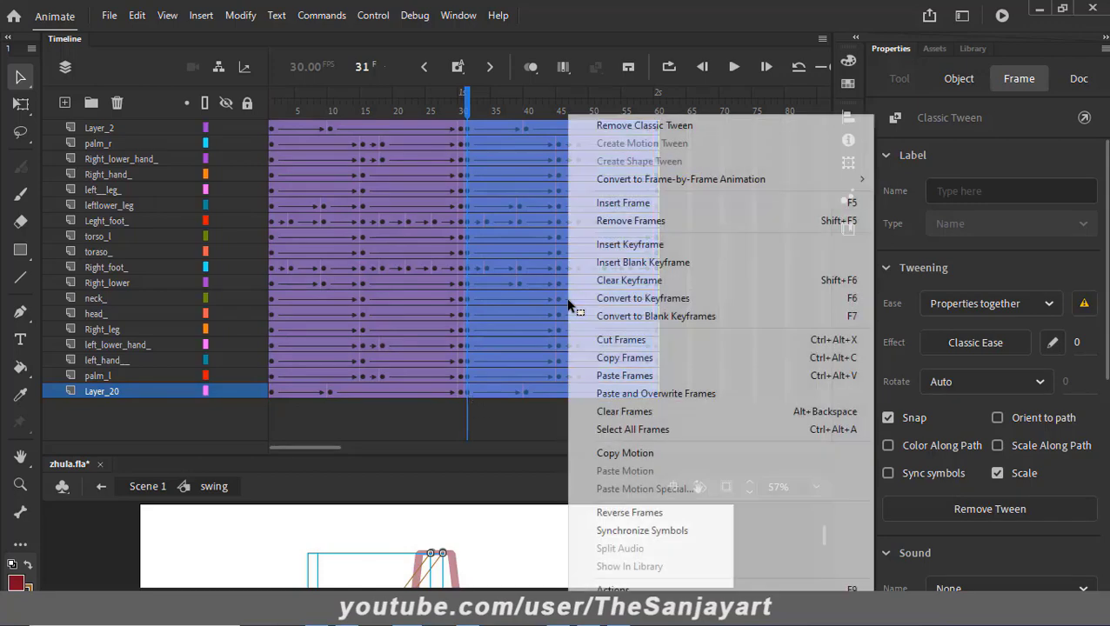
{"action": "left_click", "coordinate": [621, 515]}
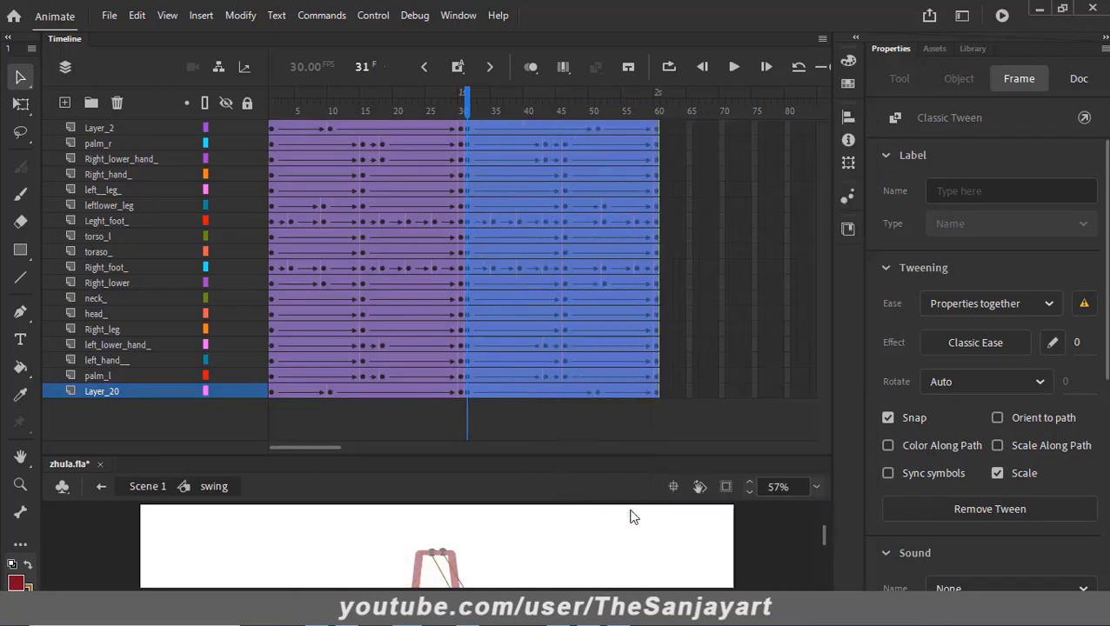
Step: Return to Scene 1 and select frame 60 on the ch_1 and Layer_1 layers
{"action": "left_click_drag", "start_coordinate": [594, 454], "coordinate": [590, 230]}
{"action": "left_click", "coordinate": [149, 266]}
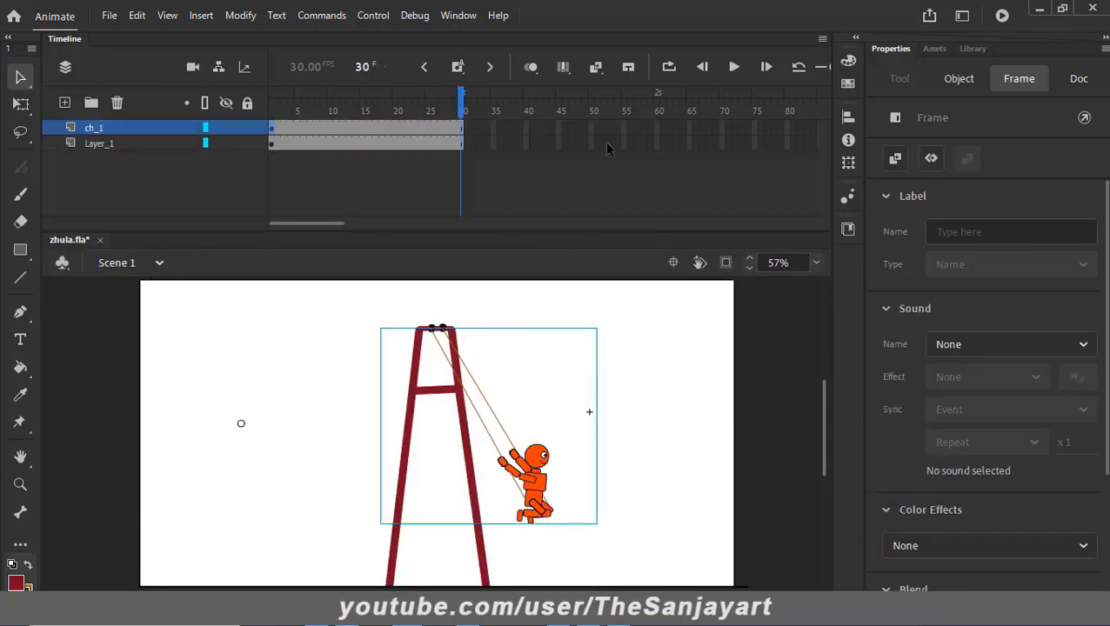
{"action": "left_click", "coordinate": [654, 143]}
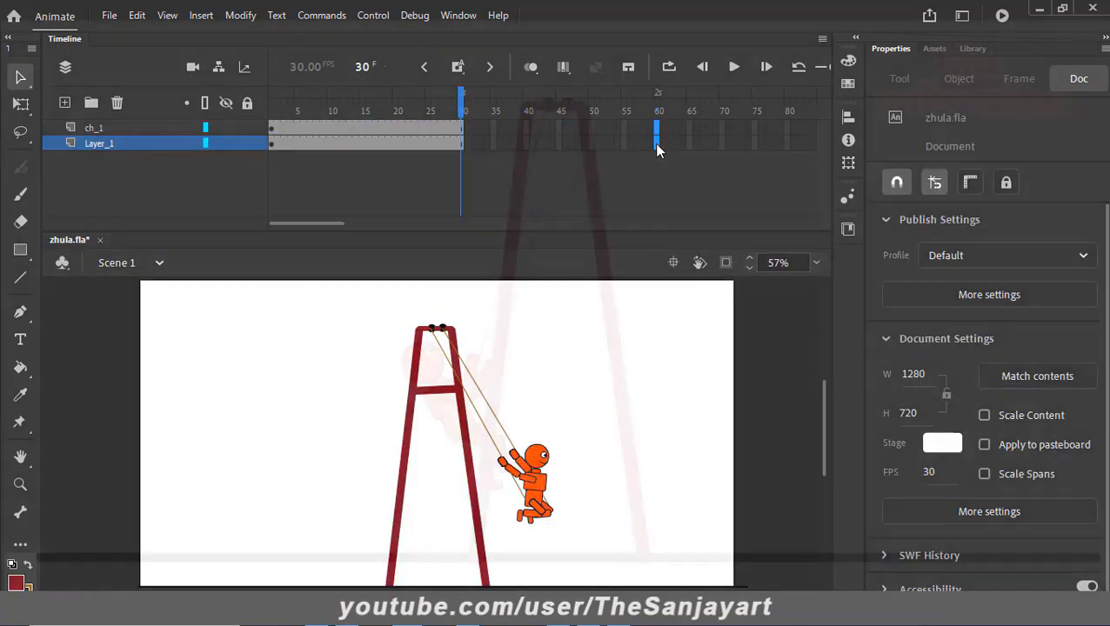